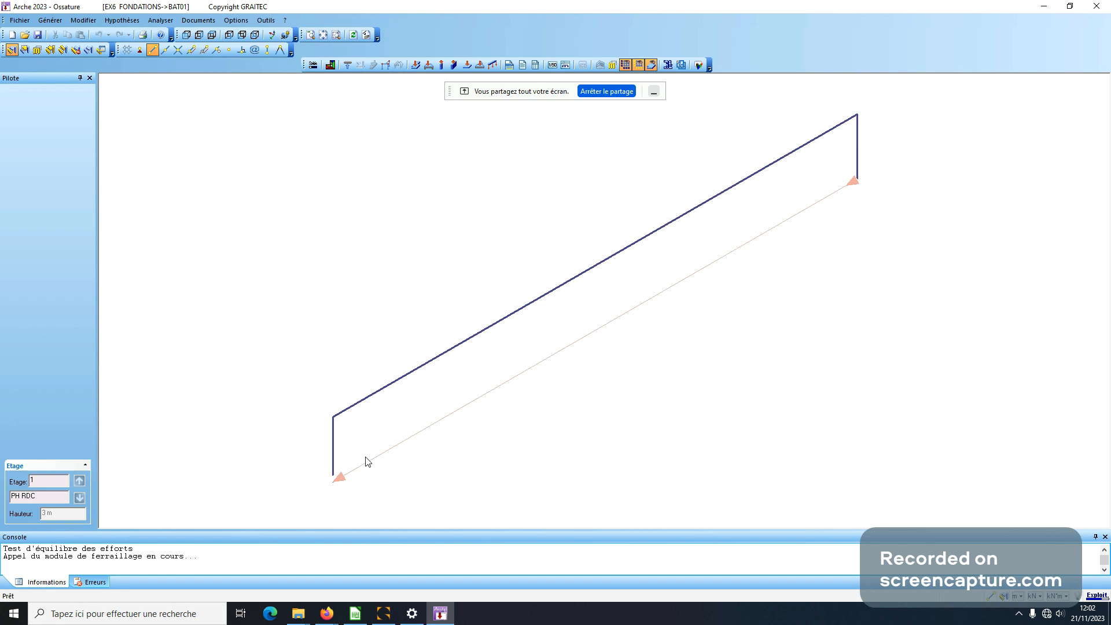
Select strip footing F 1 beneath the wall and call its reinforcement module
left_click(371, 462)
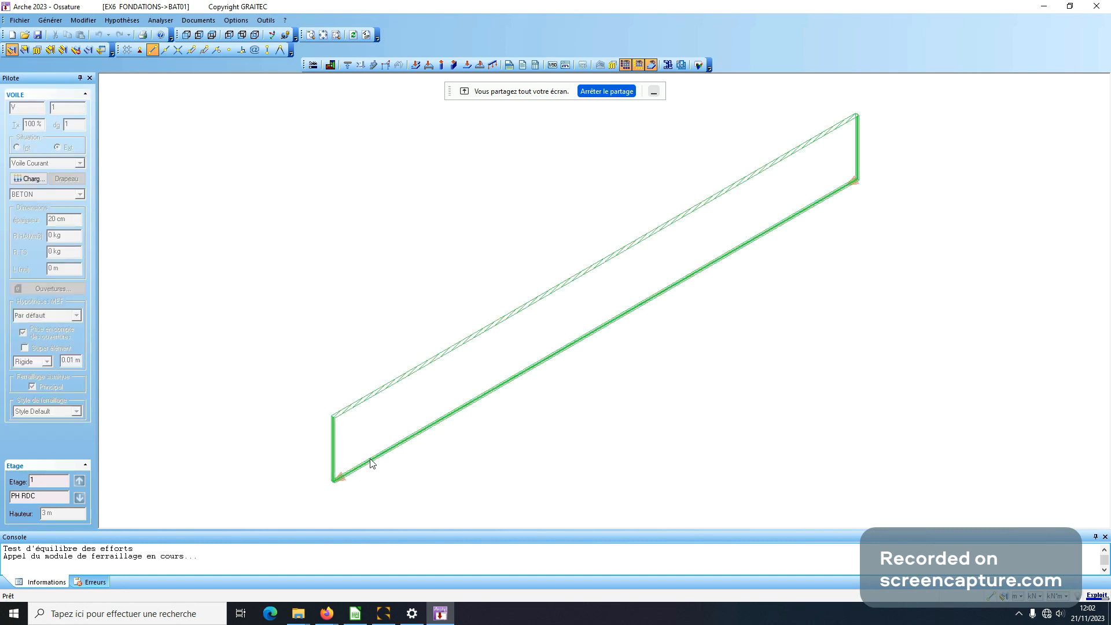
left_click(371, 463)
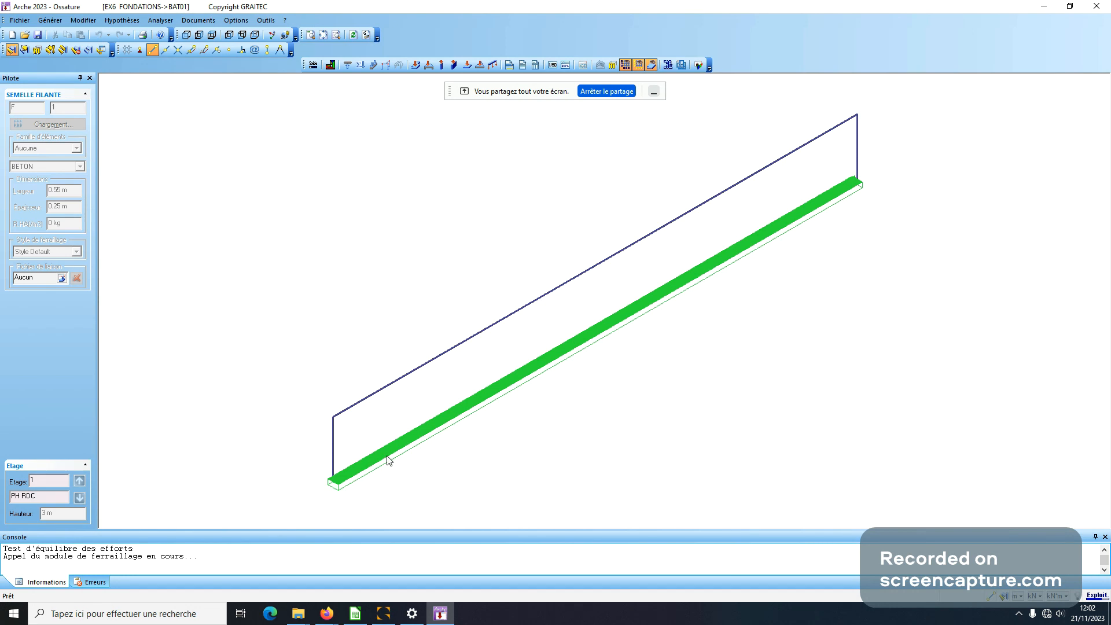
right_click(388, 461)
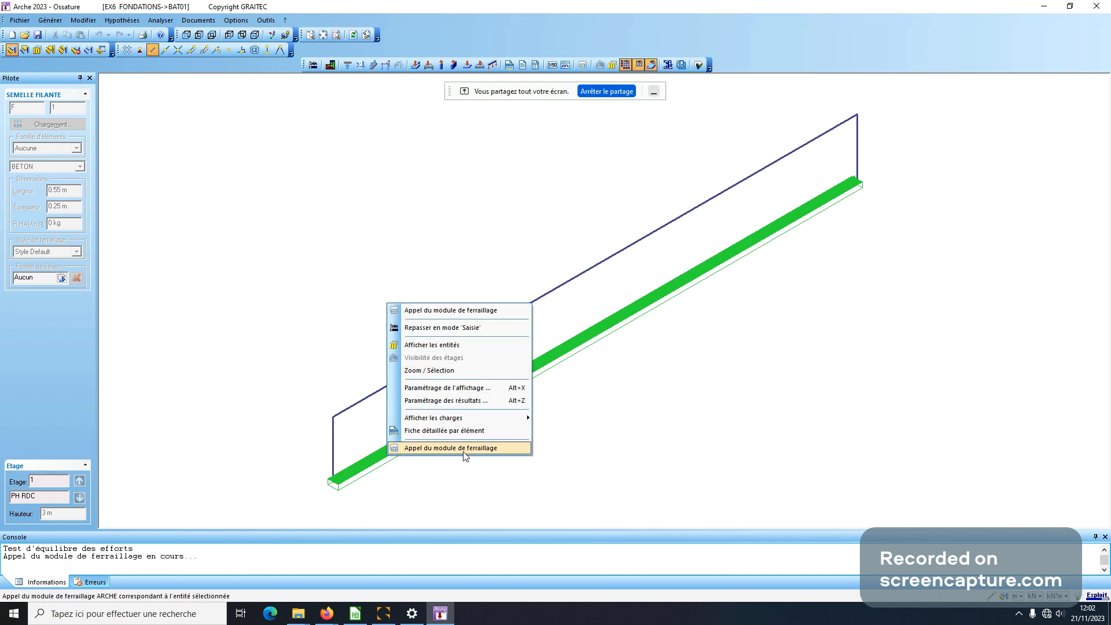
left_click(464, 448)
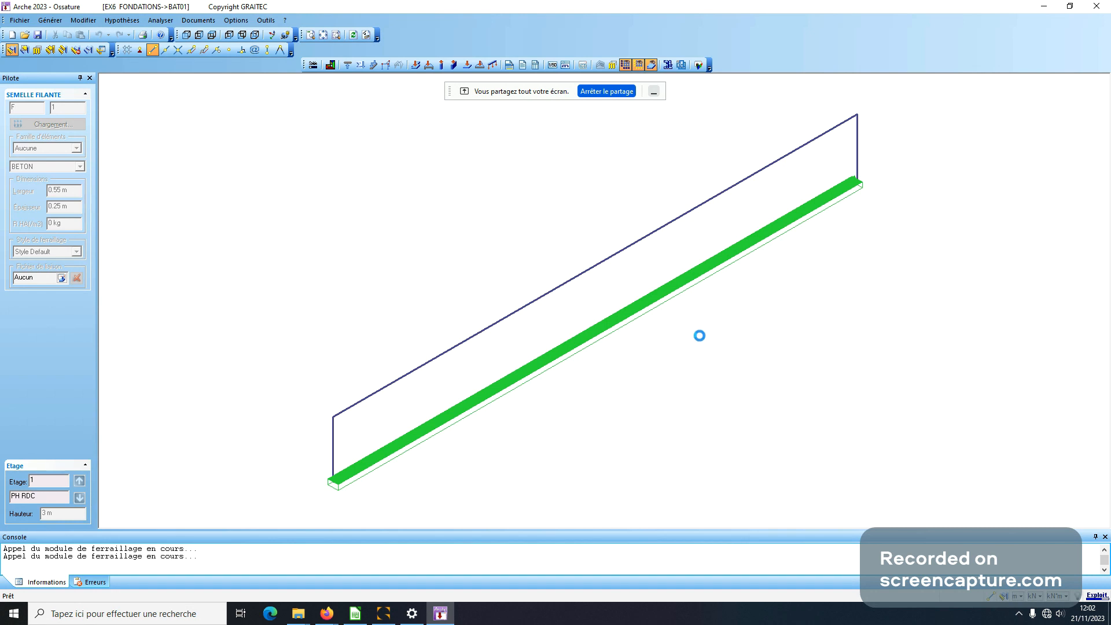
Switch to Graitec OMD 2023 and launch Arche Semelle 3D EC2/EC7 from the ex6 fondations folder
left_click(440, 613)
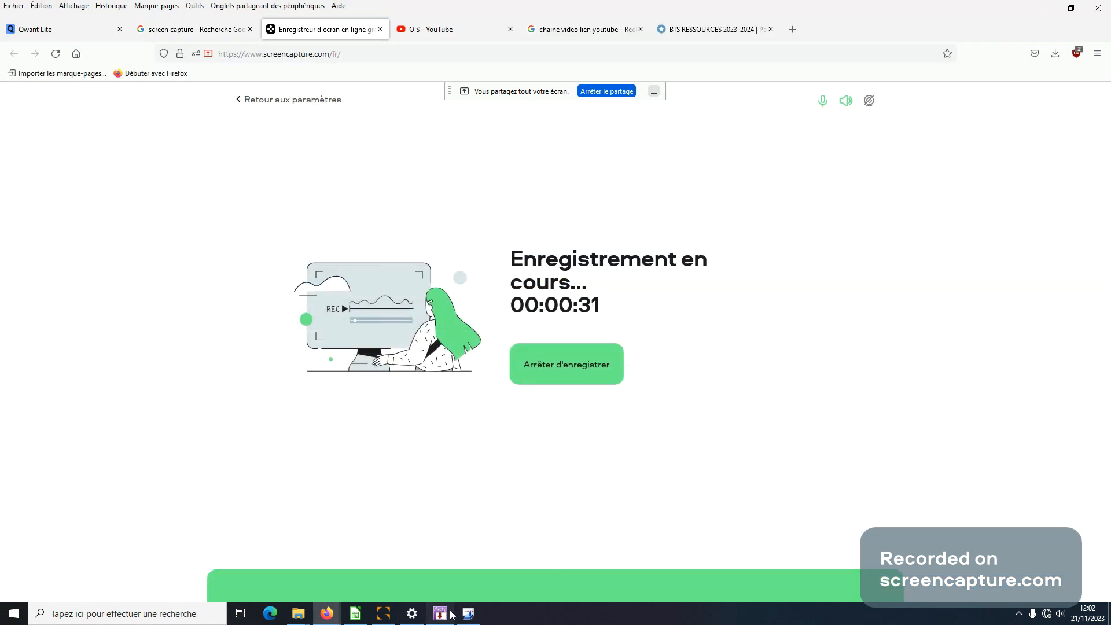
left_click(441, 614)
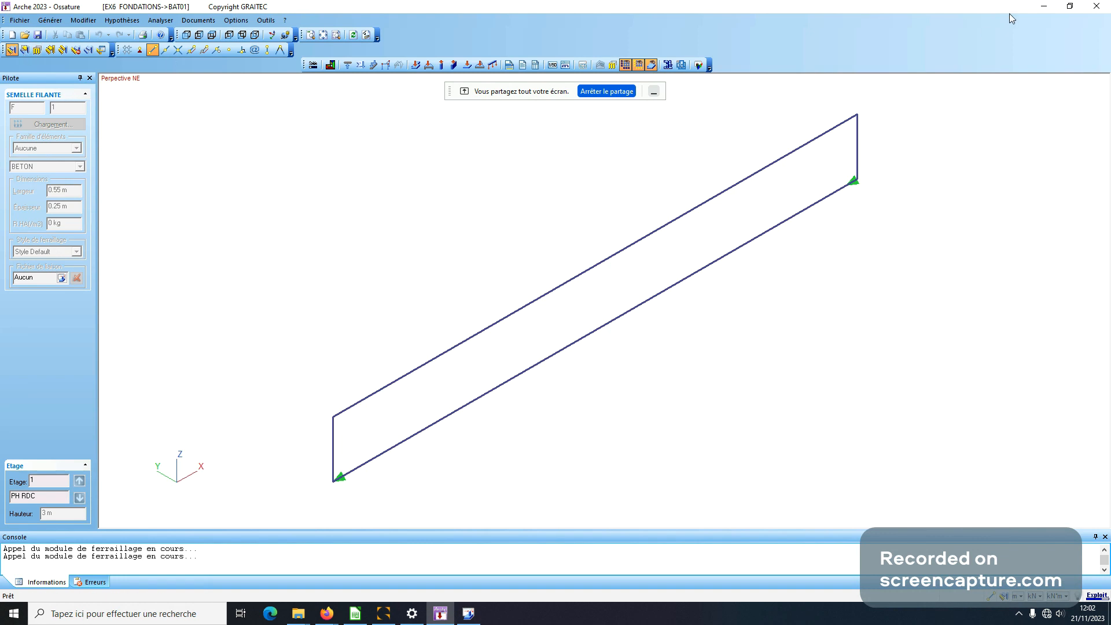
left_click(383, 613)
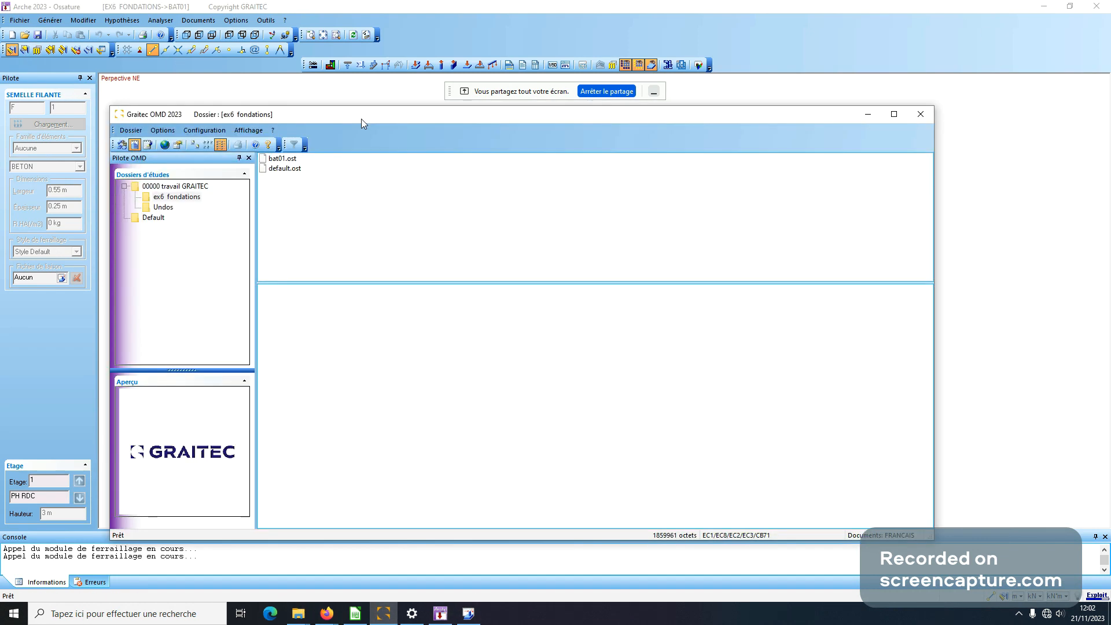
left_click(149, 145)
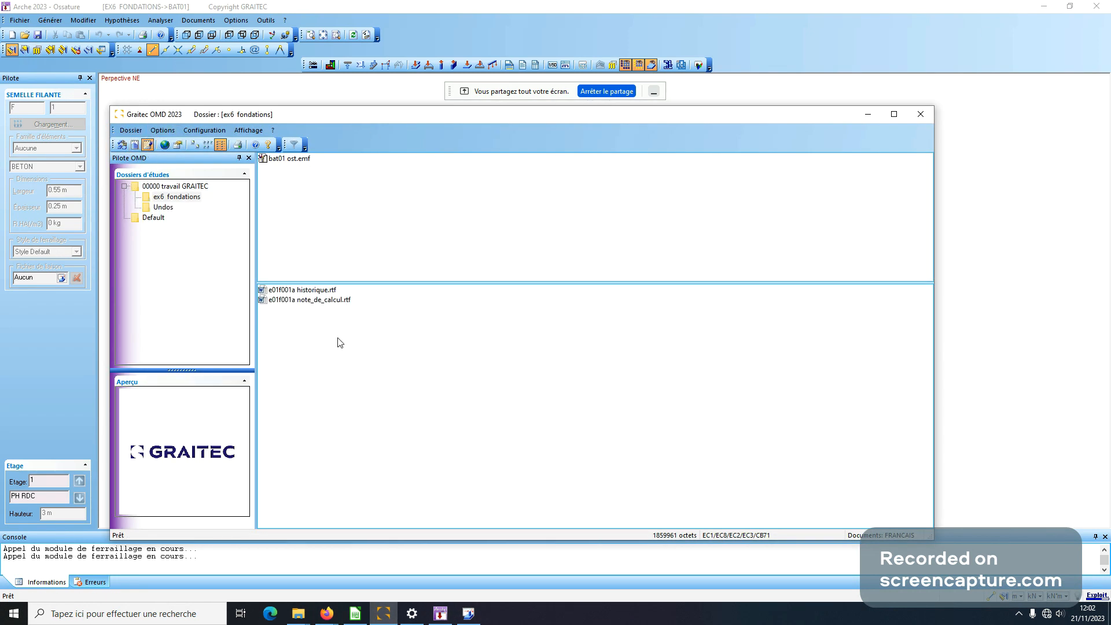
left_click(122, 145)
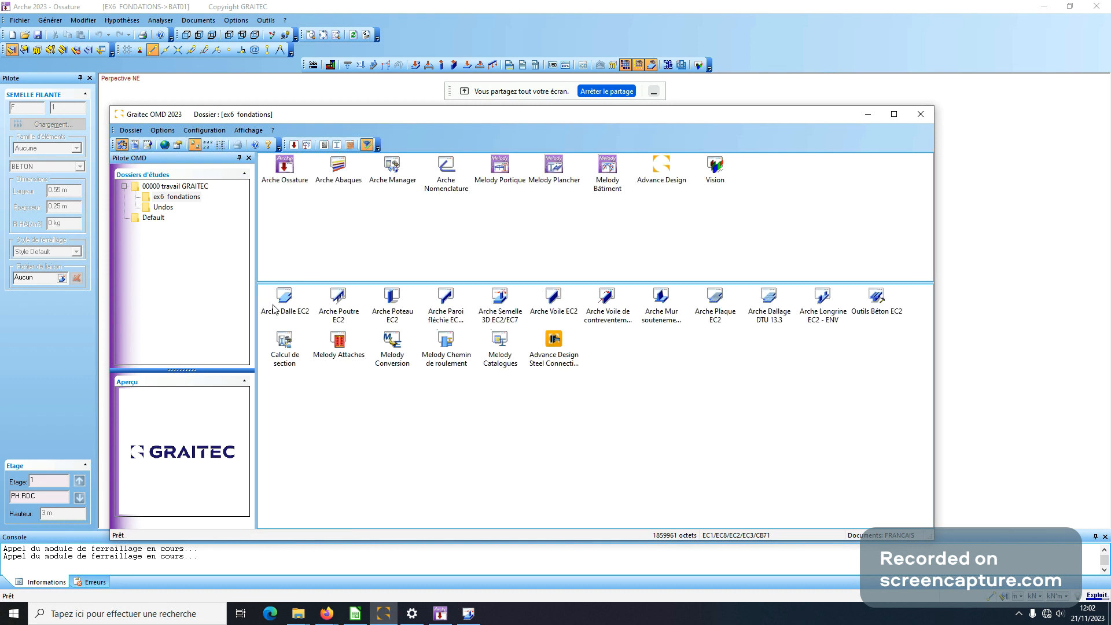
double_click(499, 298)
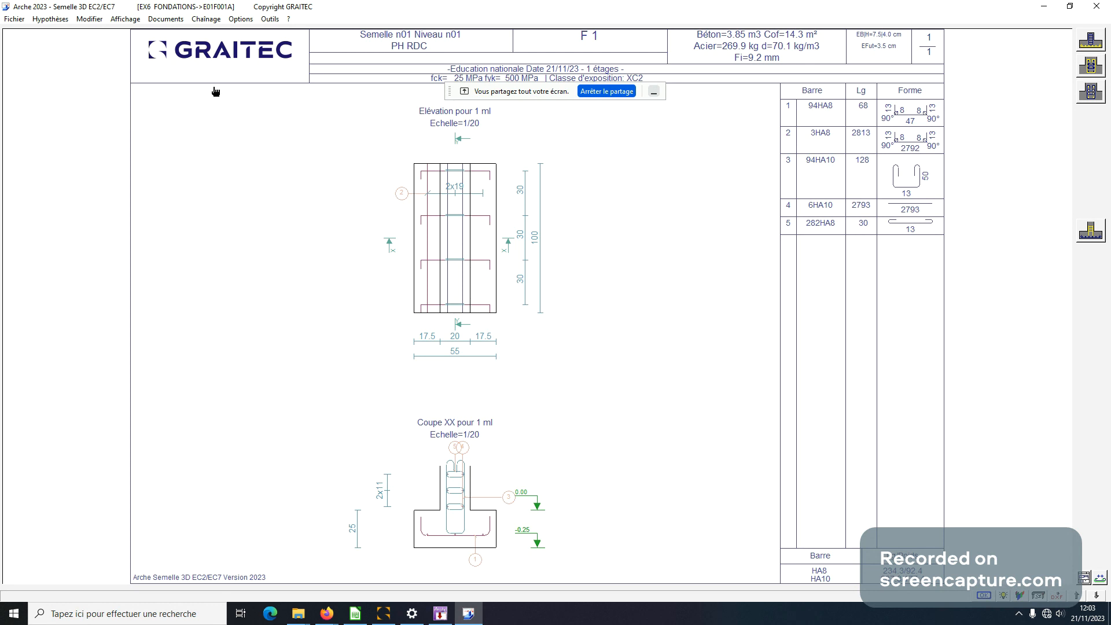
Review the footing's general definition, including its type, coordinates and location
left_click(51, 20)
left_click(52, 33)
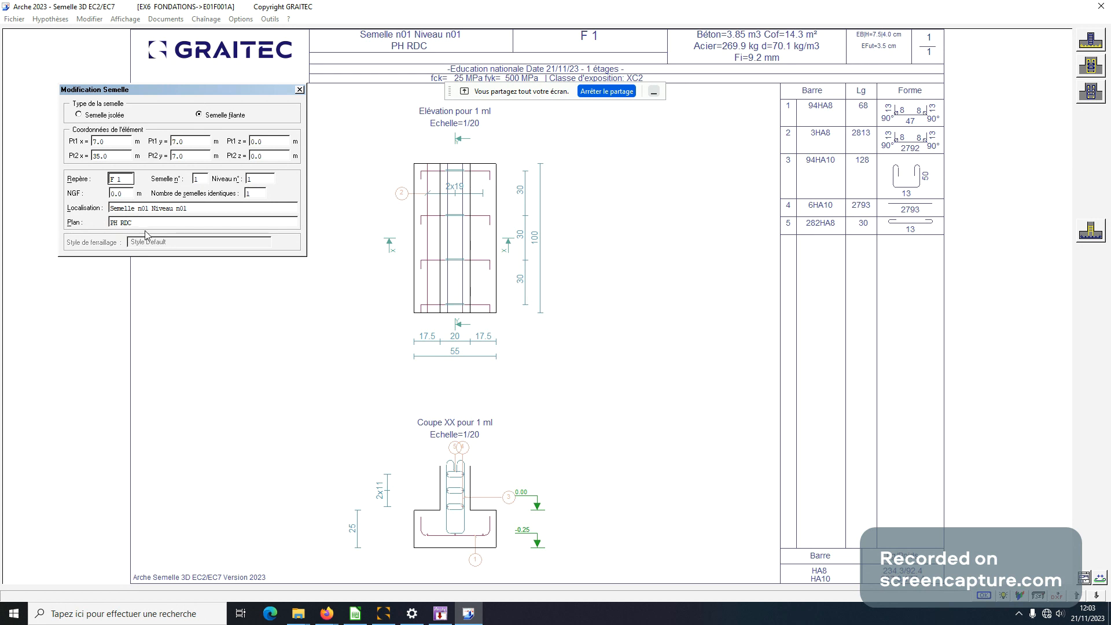
left_click(300, 91)
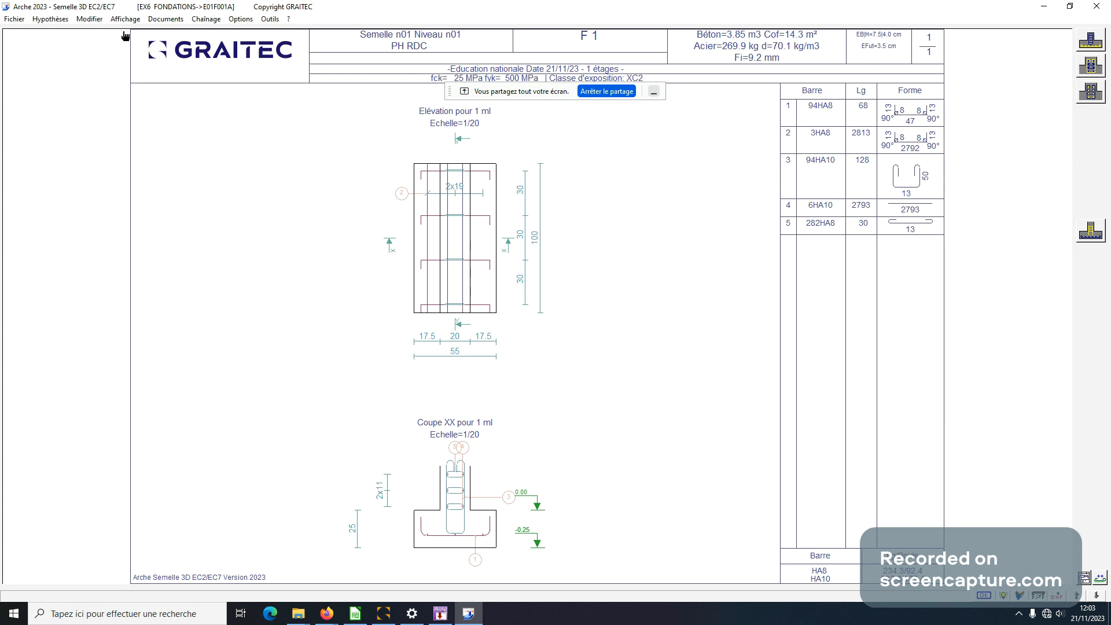
Set the exposure class to XC4 in the footing's reinforced concrete assumptions
left_click(50, 19)
left_click(78, 52)
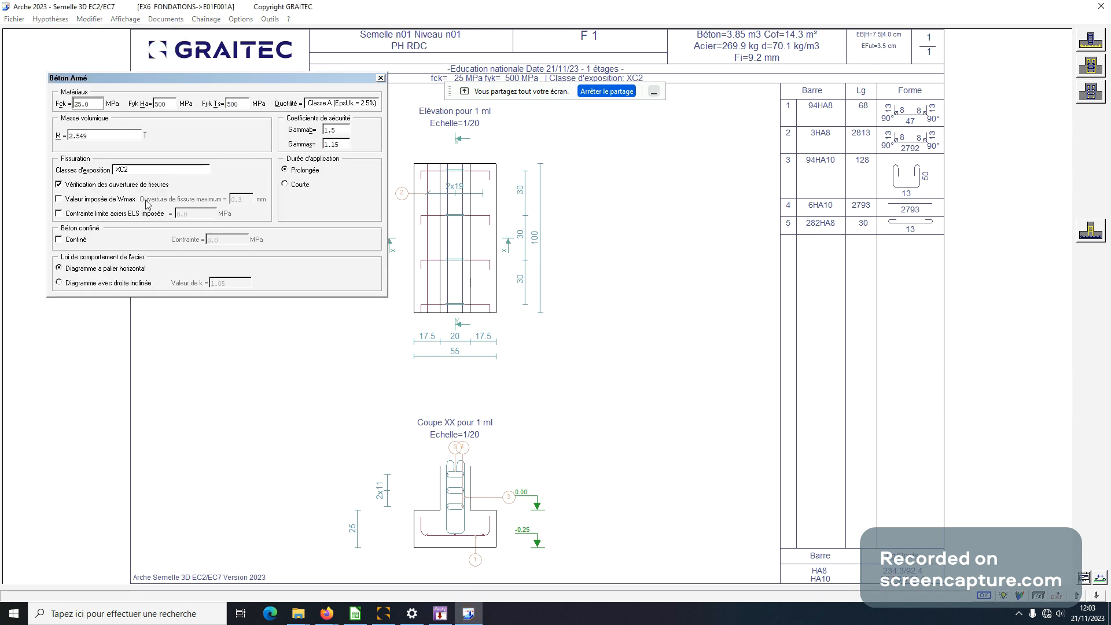
left_click(168, 174)
left_click(123, 221)
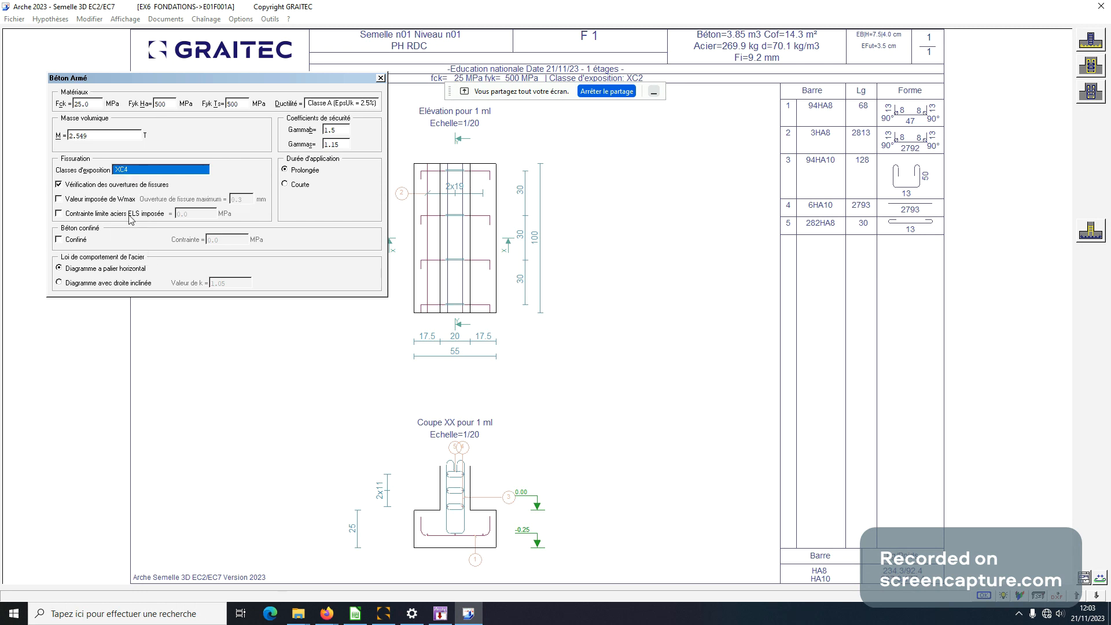
Try a concrete strength Fck of 30 MPa
double_click(92, 103)
type("30")
key("Return")
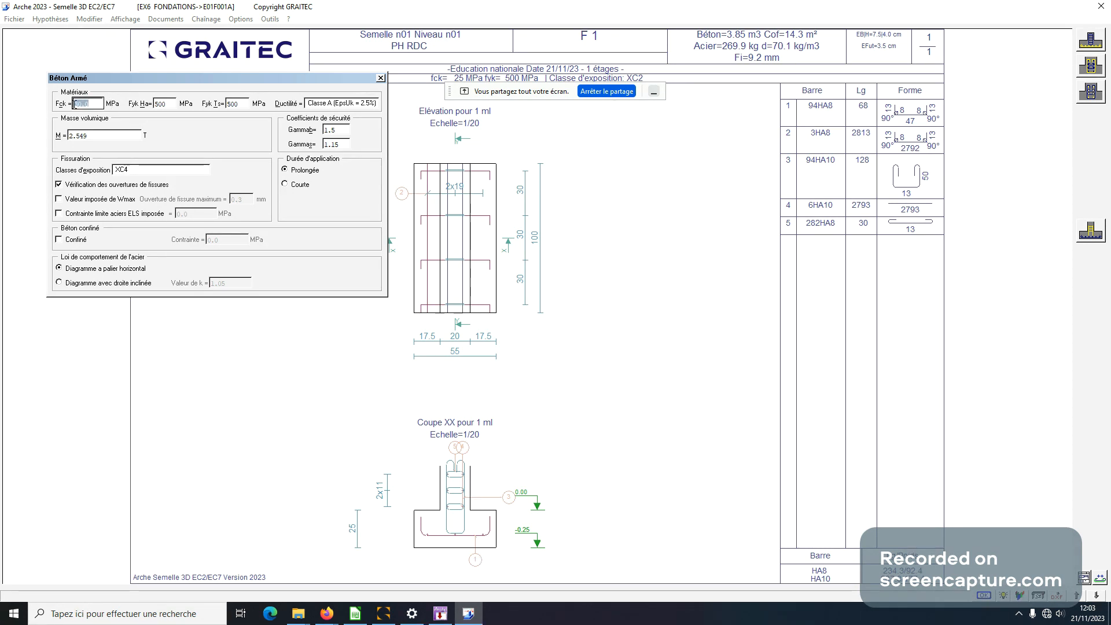
Set the concrete strength Fck to 25 MPa and close the reinforced concrete assumptions
type("25")
key("Return")
left_click(381, 79)
Review the available longitudinal and transverse bar diameters in the reinforcement assumptions
left_click(50, 19)
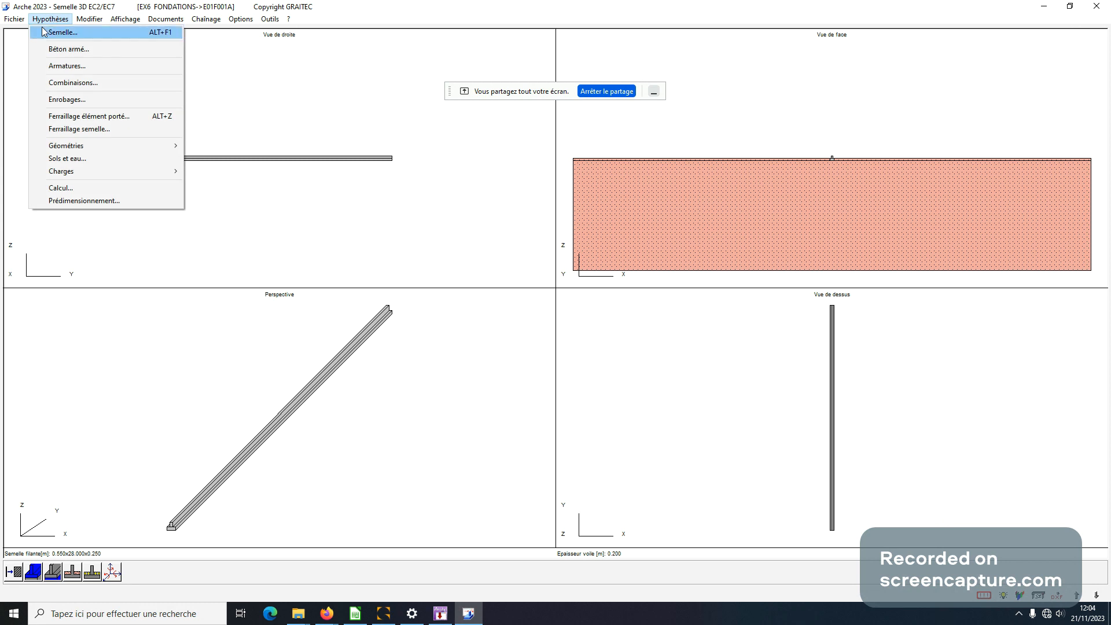
left_click(68, 66)
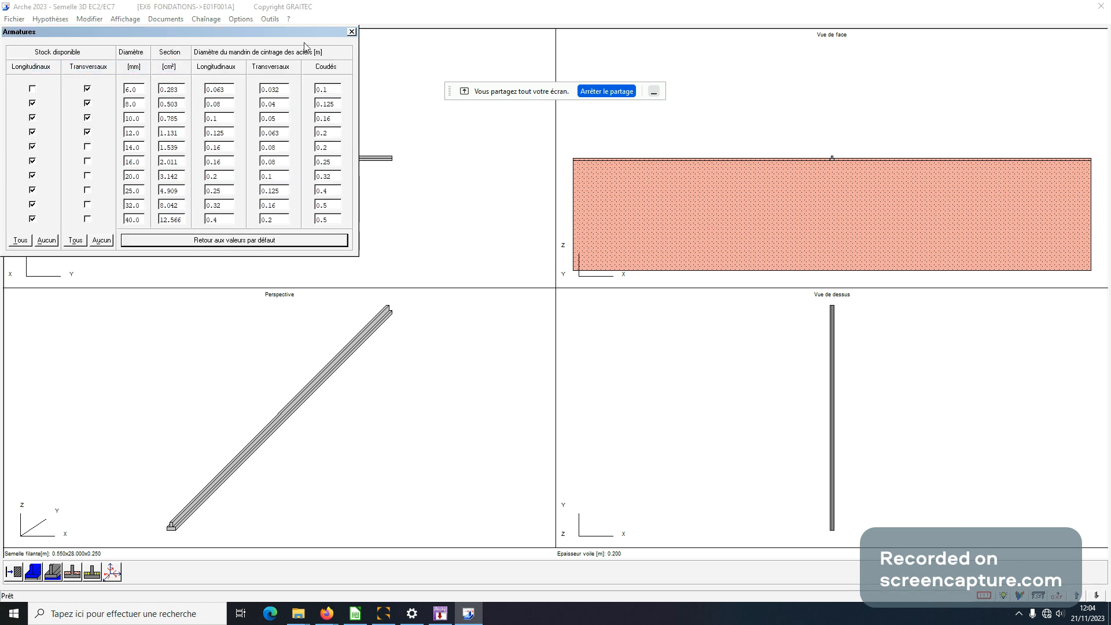
left_click(351, 32)
Review the footing reinforcement assumptions for bar distribution, spacing, preferred diameter and hooks
left_click(51, 19)
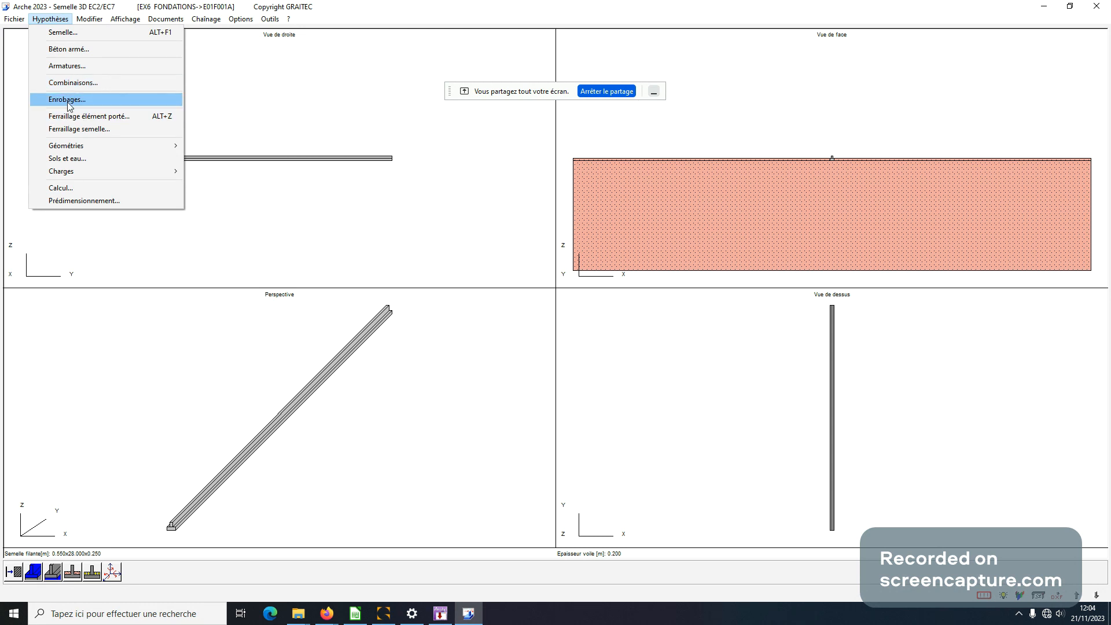
left_click(107, 130)
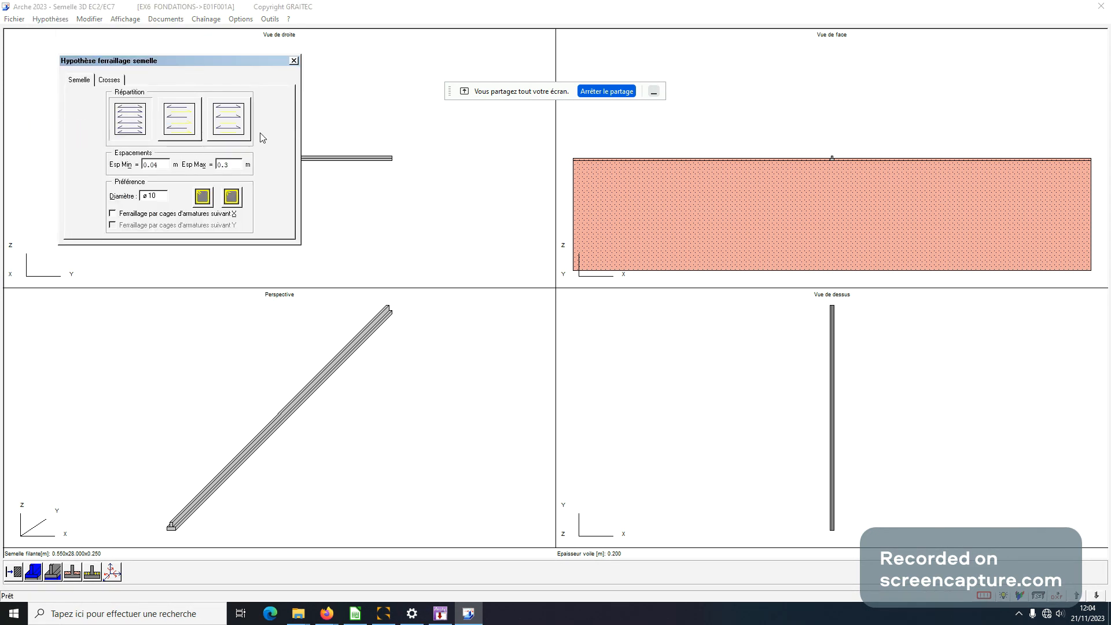
left_click(110, 84)
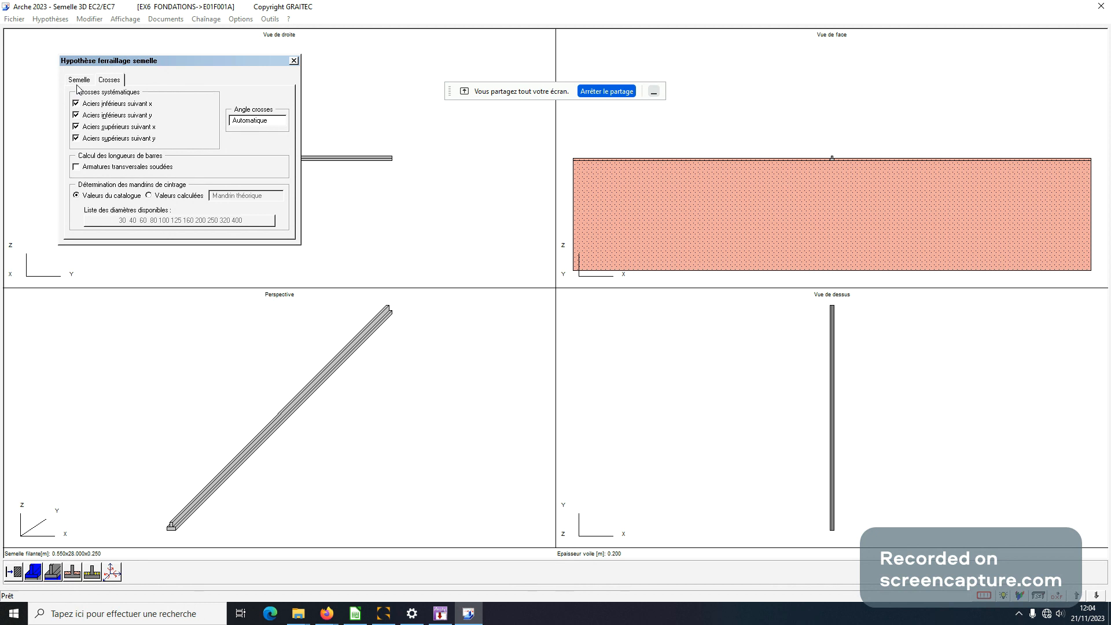
left_click(78, 83)
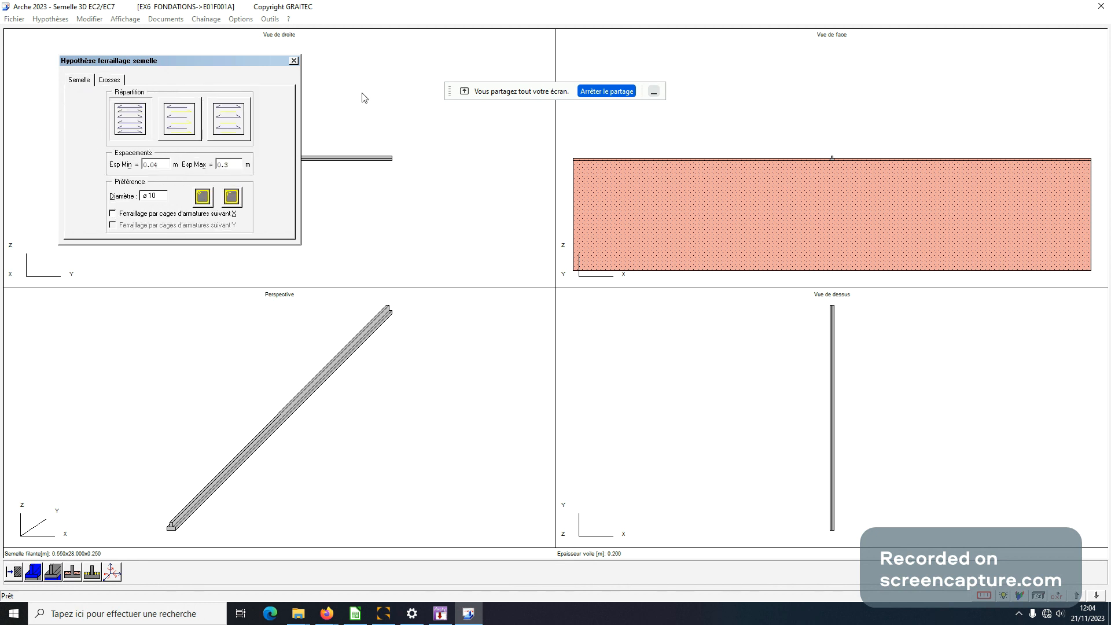
left_click(294, 60)
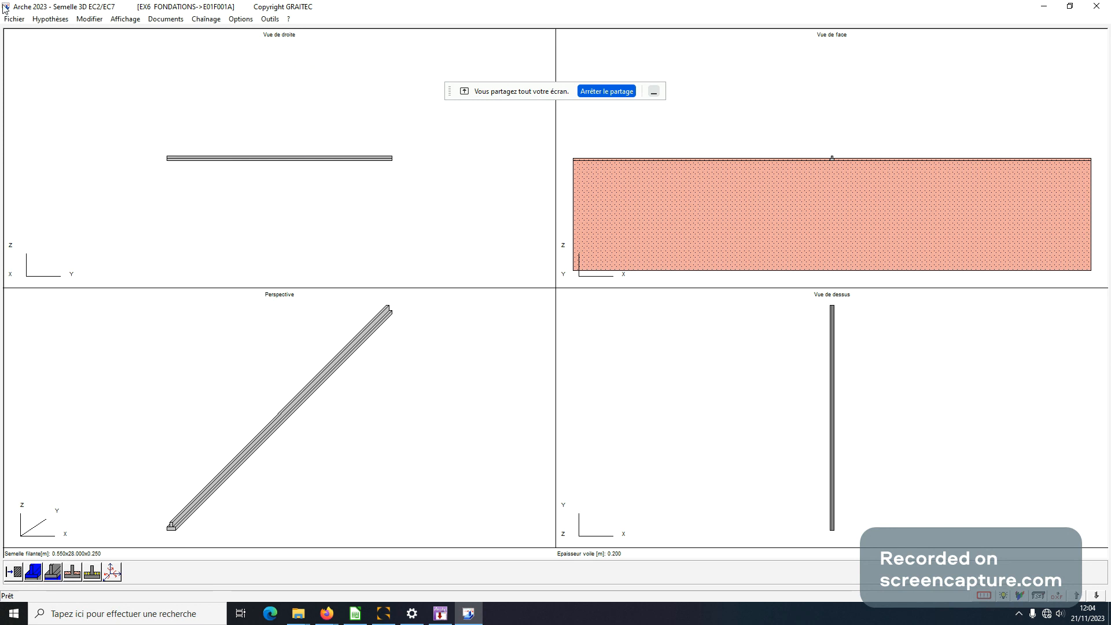
Open the strip footing geometry and try -3.8 m for the NGF level of the footing's upper face
left_click(50, 19)
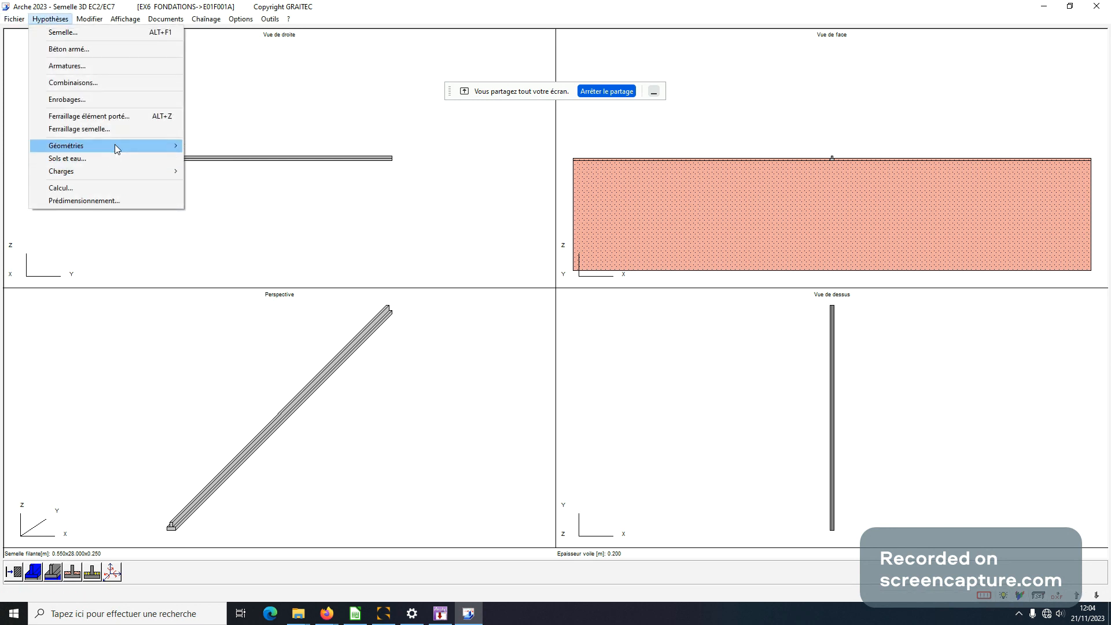
mouse_move(117, 149)
left_click(239, 167)
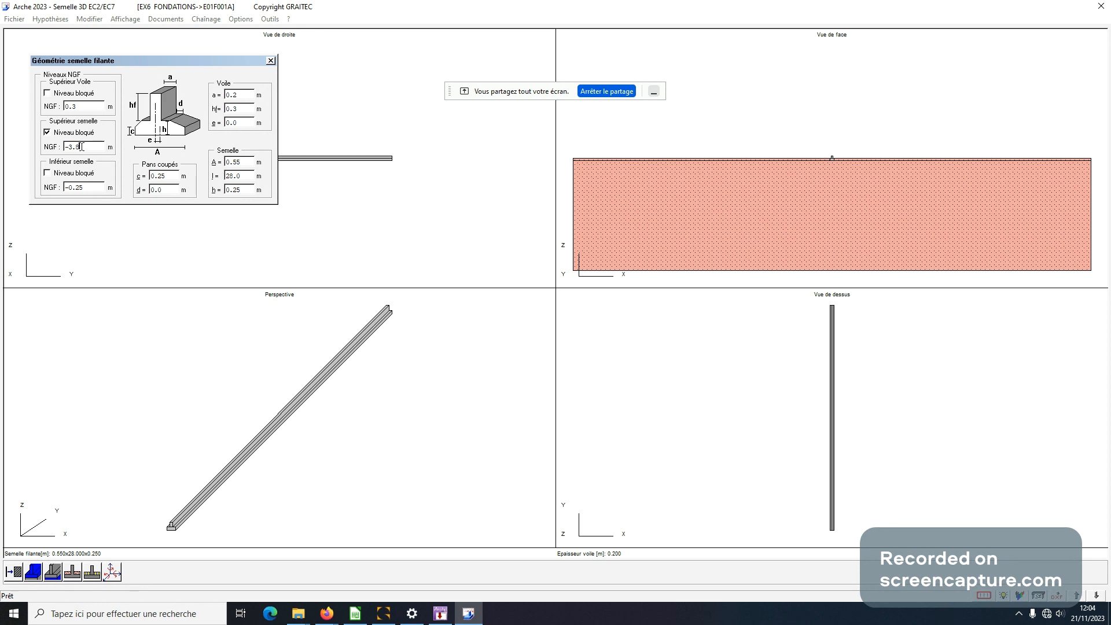
key("Return")
key("Return")
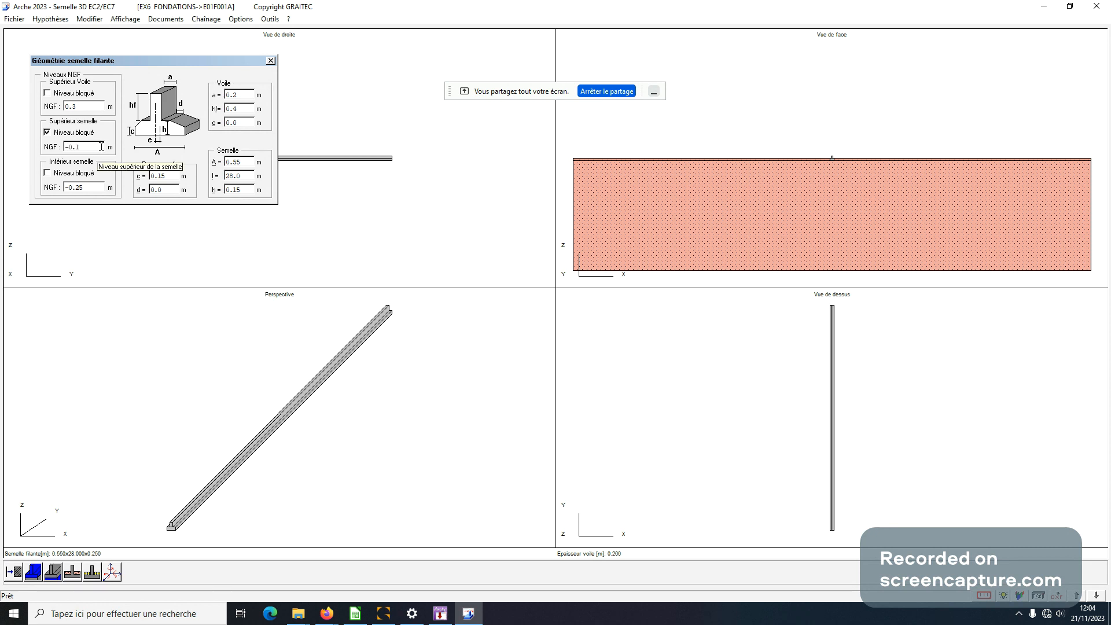
Set the NGF level of the footing's upper face to 0 m
double_click(90, 147)
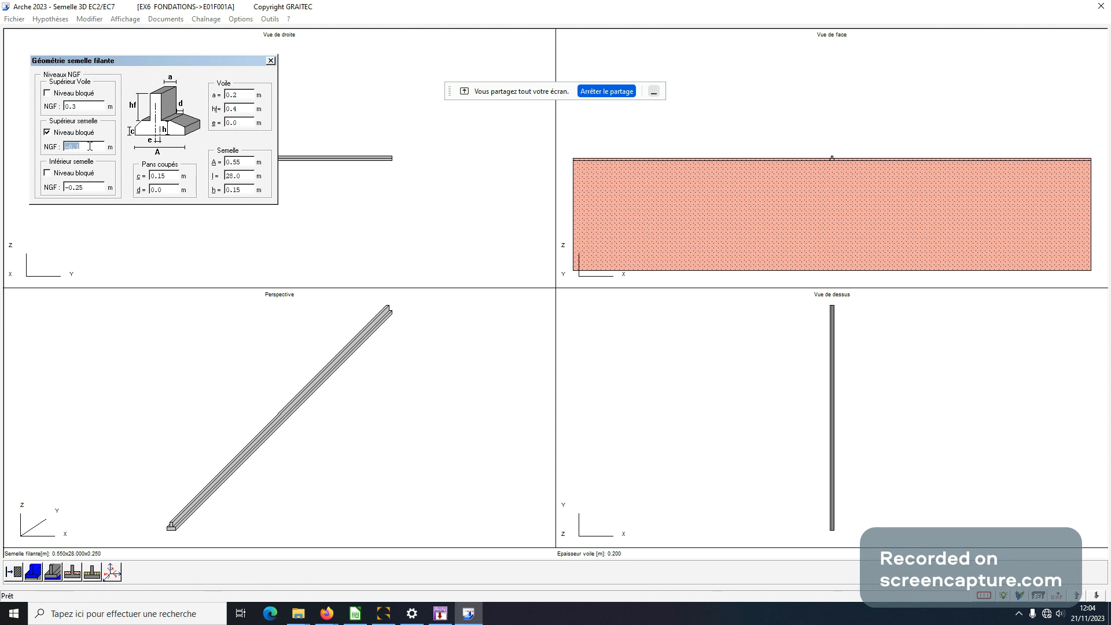
type("0")
key("Return")
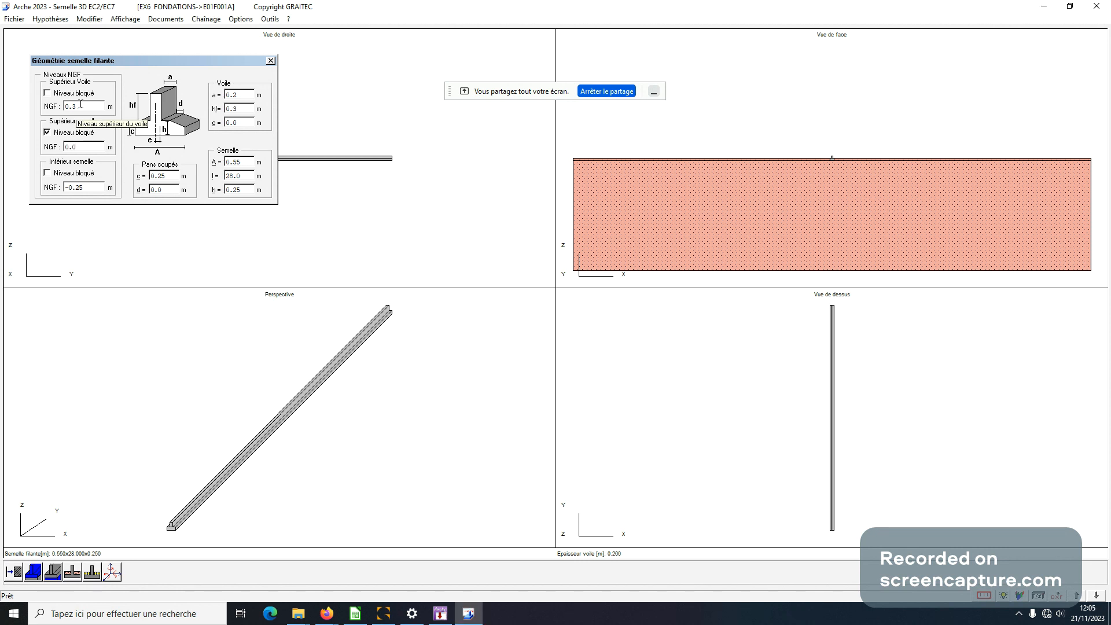
Set the NGF level of the wall's top to 3.8 m and close the strip footing geometry
double_click(81, 104)
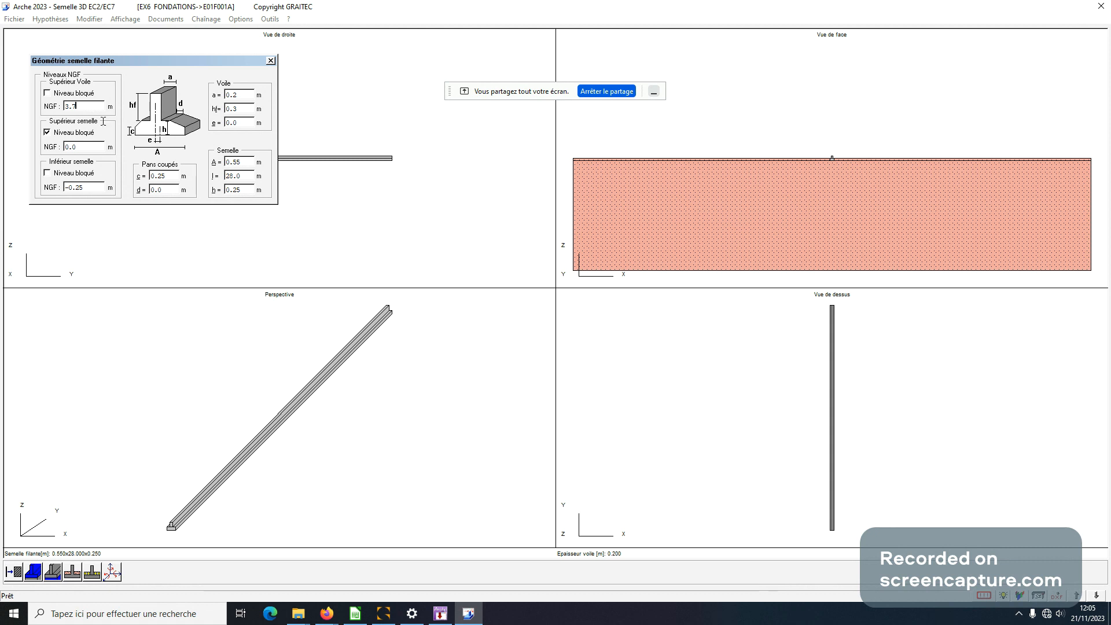
key("Return")
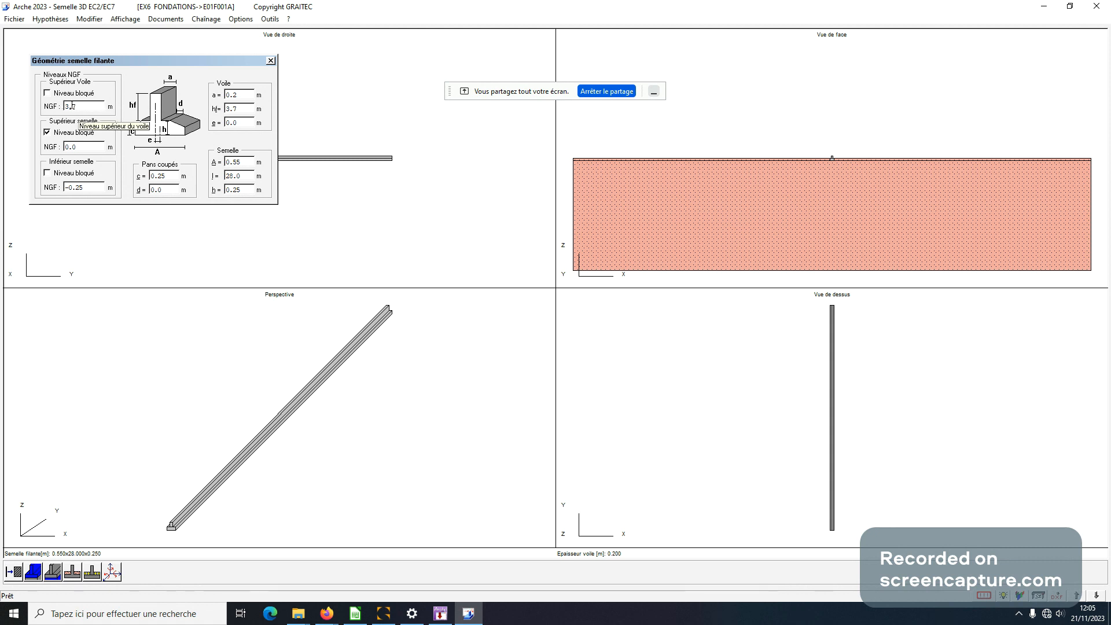
double_click(83, 103)
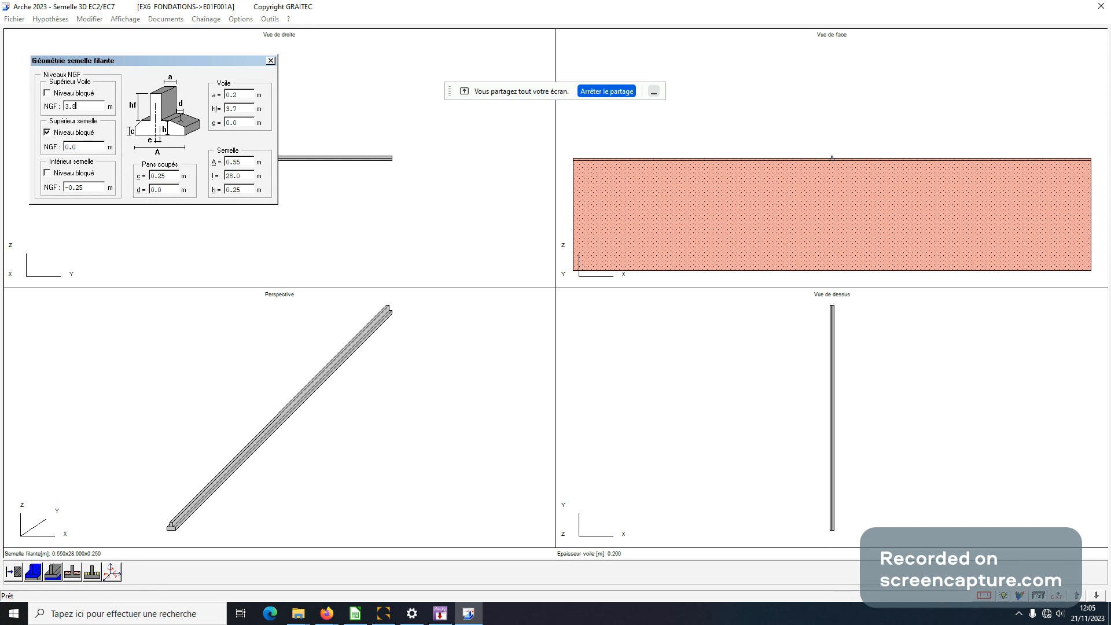
key("Return")
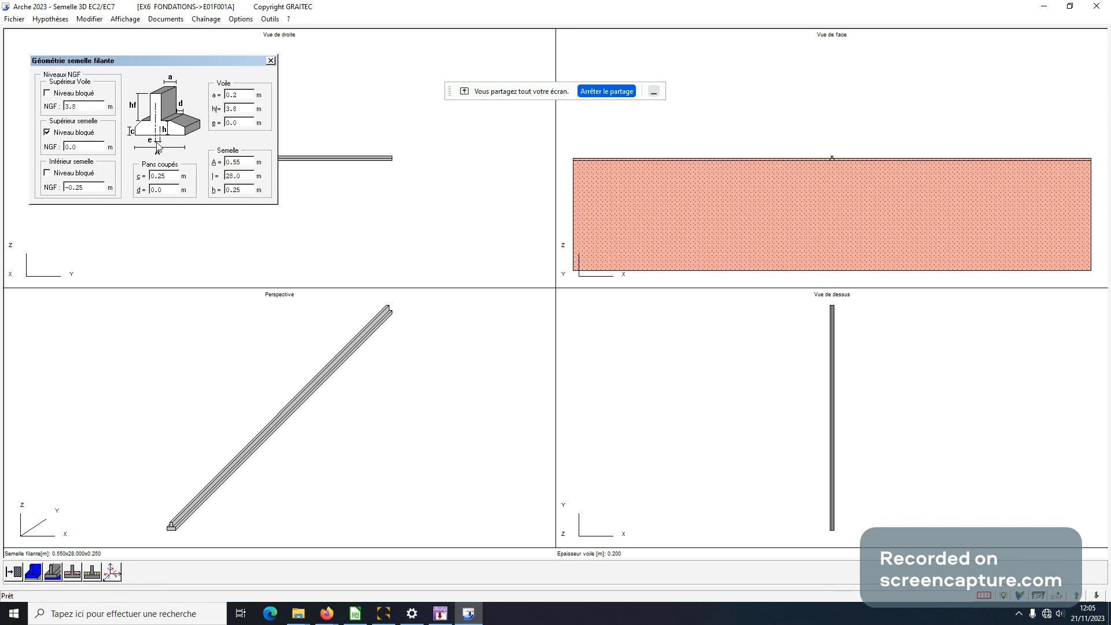
left_click(270, 60)
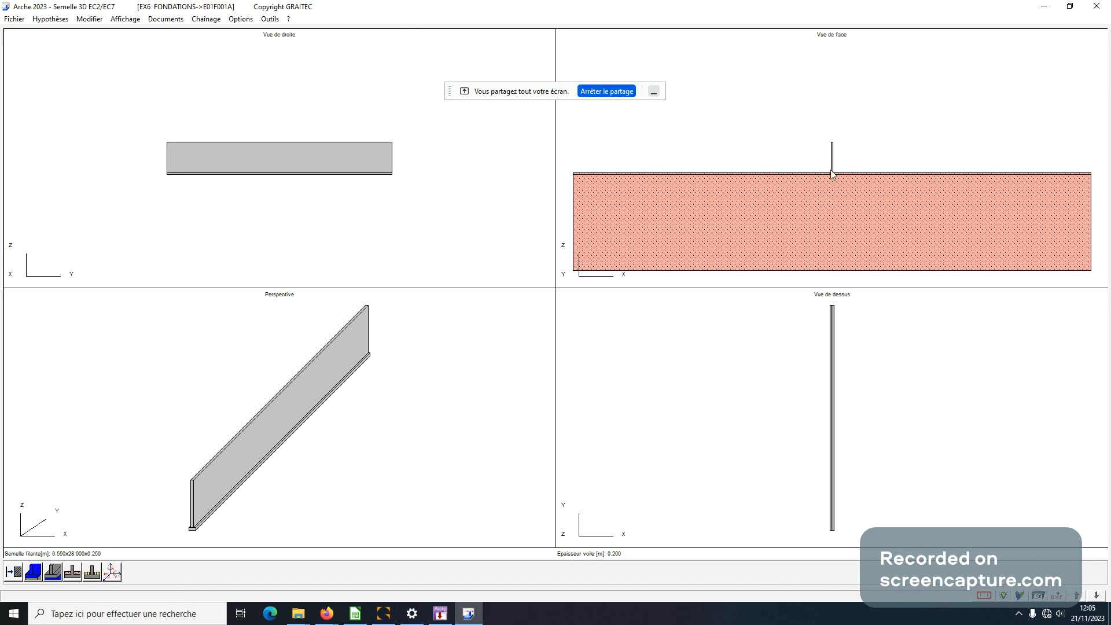
Add blinding concrete (Béton de propreté) 0.05 m thick under the footing
left_click(43, 17)
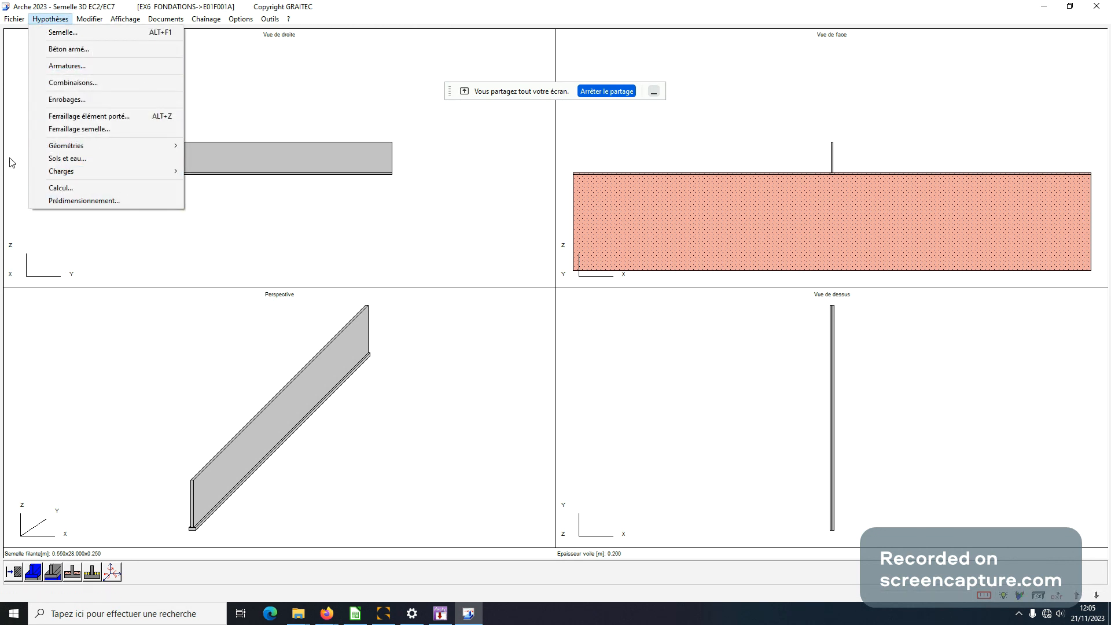
mouse_move(81, 146)
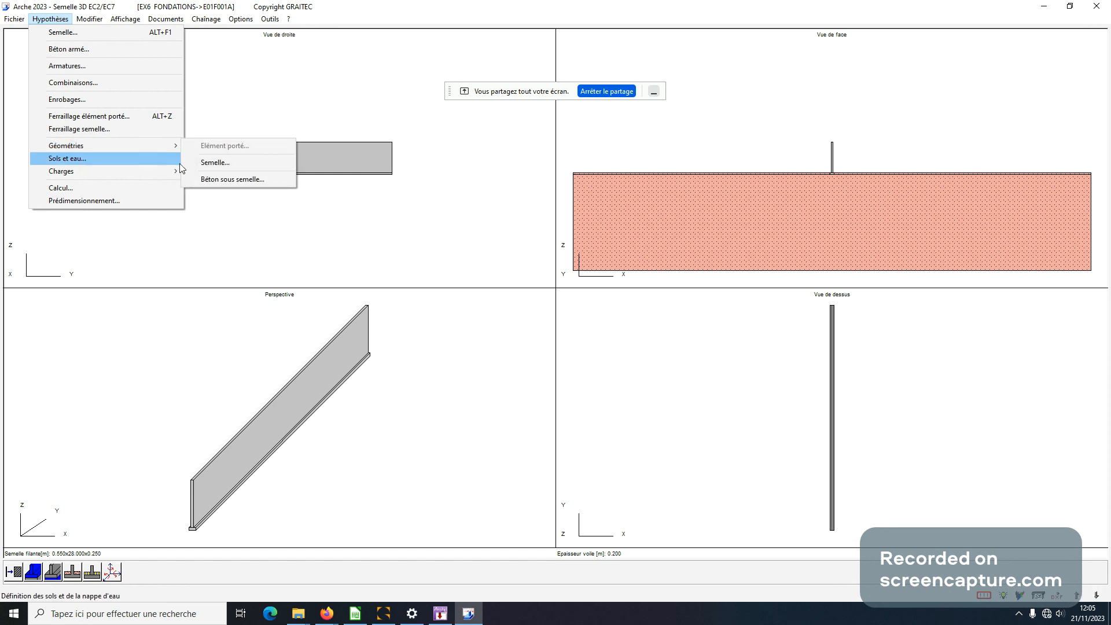
left_click(204, 179)
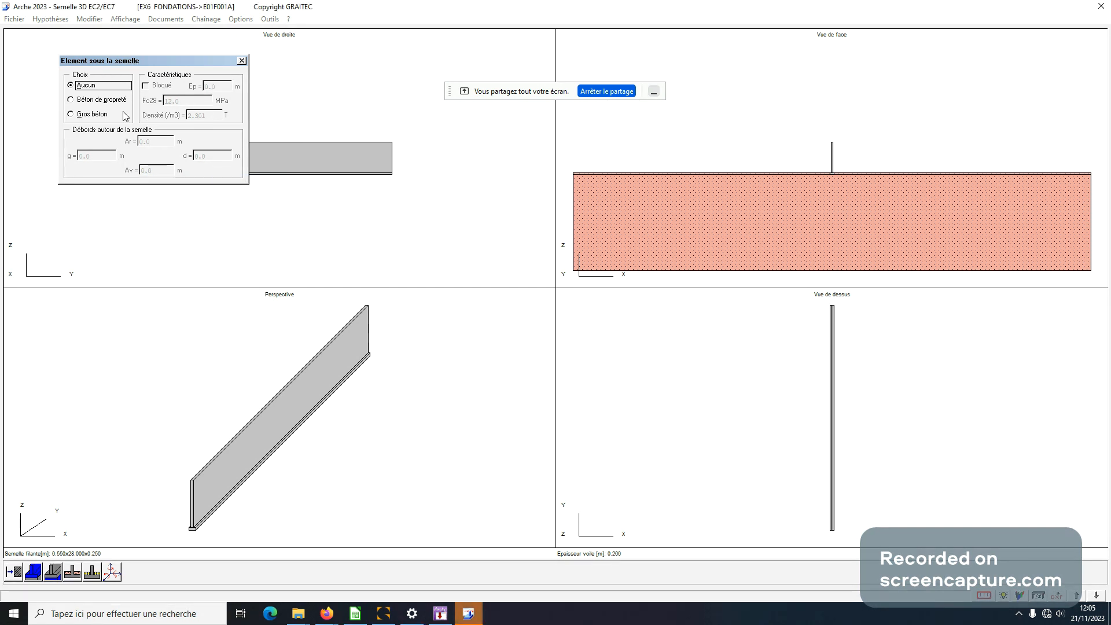
left_click(71, 100)
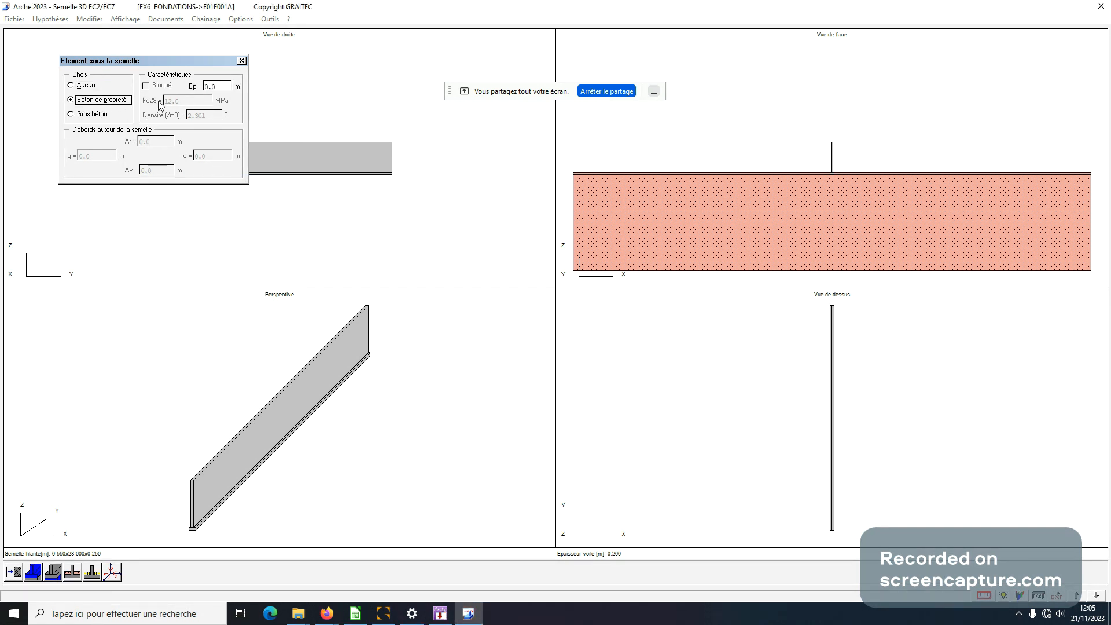
double_click(220, 84)
type("0.05")
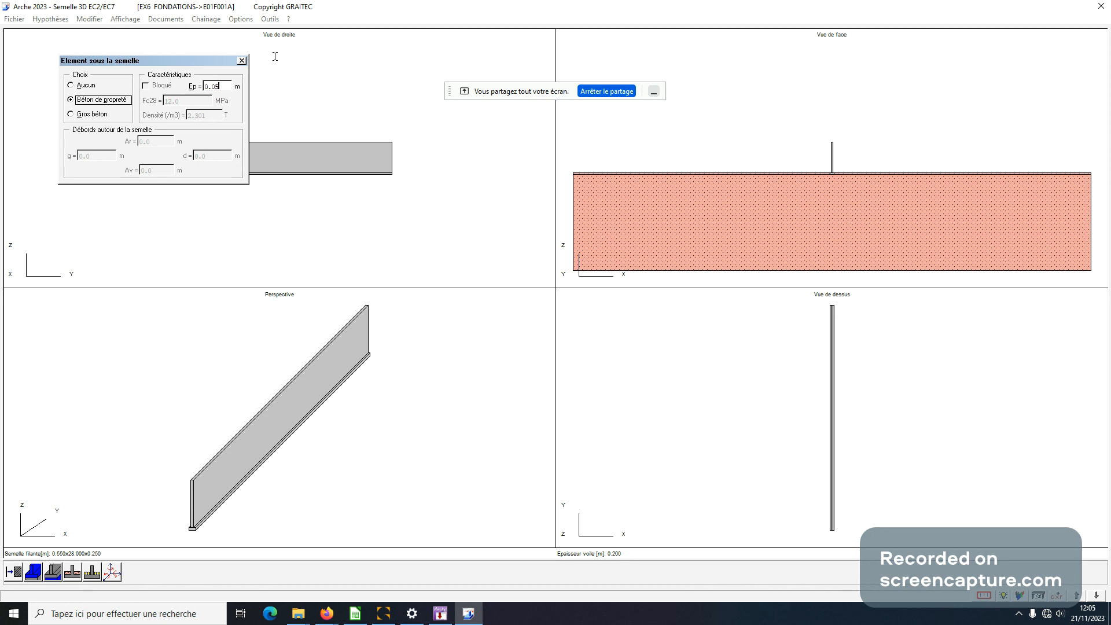
left_click(242, 60)
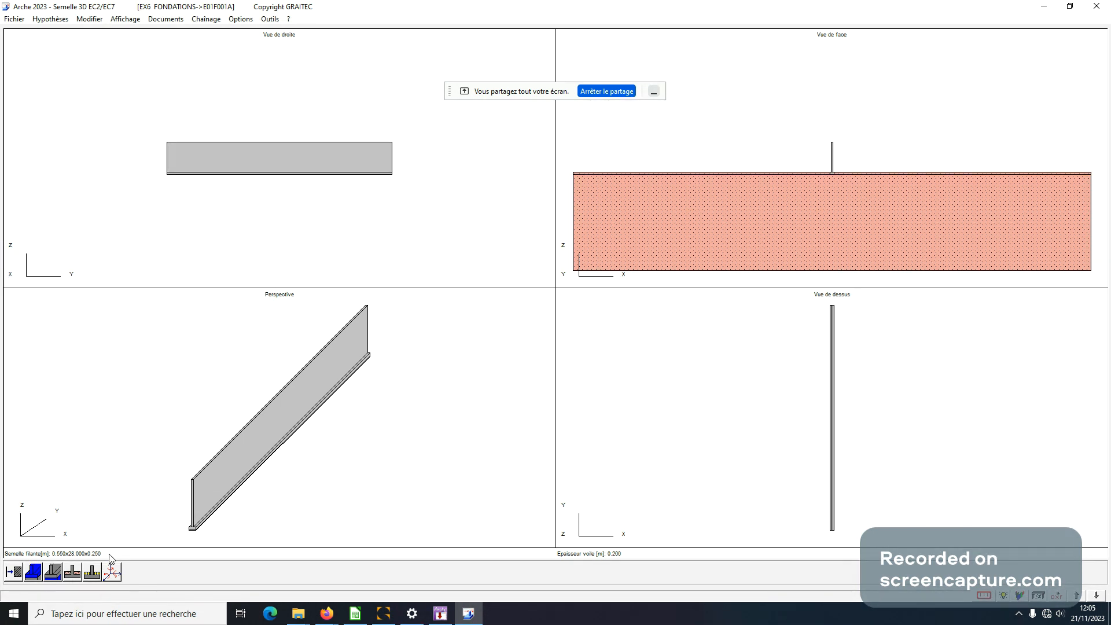
Set the finished soil's NGF levels to 3.7 m on the left side of the footing and 0.7 m on the right
left_click(51, 19)
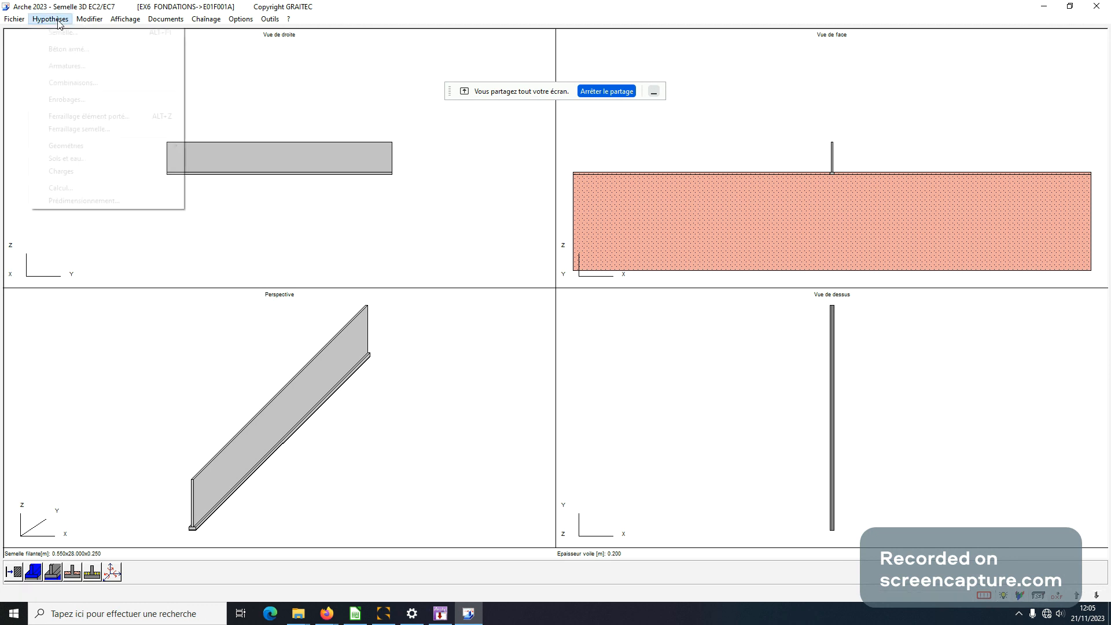
left_click(80, 158)
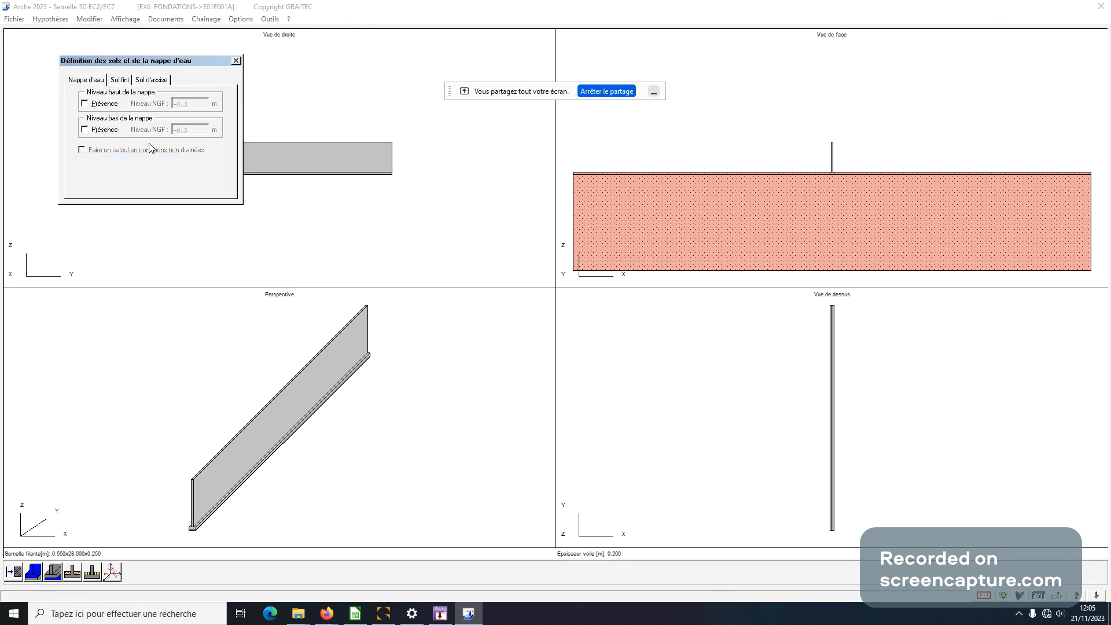
left_click(121, 81)
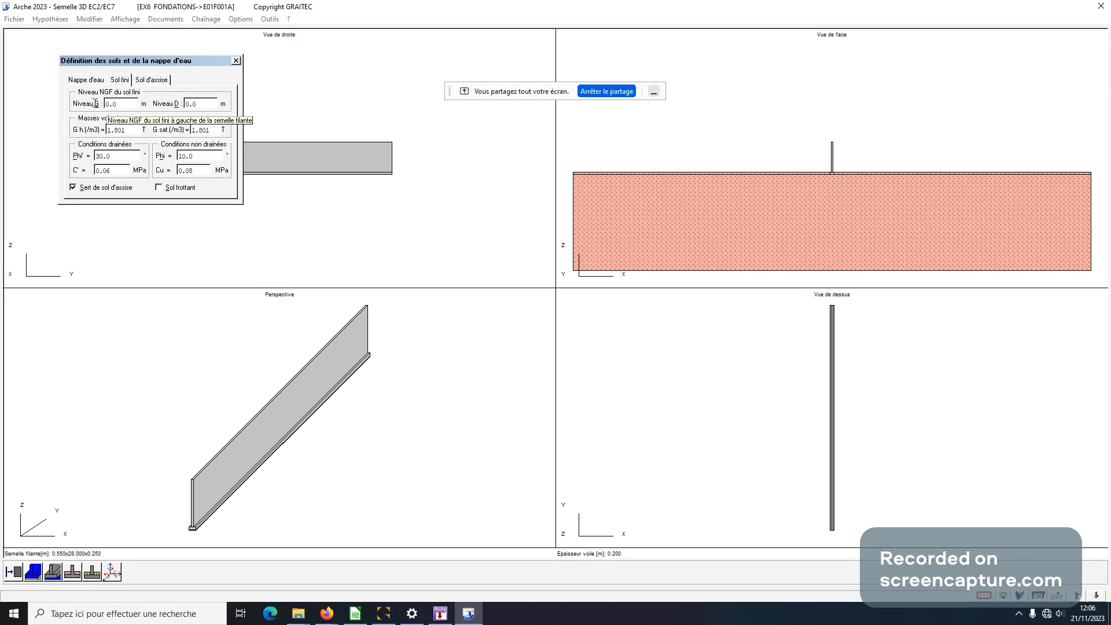
double_click(132, 103)
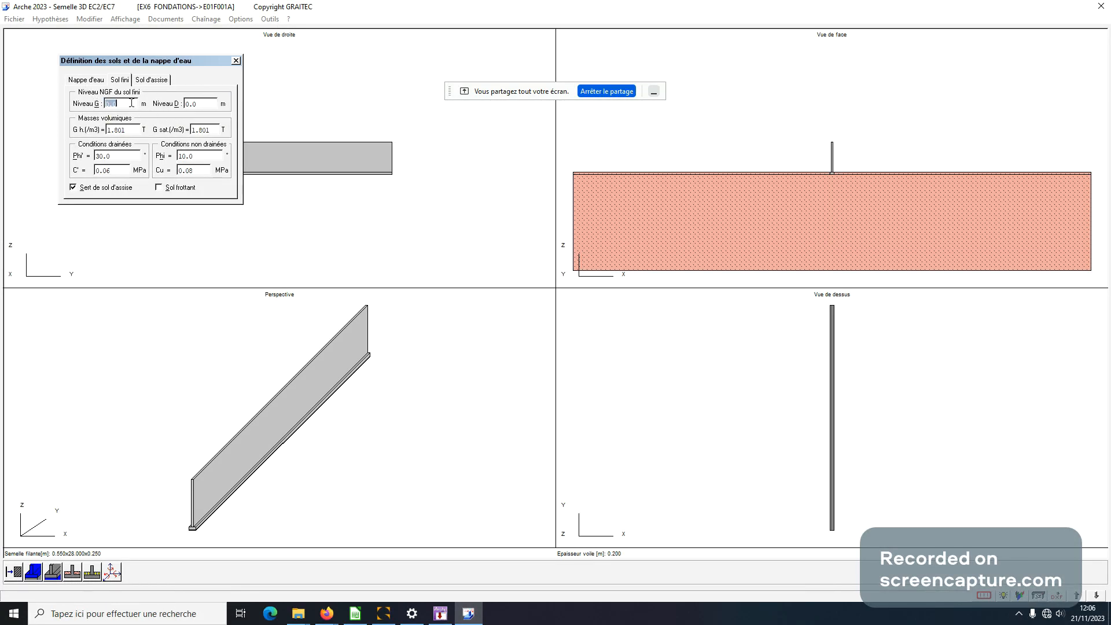
type("3.7")
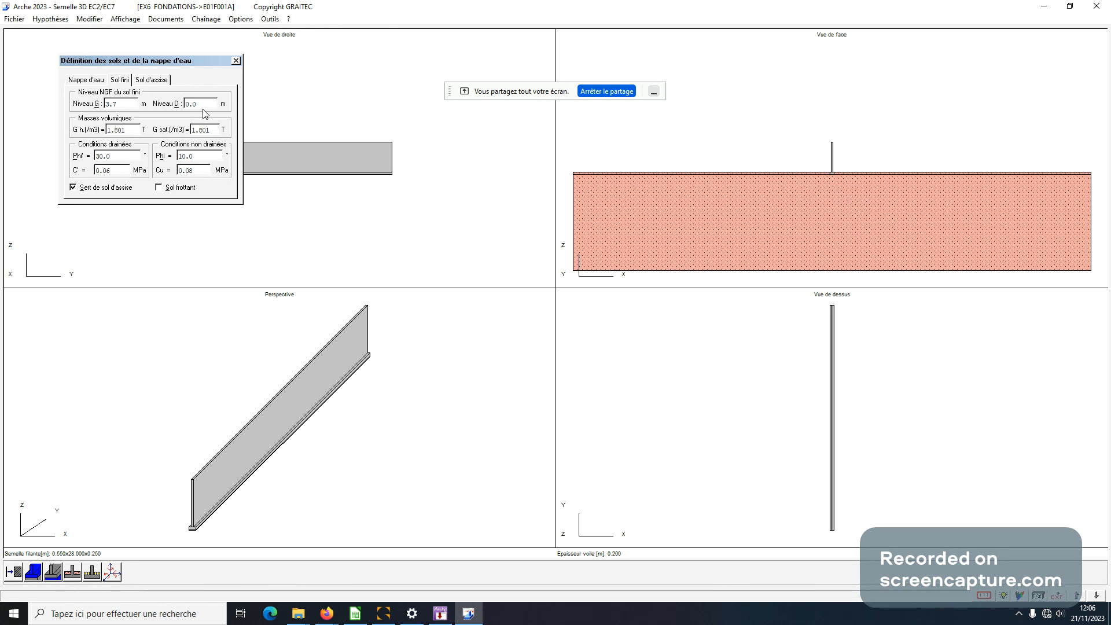
double_click(202, 101)
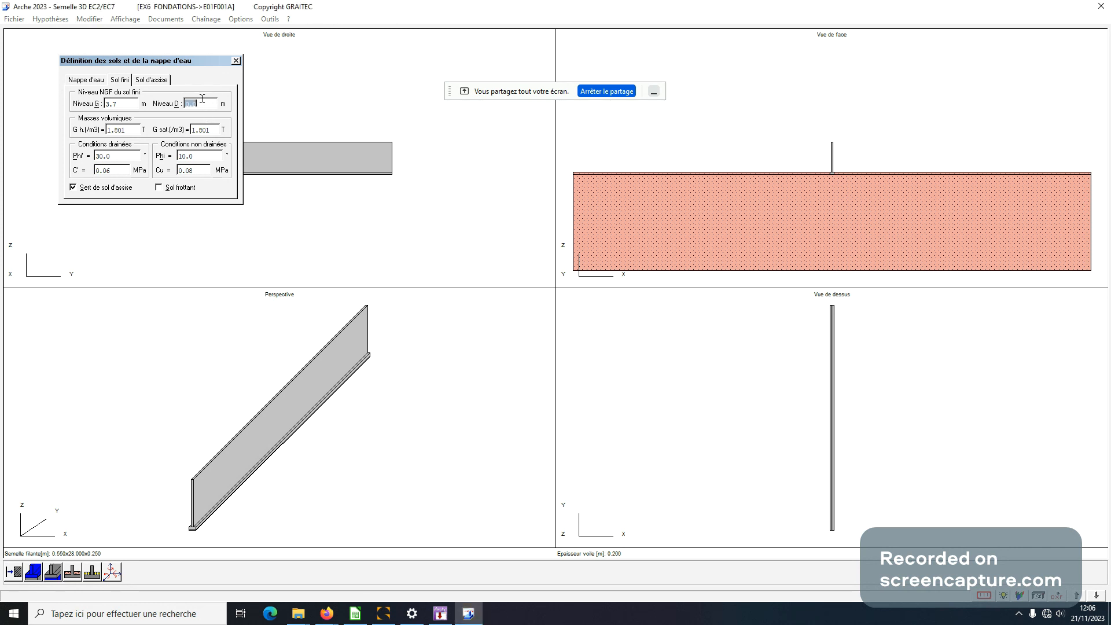
type(".7")
key("Return")
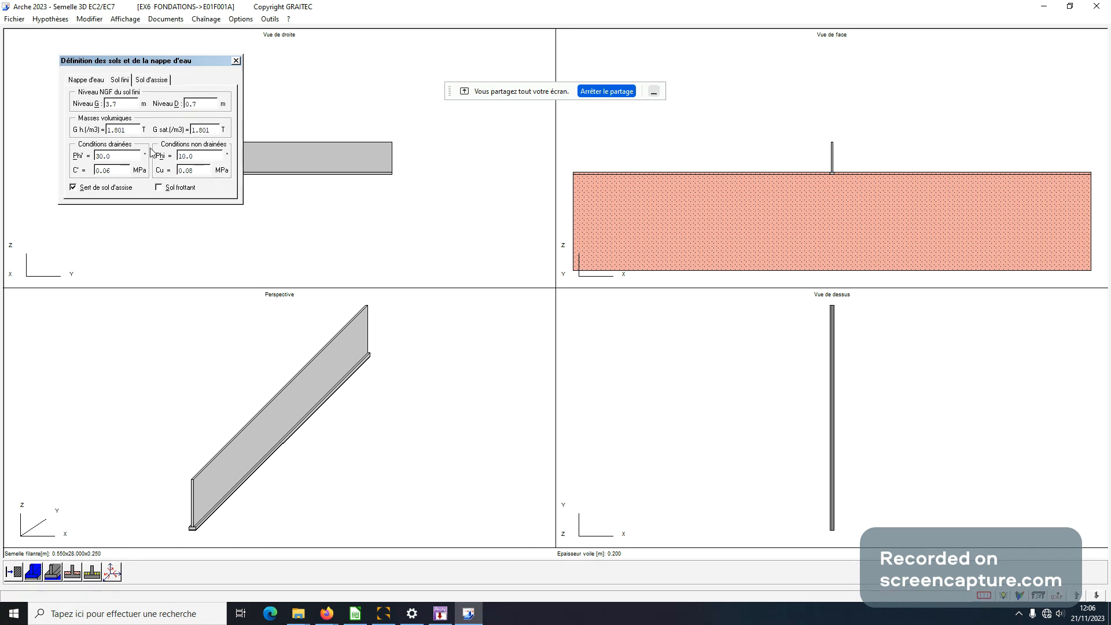
Set both the moist and saturated densities of the finished soil to 1.9 T/m3 and close the soil definition
double_click(134, 128)
type("1.9")
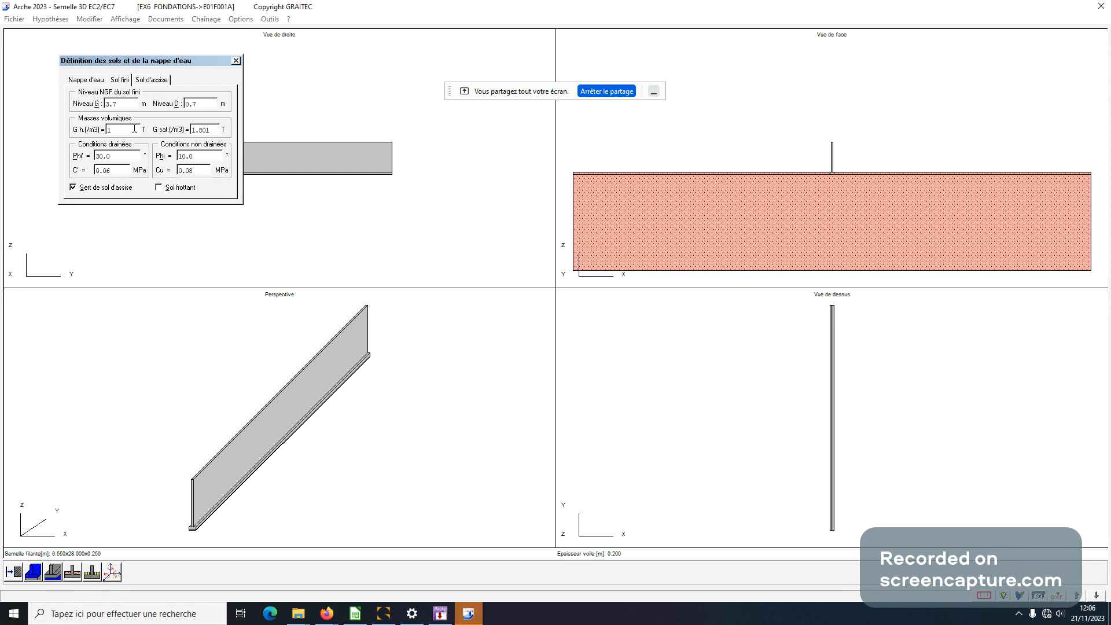
double_click(211, 129)
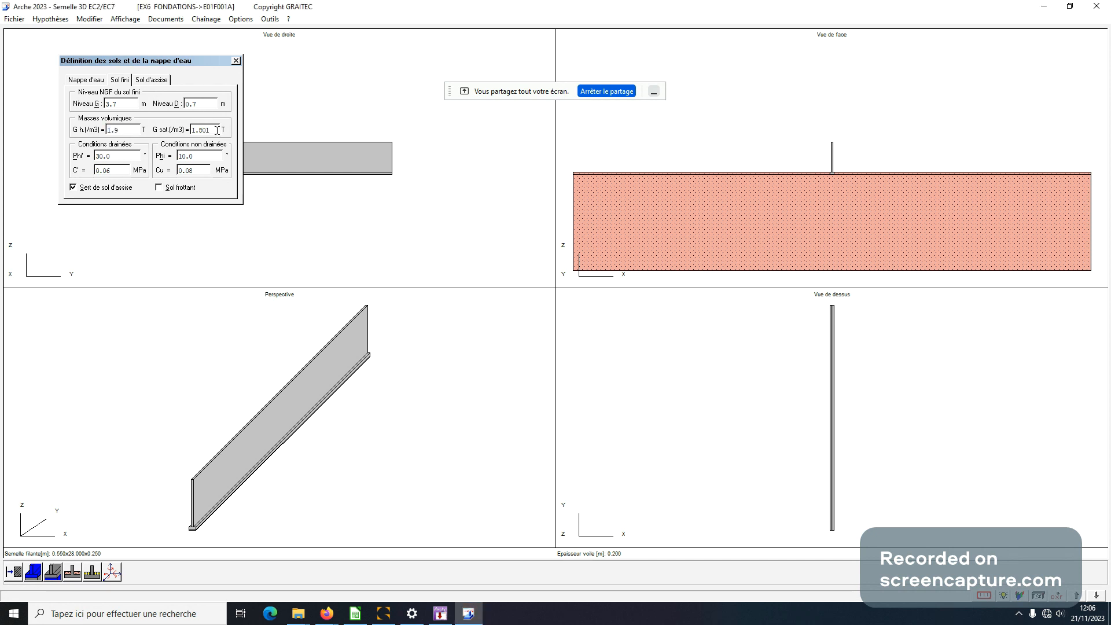
type("1")
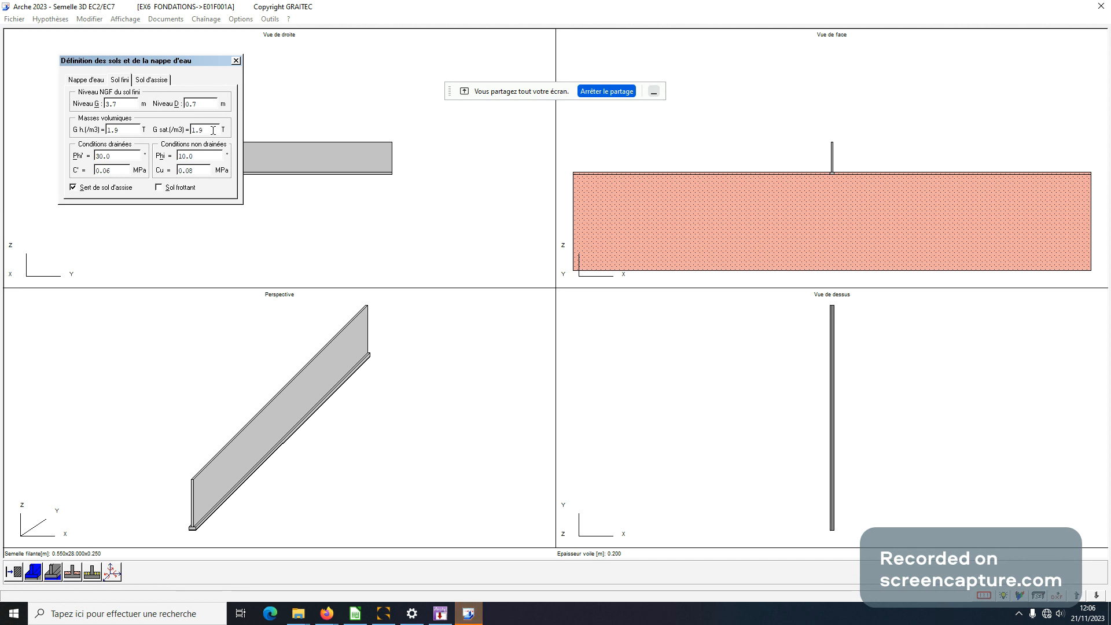
type(".9")
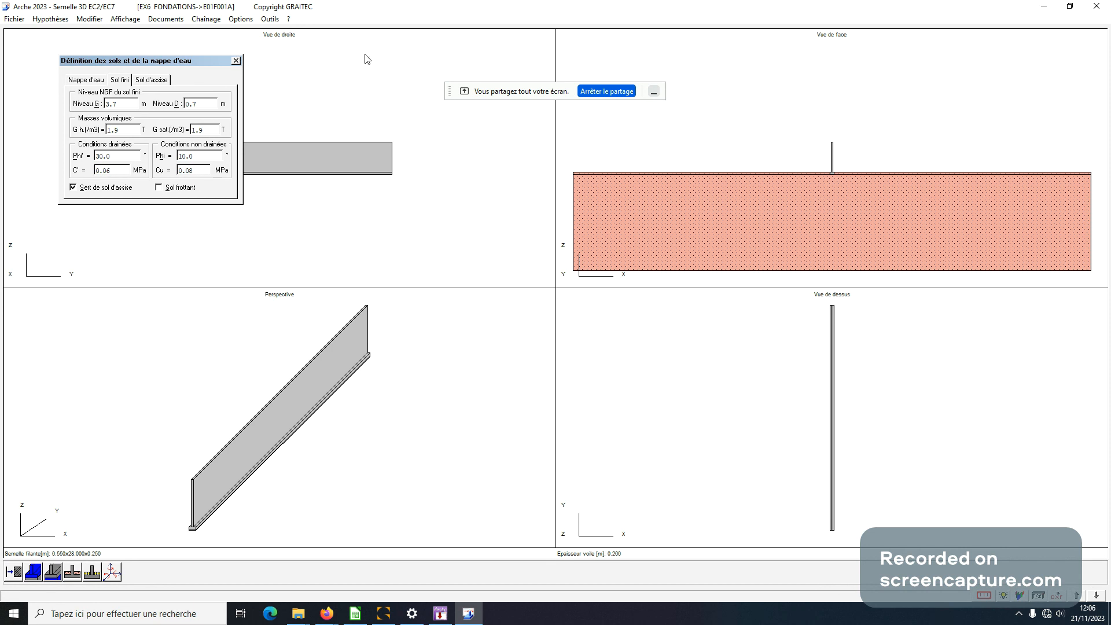
left_click(236, 61)
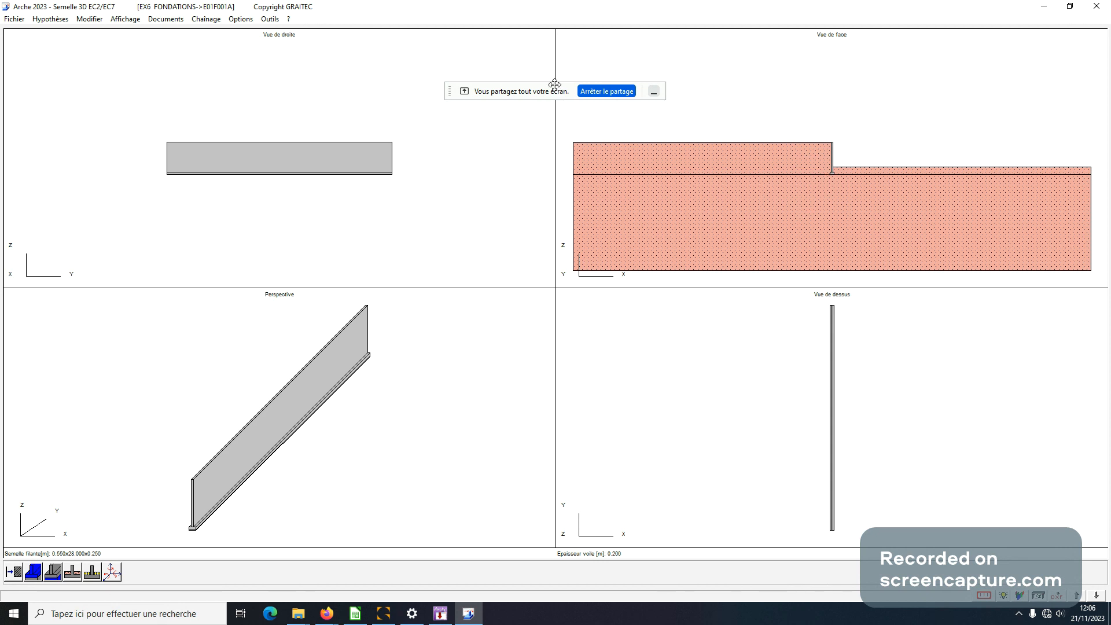
Review the Torseur 1 loads for the permanent and live actions and the load position, leaving them as they are
left_click(57, 22)
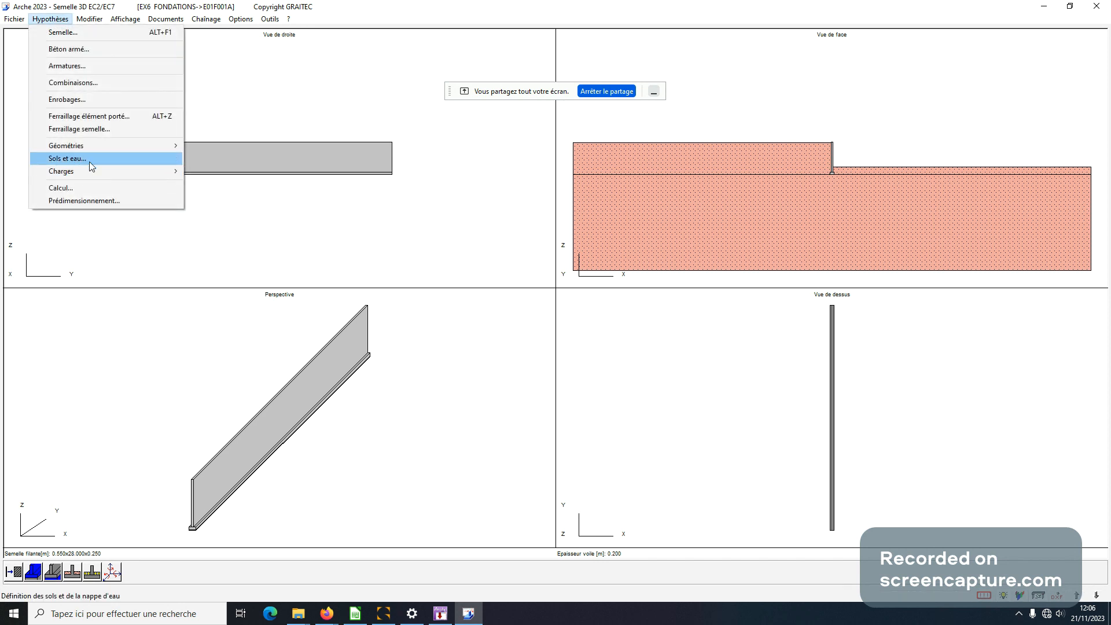
mouse_move(92, 170)
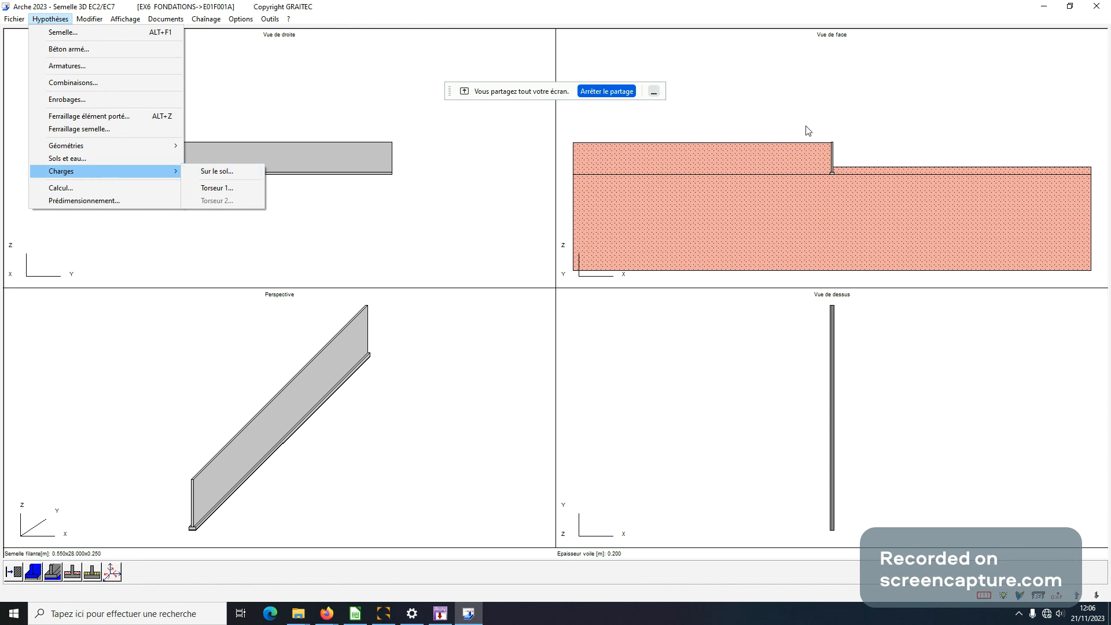
left_click(230, 188)
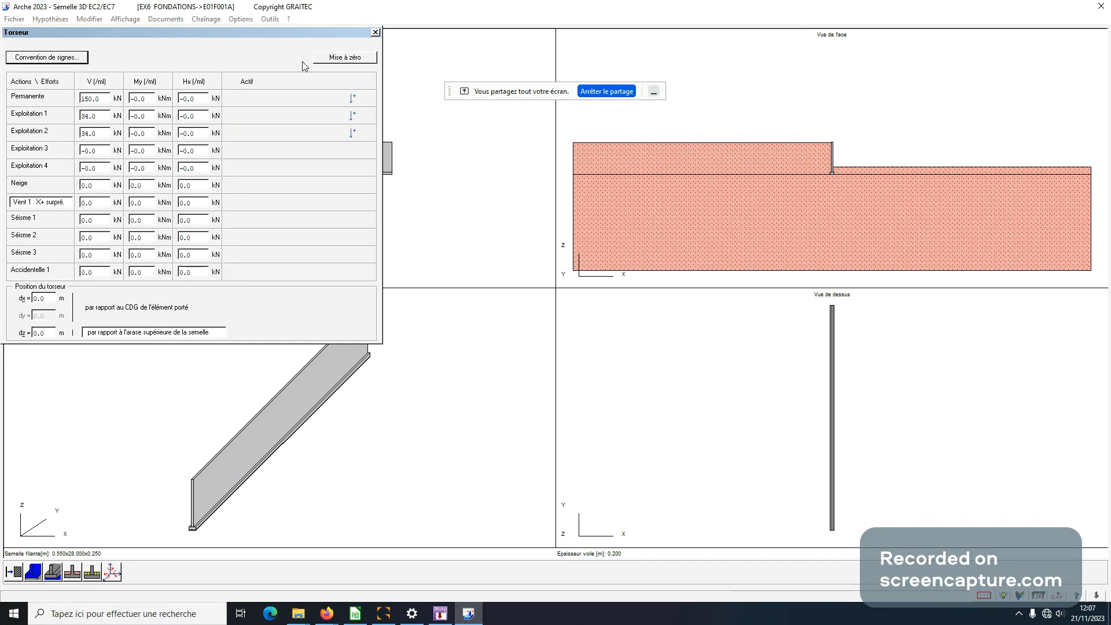
left_click(375, 33)
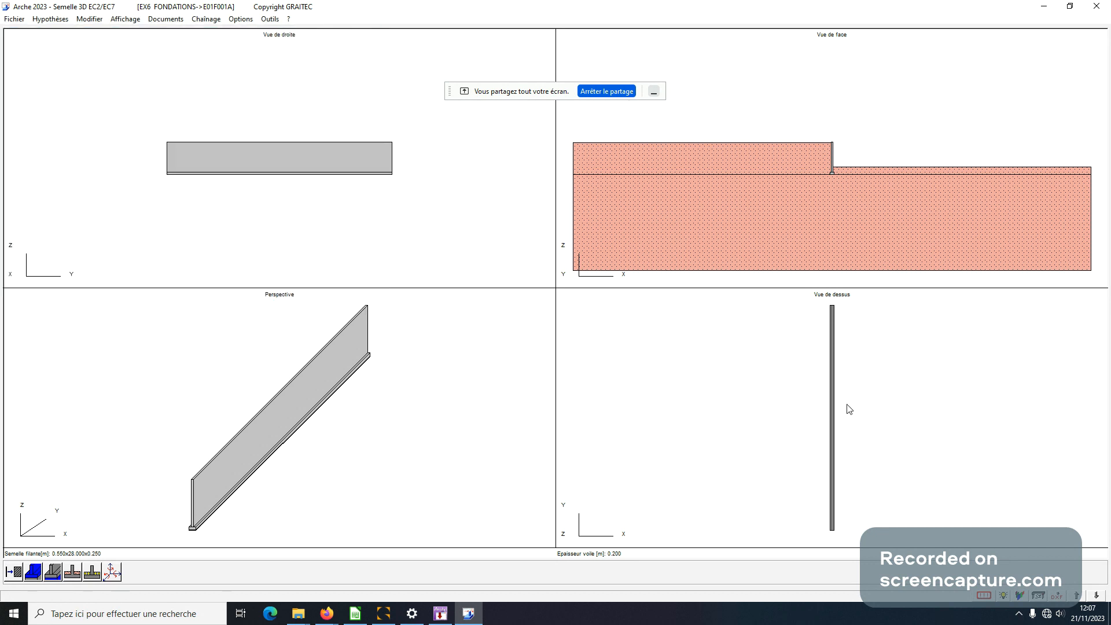
Run the footing calculation and consult its error report
left_click(986, 595)
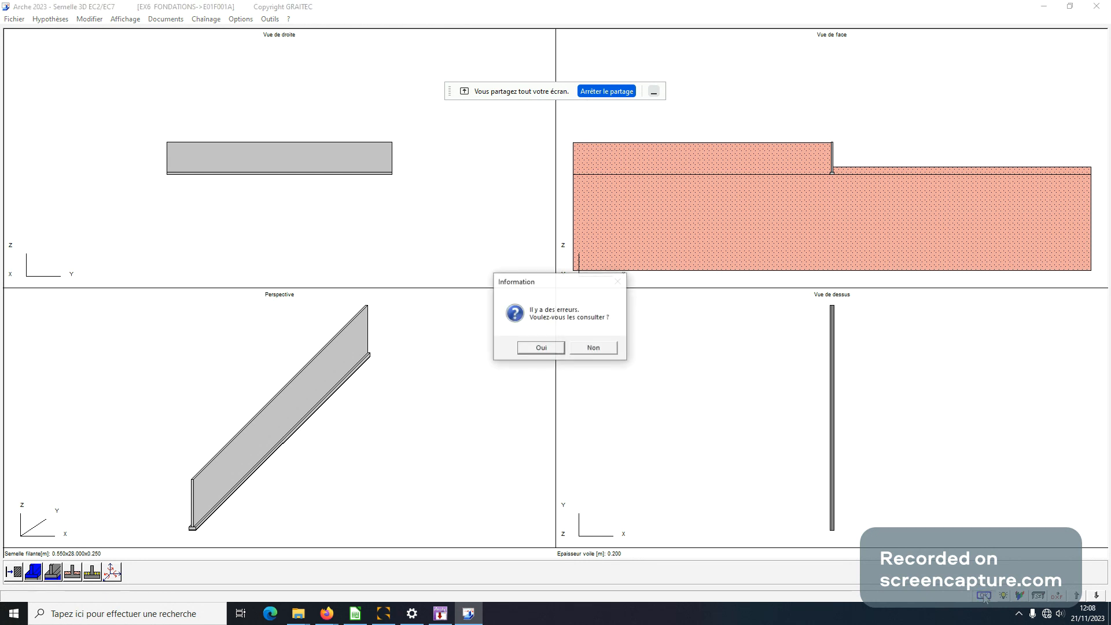
left_click(554, 347)
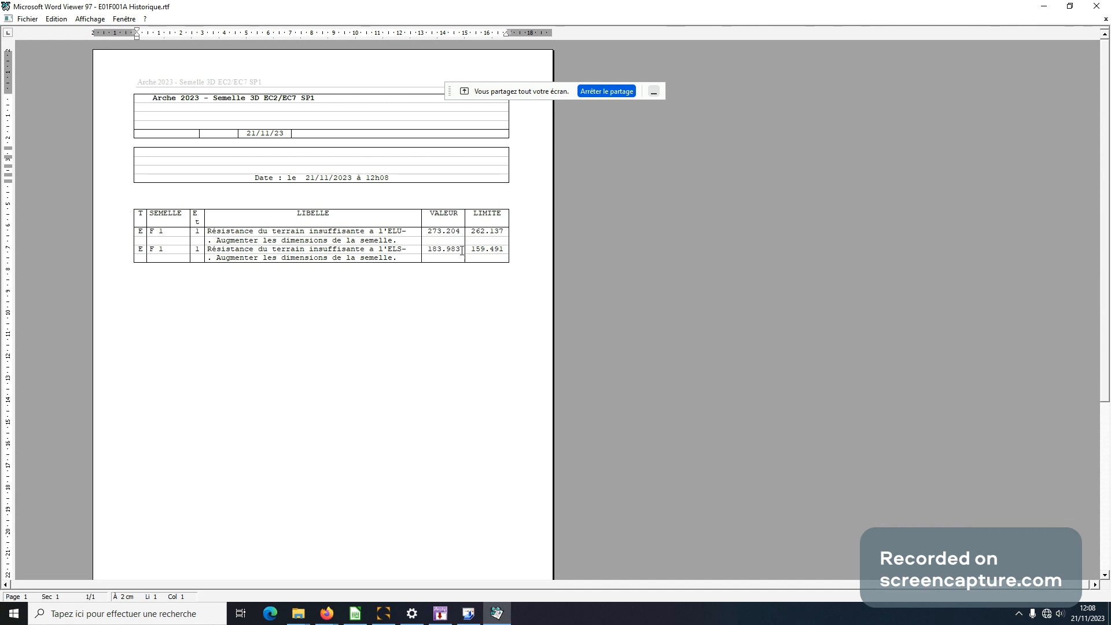
left_click(1100, 8)
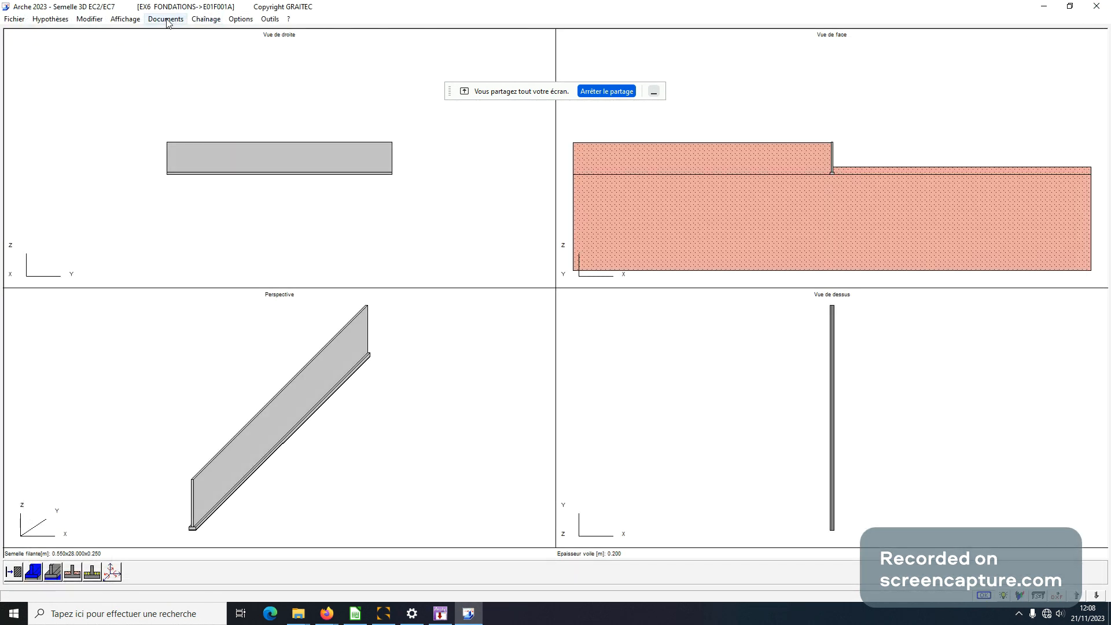
Open the calculation note and read through its geometry, soil, load, calculation hypotheses and combination sections
left_click(167, 21)
left_click(187, 49)
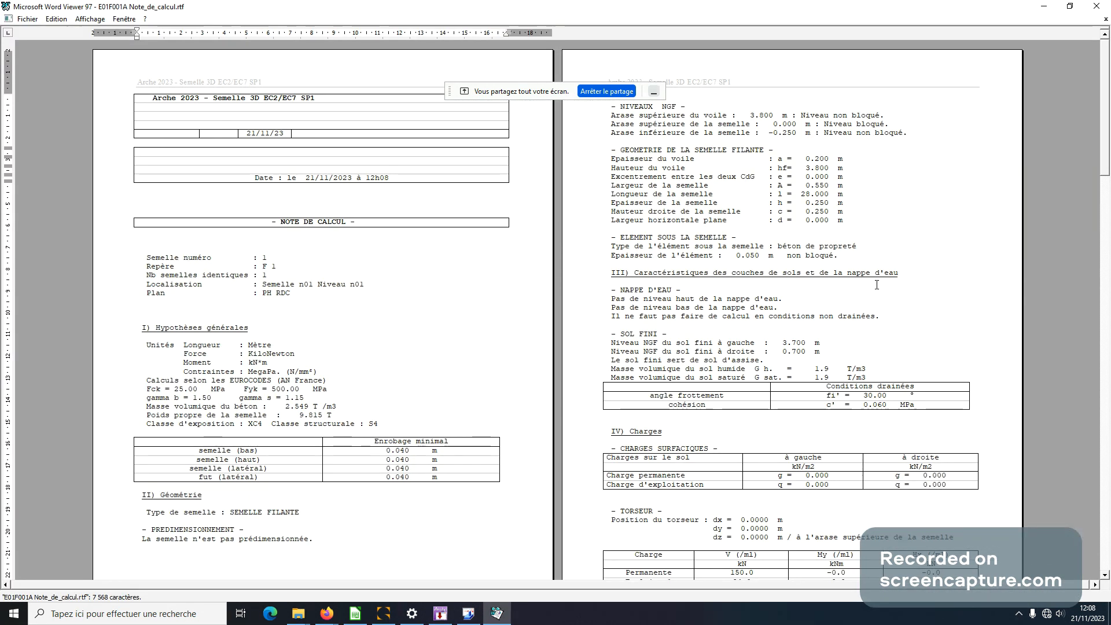
scroll(877, 285, "down", 1)
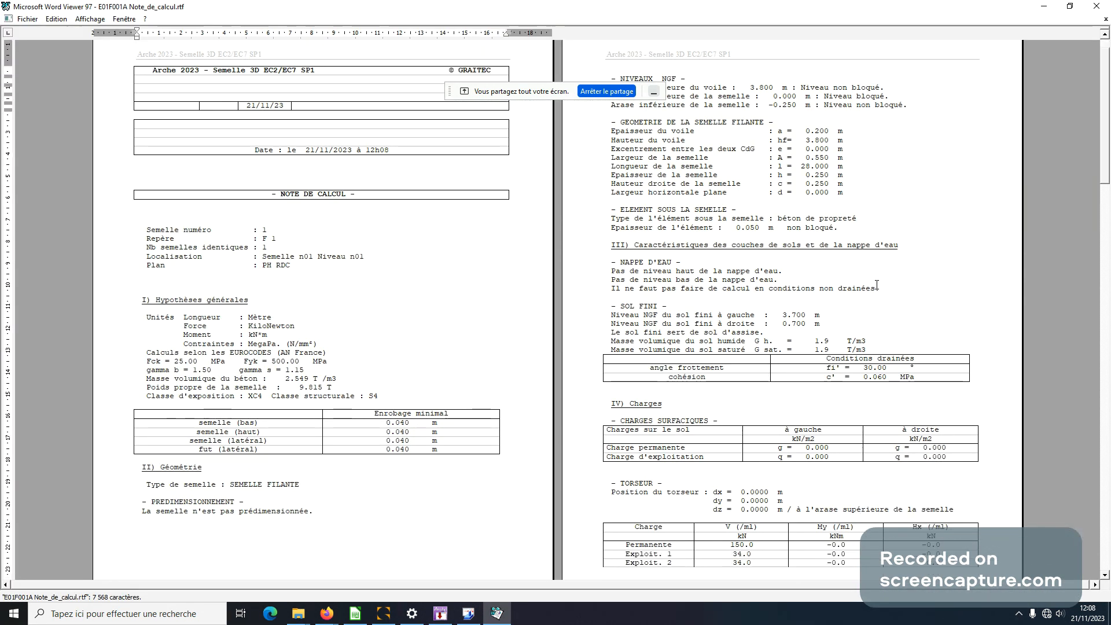
scroll(877, 284, "down", 8)
scroll(877, 287, "down", 6)
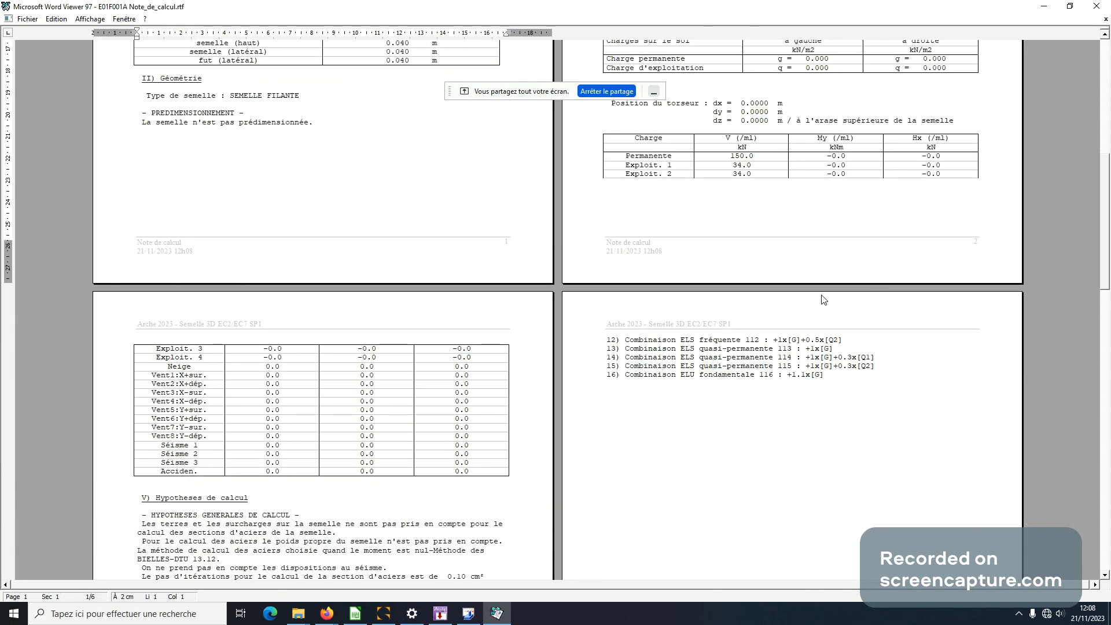
scroll(796, 190, "down", 1)
scroll(795, 189, "down", 17)
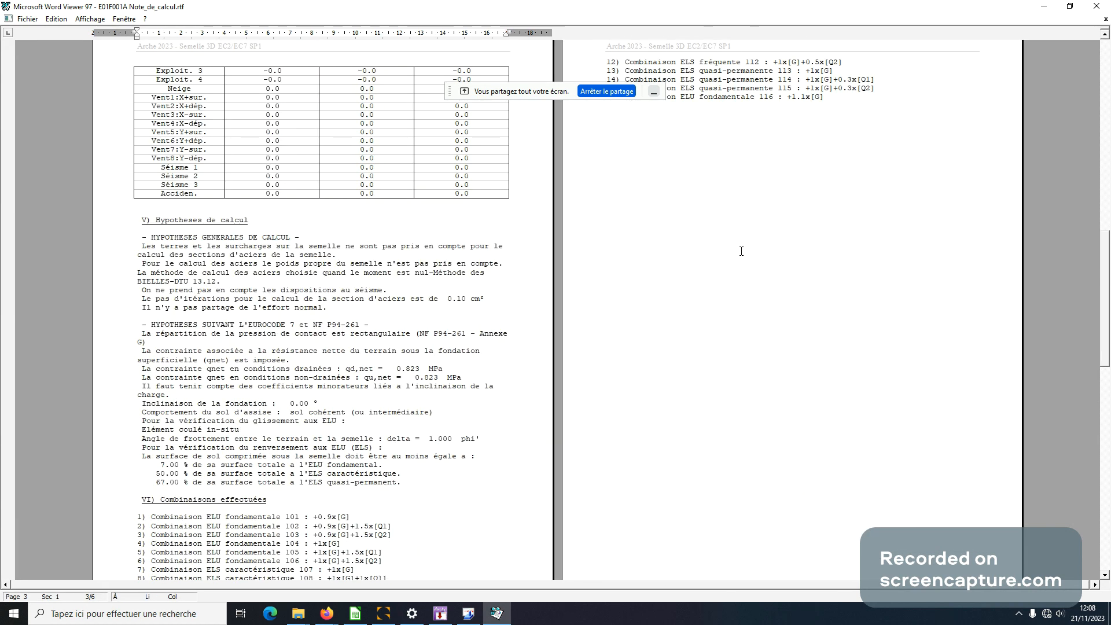
scroll(737, 257, "down", 8)
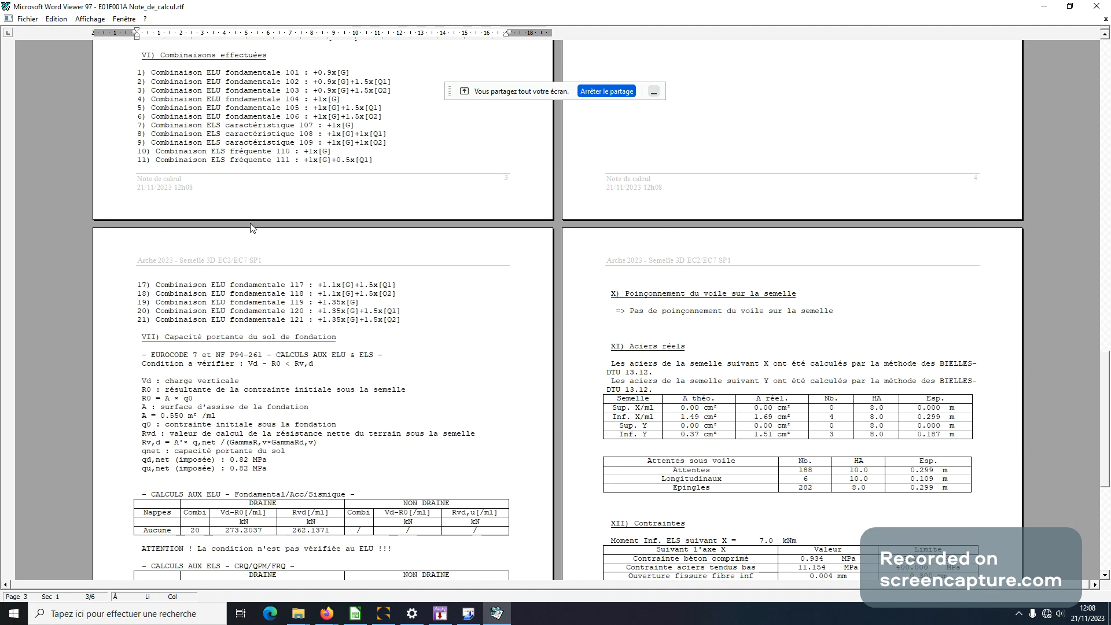
Examine the ULS and SLS soil bearing capacity checks against their load combinations, along with the sliding and eccentricity checks
scroll(260, 176, "up", 2)
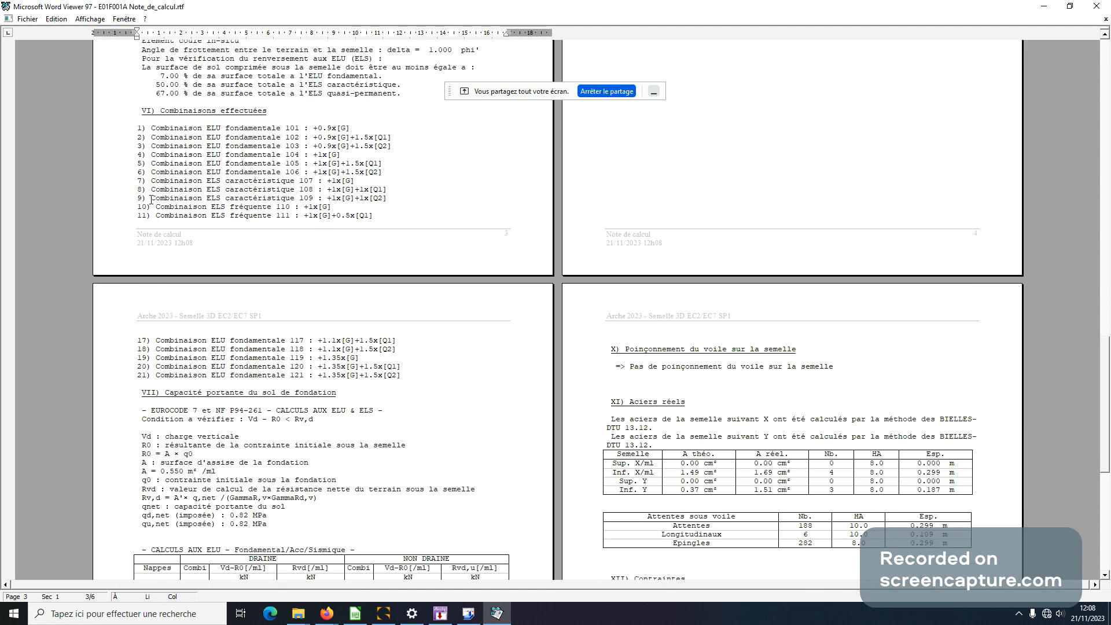
scroll(278, 511, "down", 7)
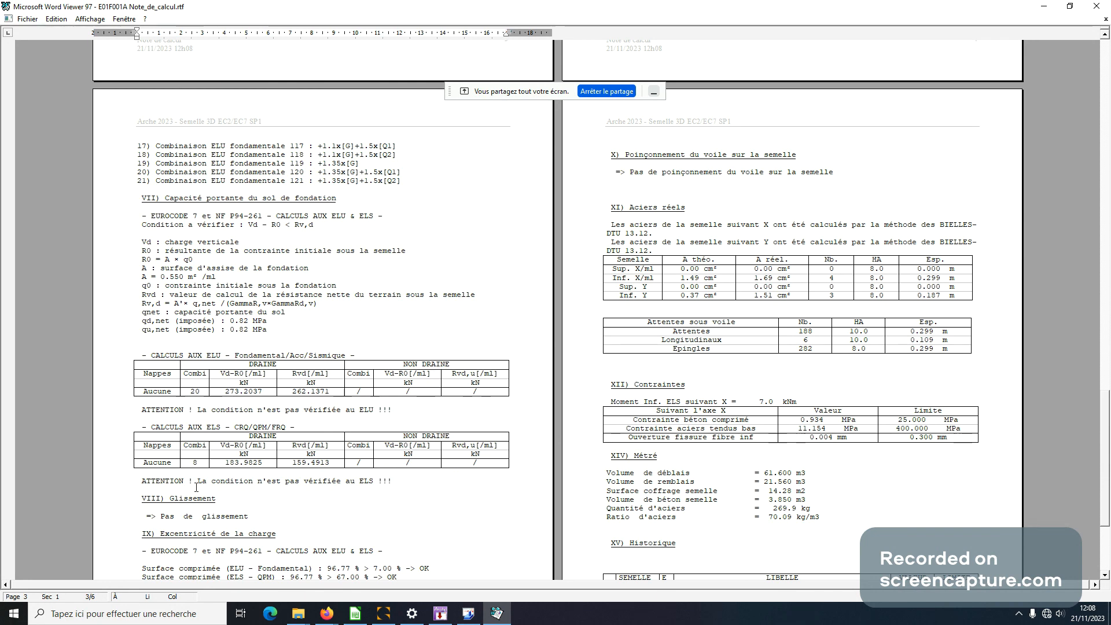
scroll(235, 381, "up", 5)
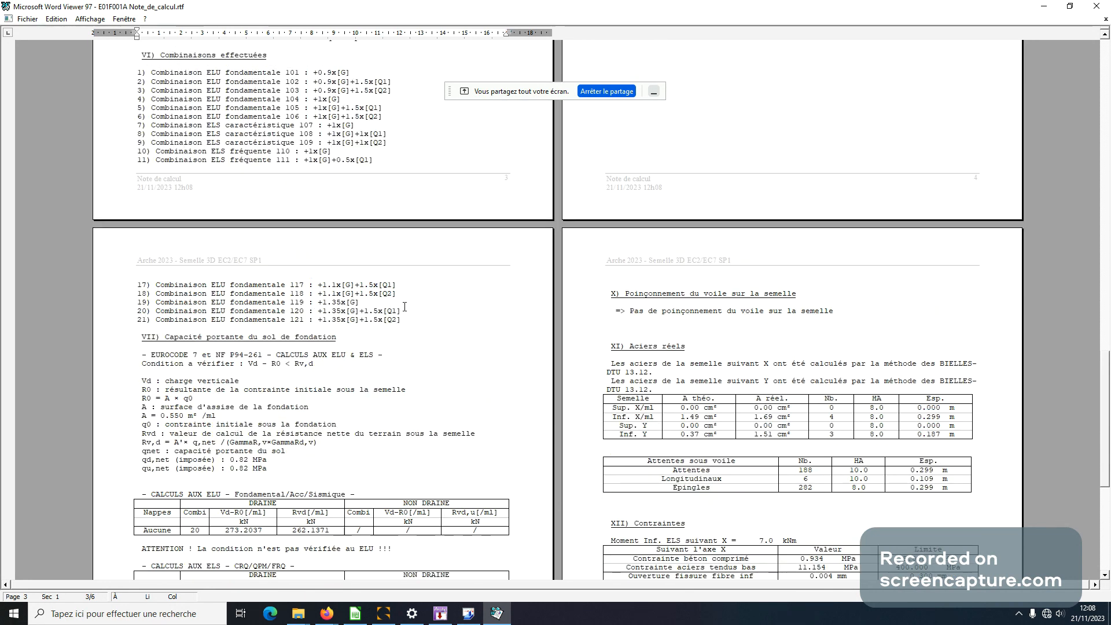
scroll(381, 434, "down", 4)
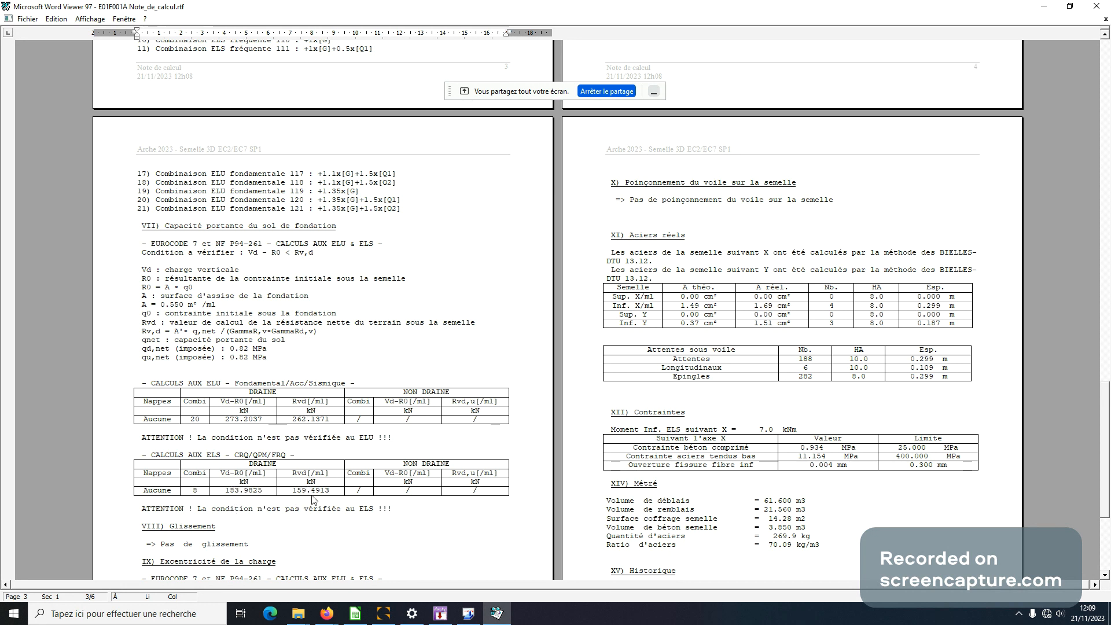
scroll(315, 497, "down", 1)
scroll(315, 496, "down", 3)
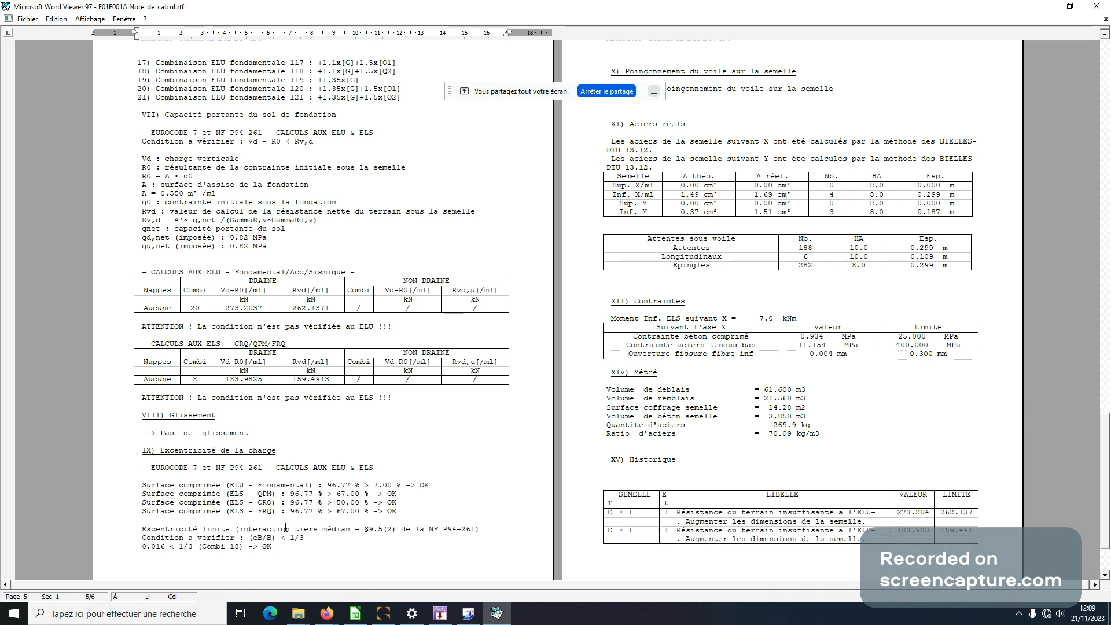
Finish reading the calculation note, close it, and display the reinforcement drawing of footing F 1
scroll(353, 509, "down", 2)
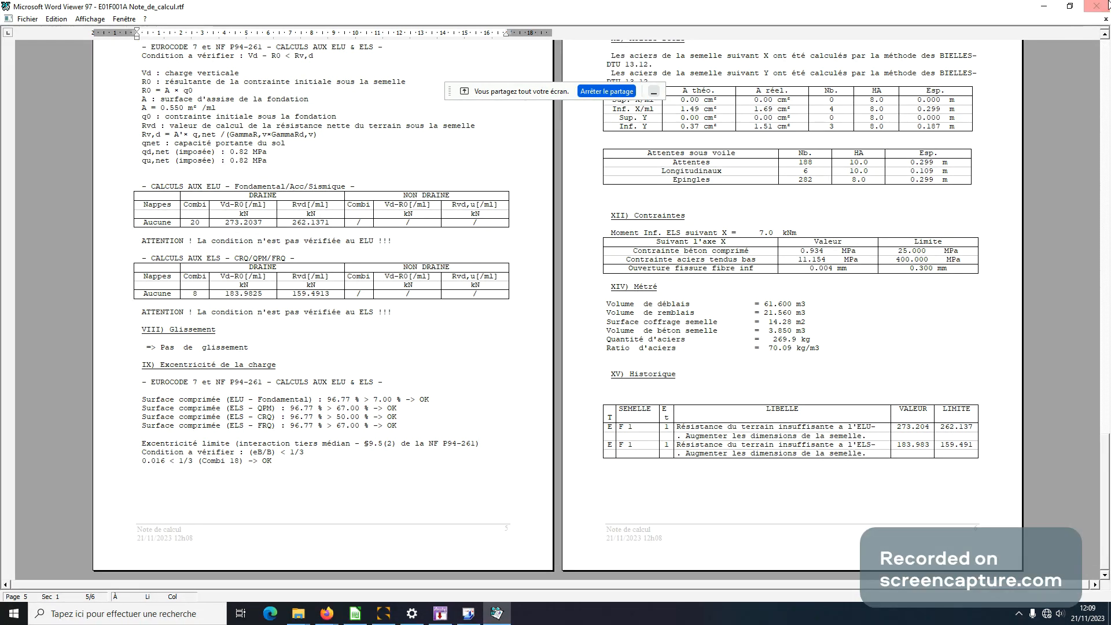
left_click(1097, 6)
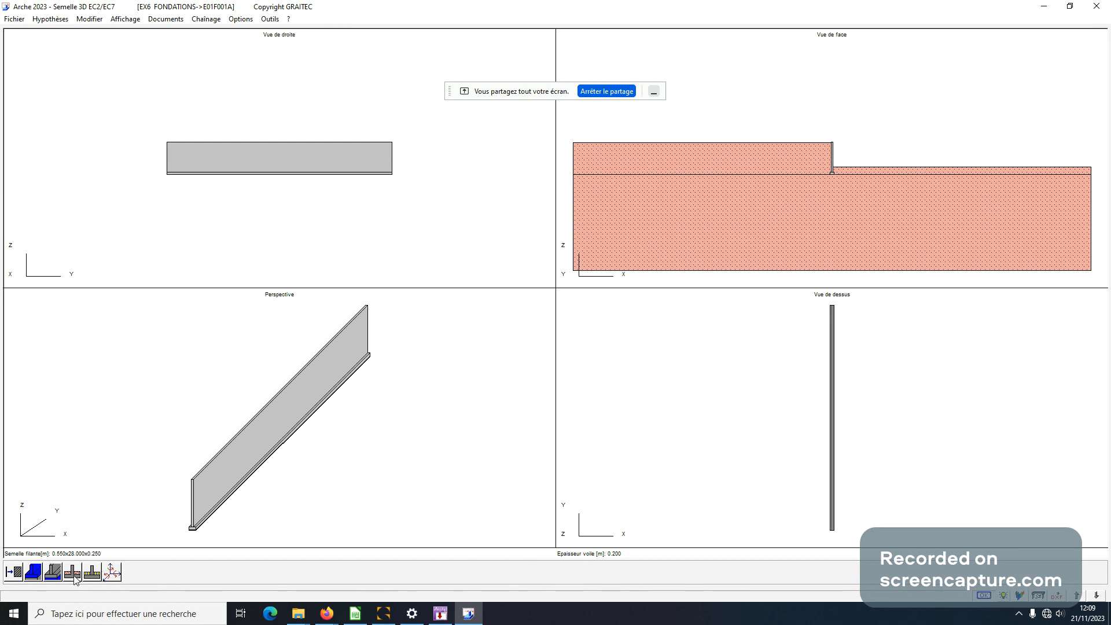
left_click(166, 19)
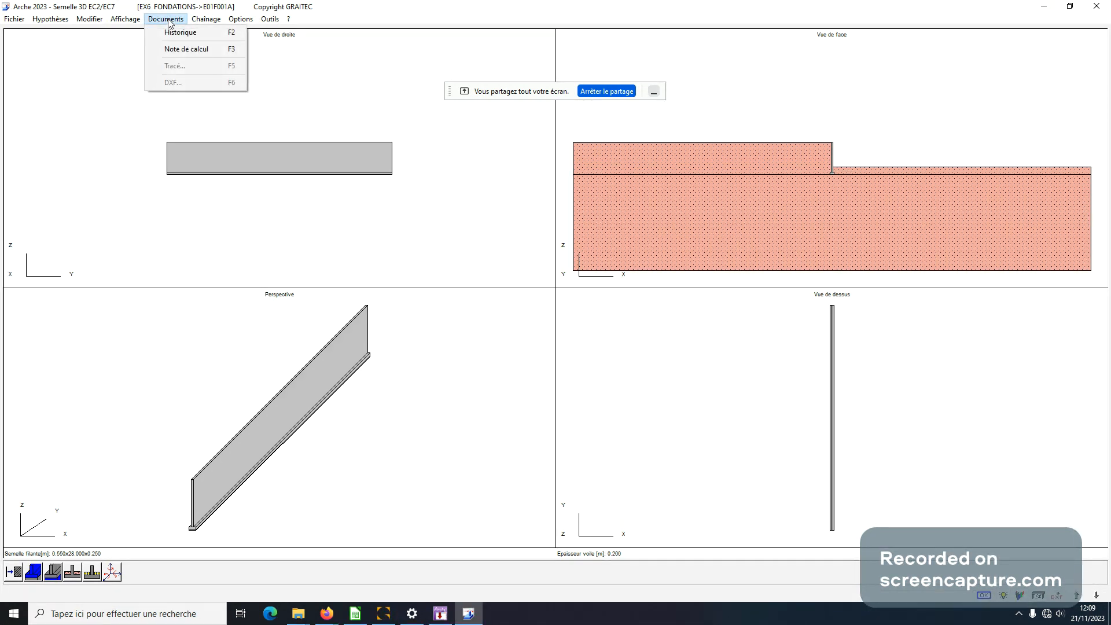
mouse_move(130, 20)
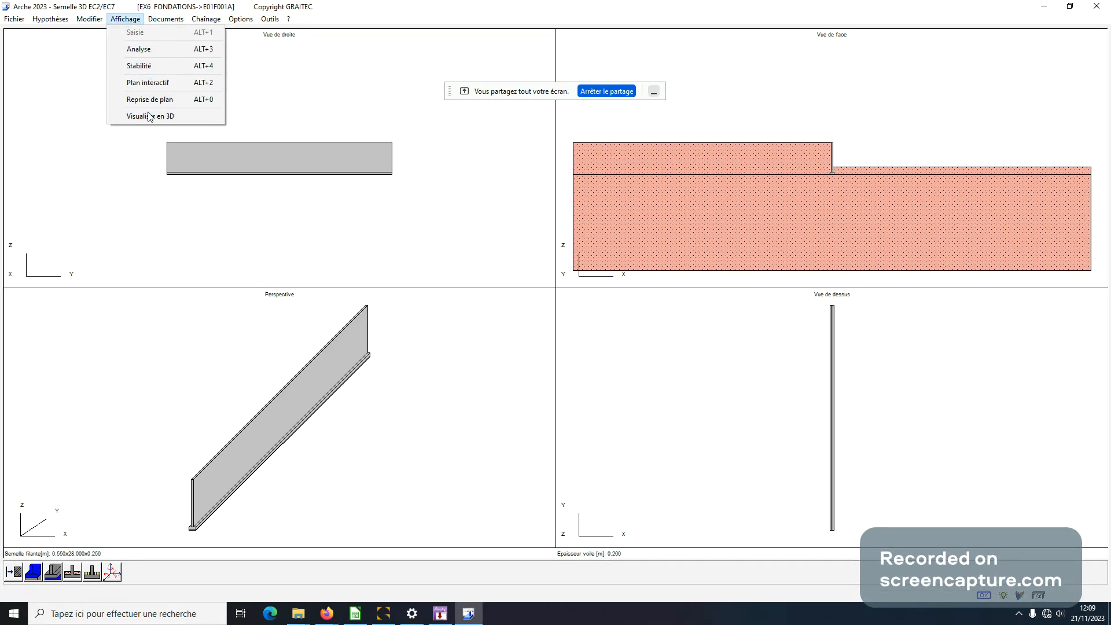
left_click(154, 105)
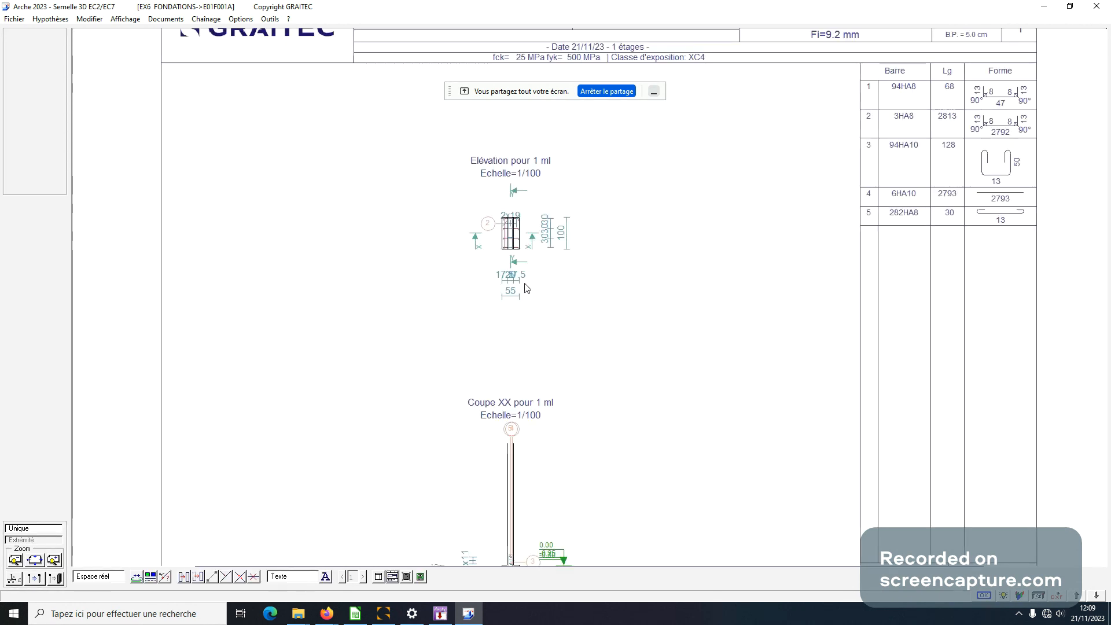
Examine the reinforcement drawing's elevation, section XX and bar schedule for footing F 1
scroll(526, 288, "up", 6)
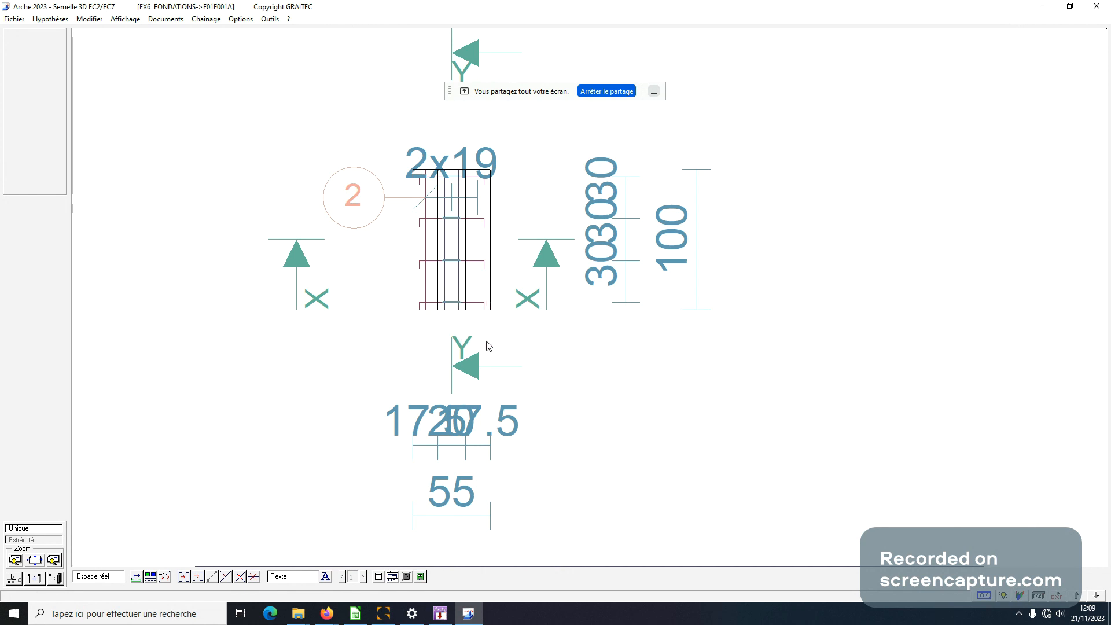
scroll(794, 228, "down", 3)
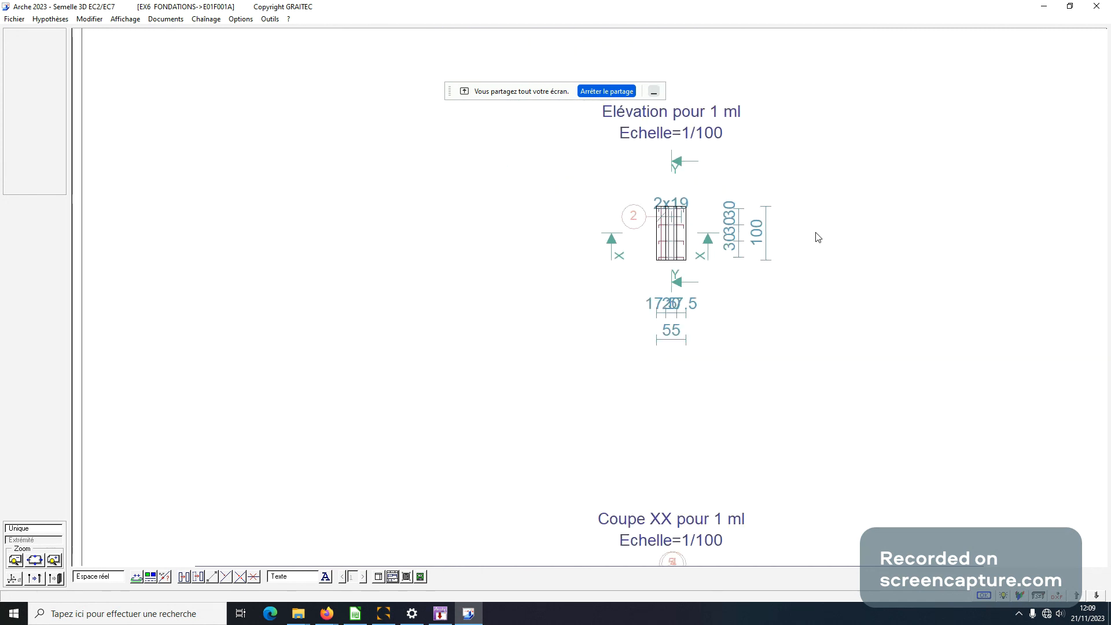
scroll(817, 237, "down", 1)
middle_click_drag(915, 256, 531, 280)
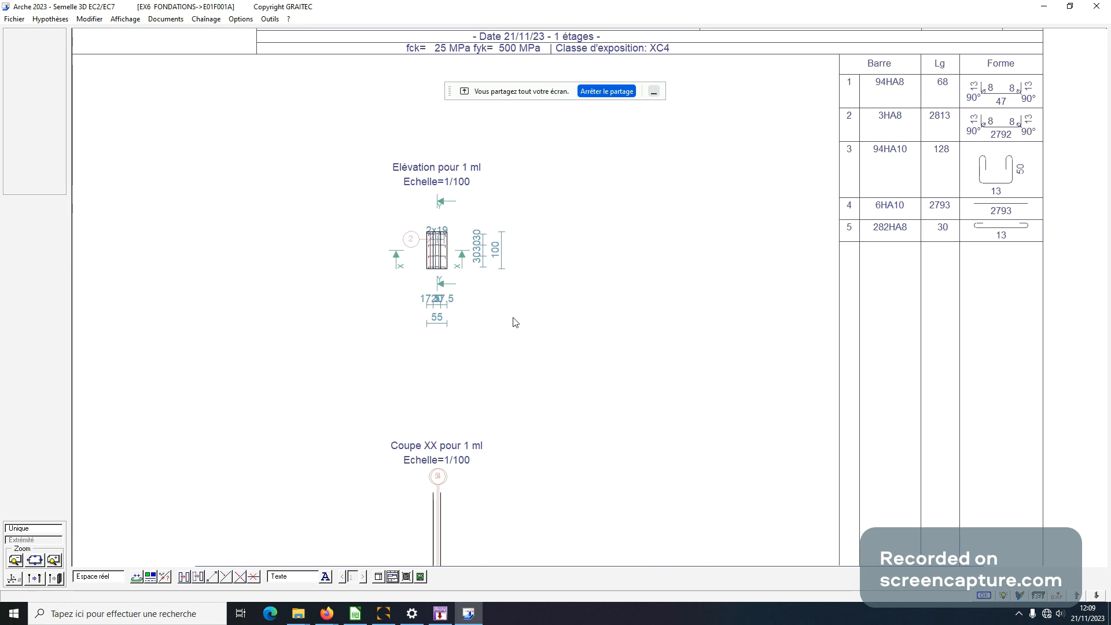
scroll(515, 317, "down", 1)
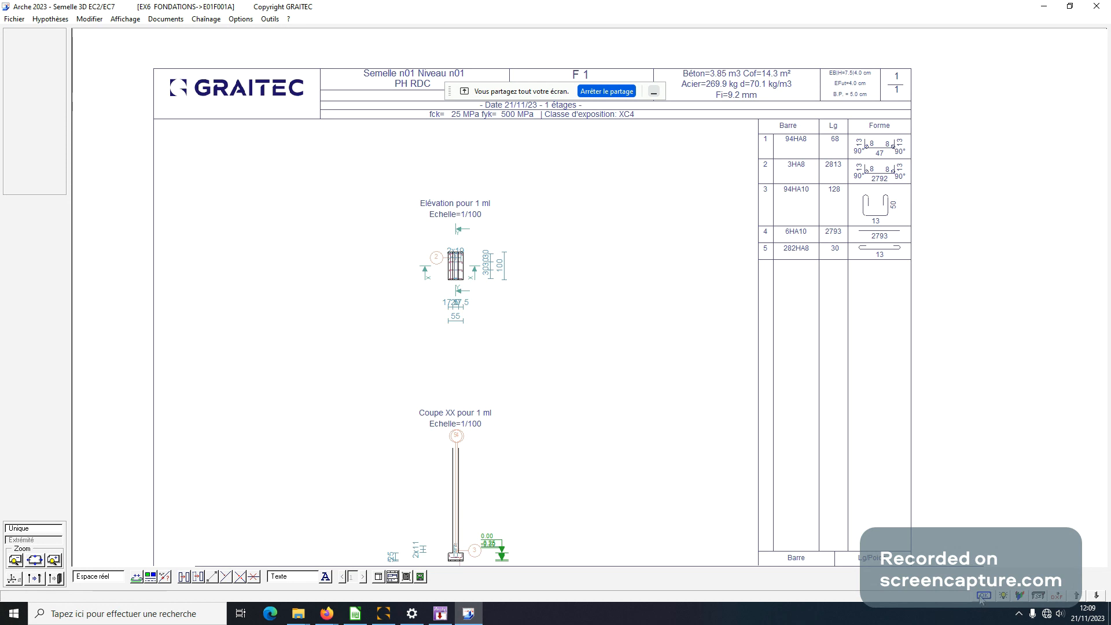
Rerun the footing calculation from the drawing view, consult its error report and close it
left_click(534, 349)
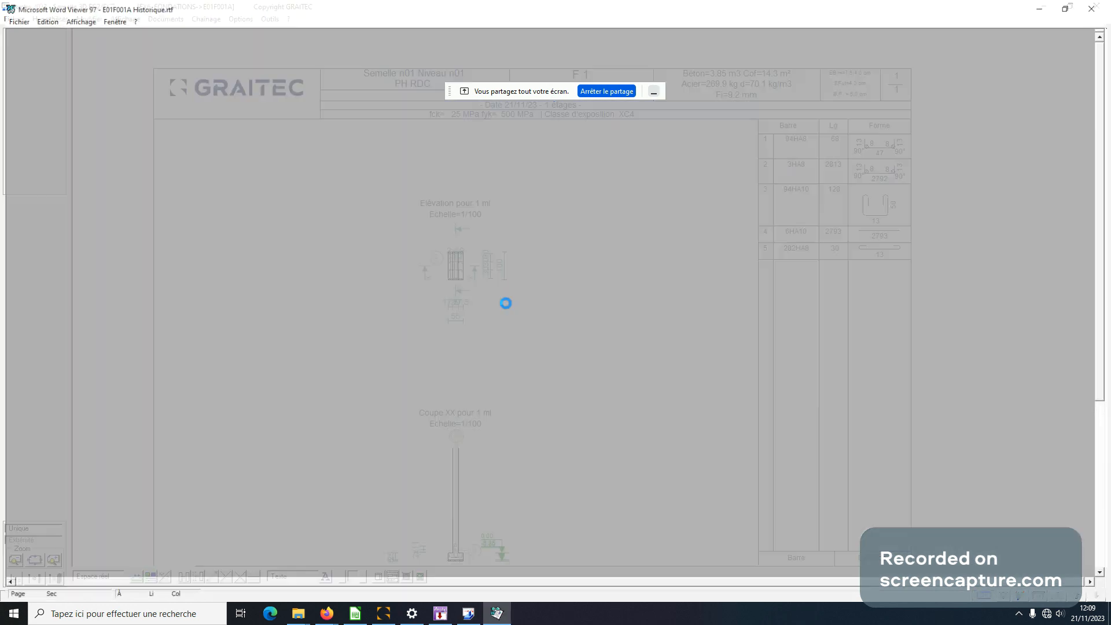
left_click(1097, 7)
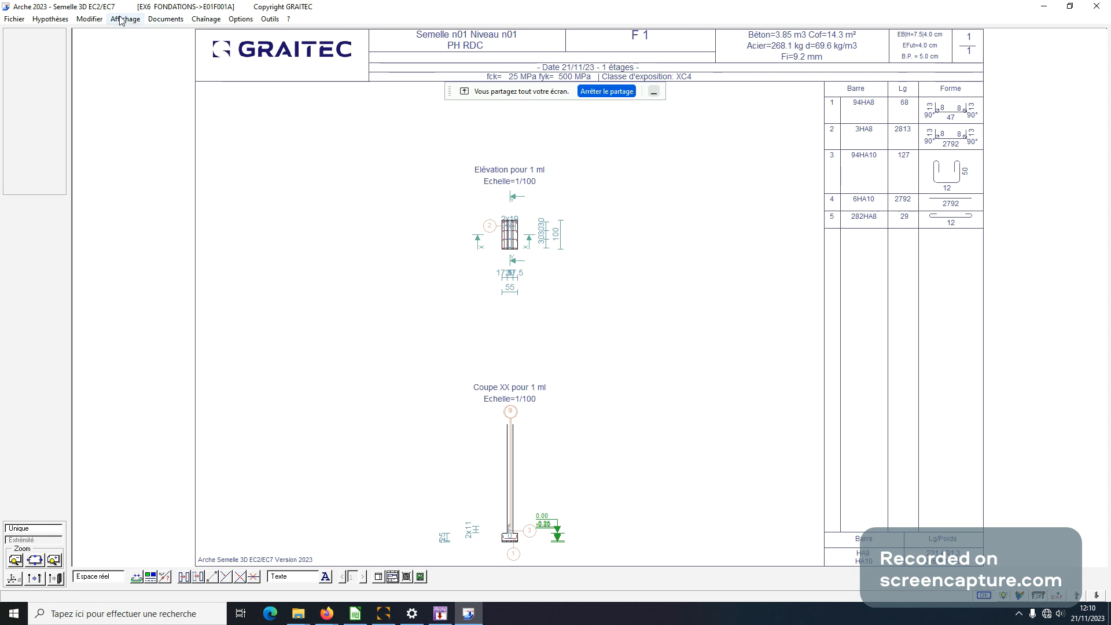
Set the footing width A to 60 m in the strip footing geometry
left_click(86, 19)
mouse_move(49, 17)
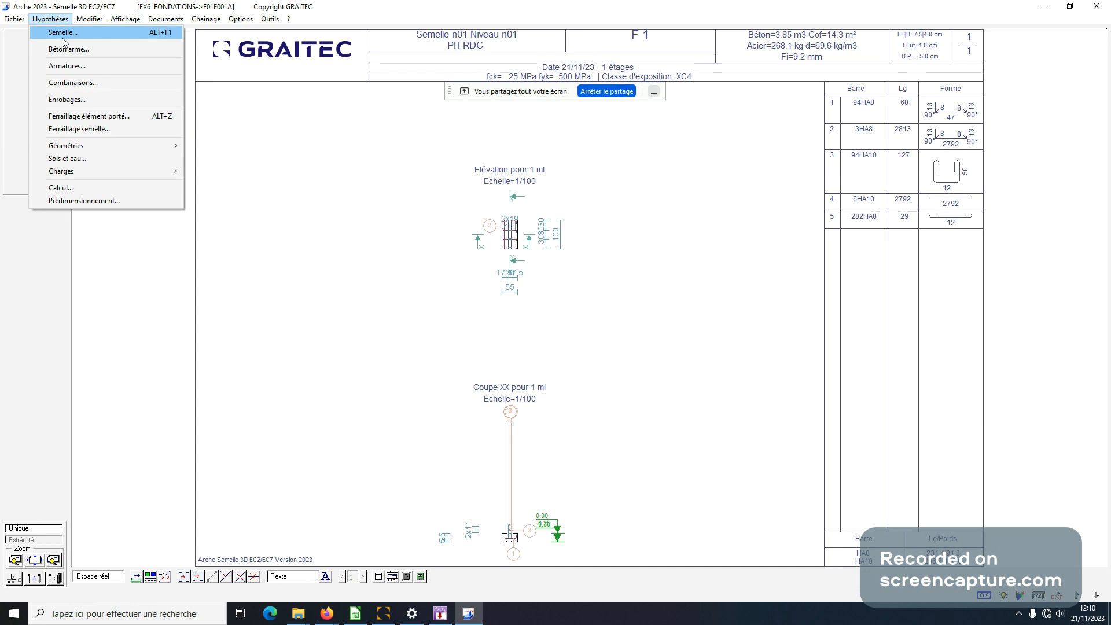
mouse_move(72, 150)
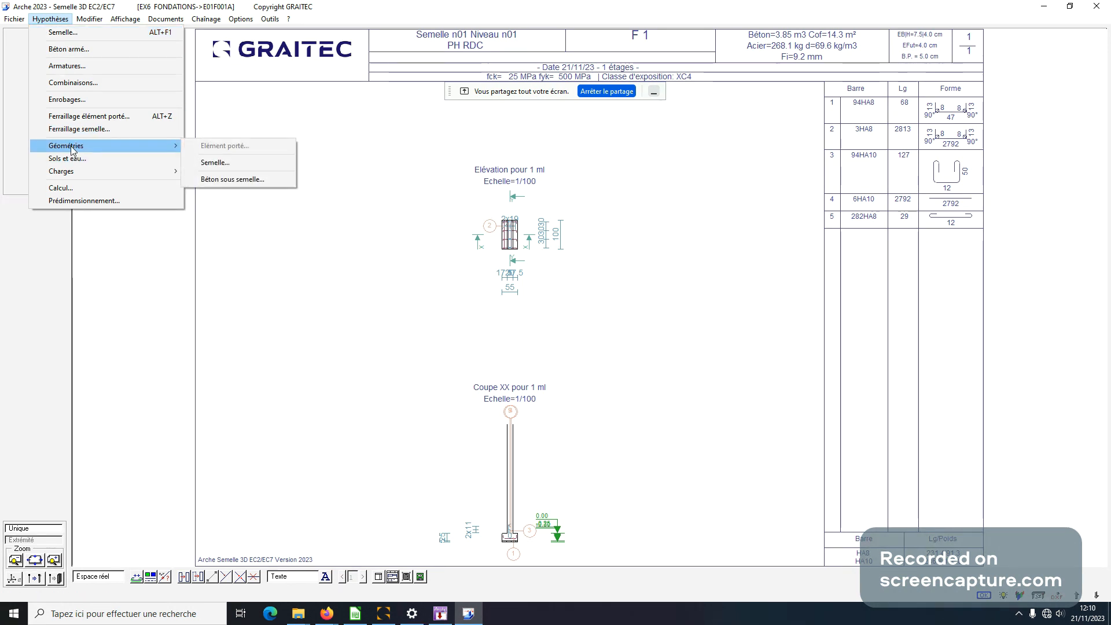
left_click(214, 162)
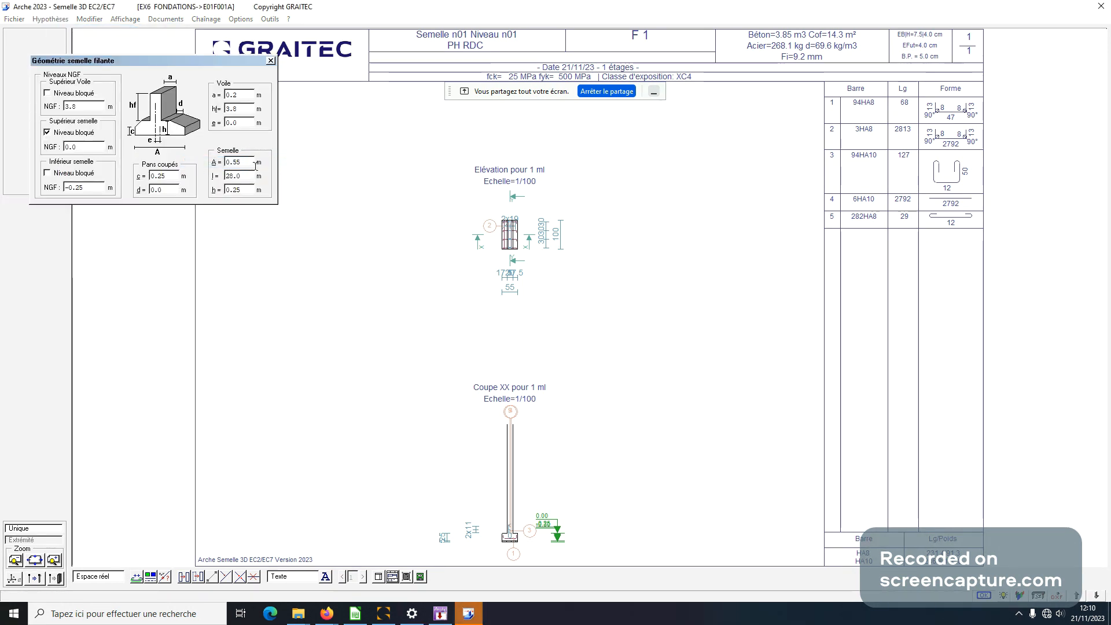
double_click(251, 161)
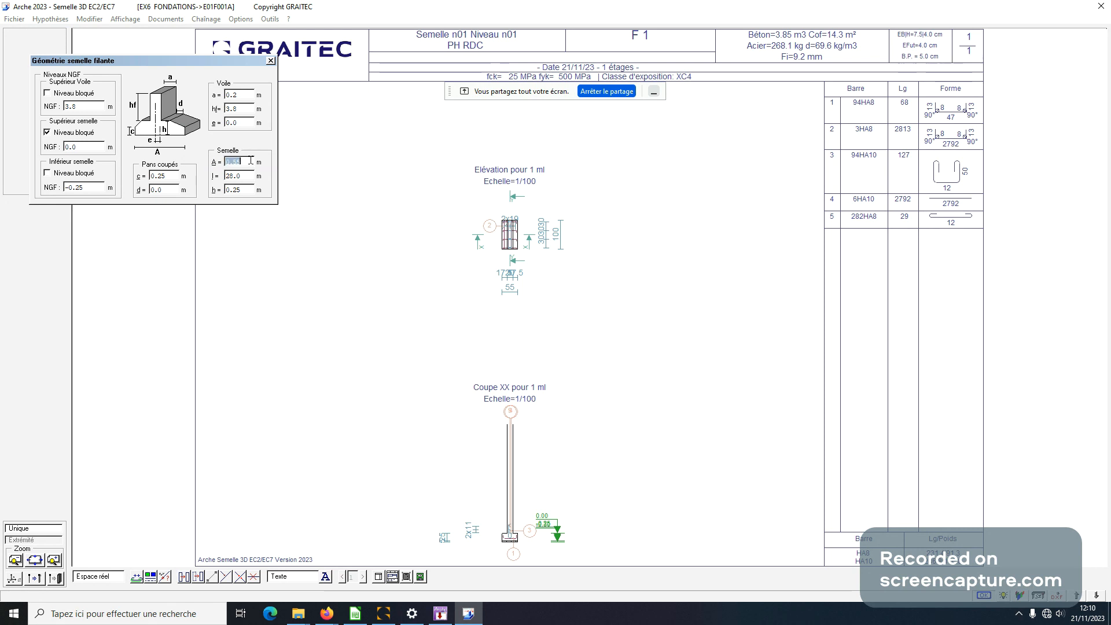
type("060")
key("Return")
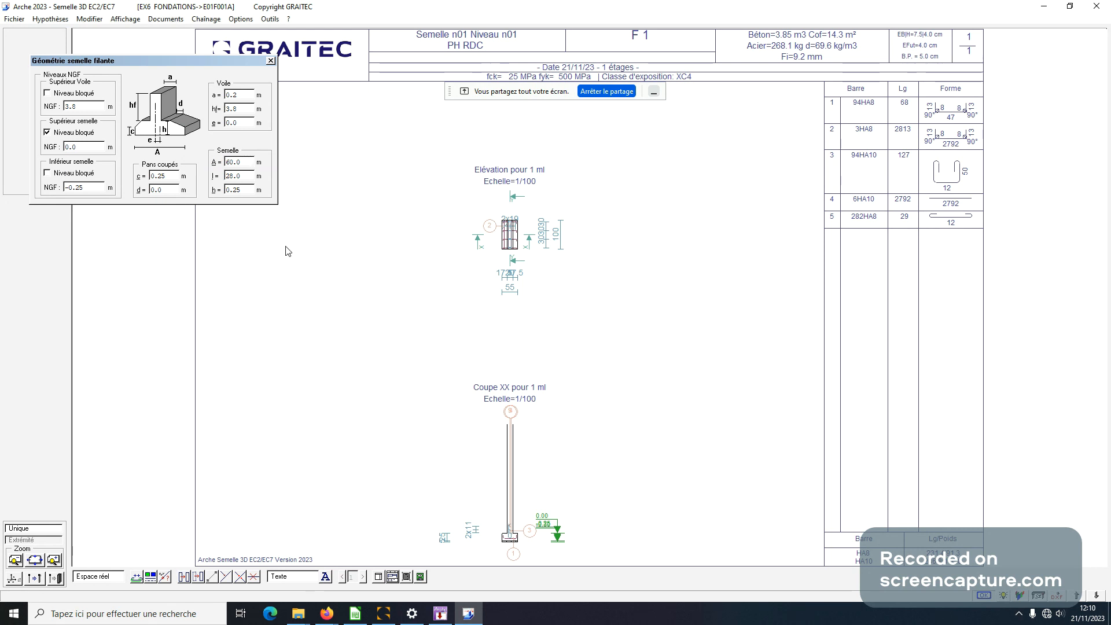
left_click(271, 62)
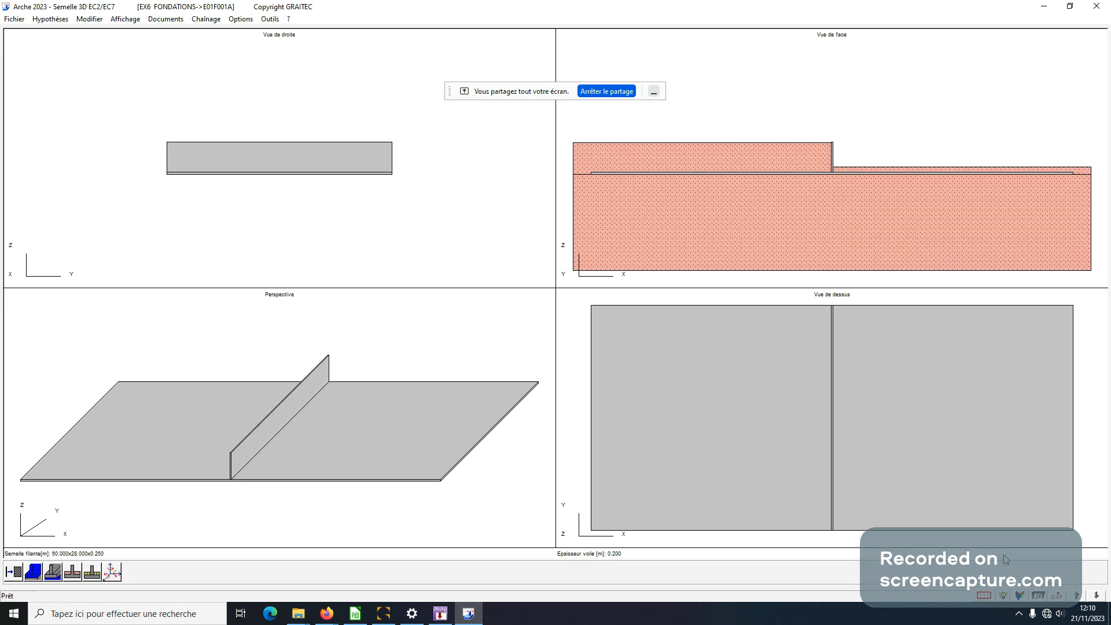
Recalculate the footing with the new width, consult the error report and close it
left_click(985, 597)
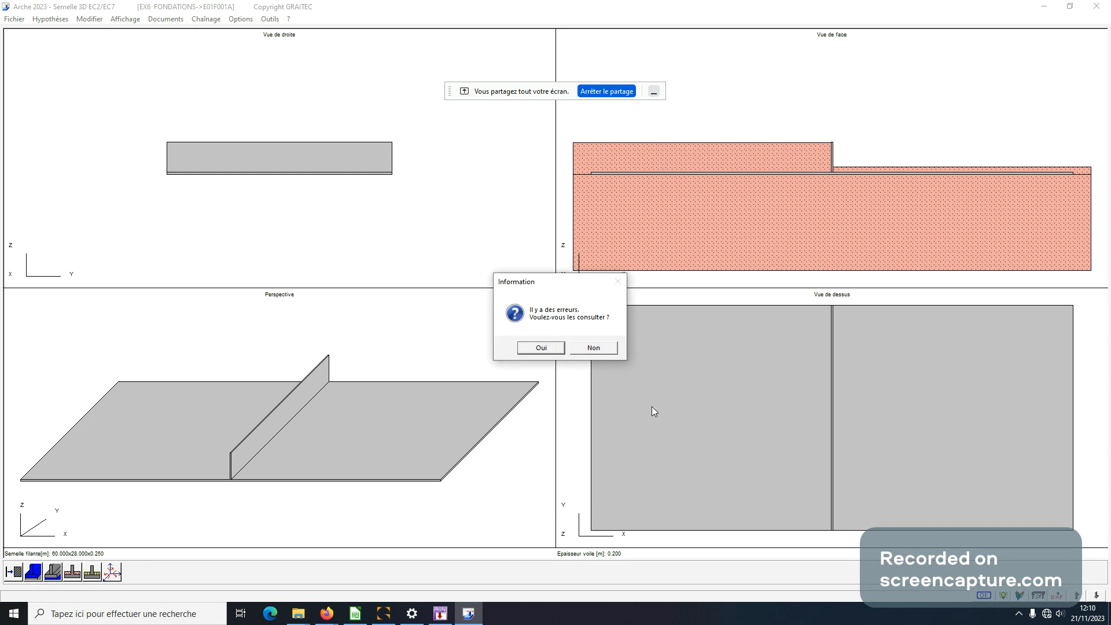
left_click(541, 348)
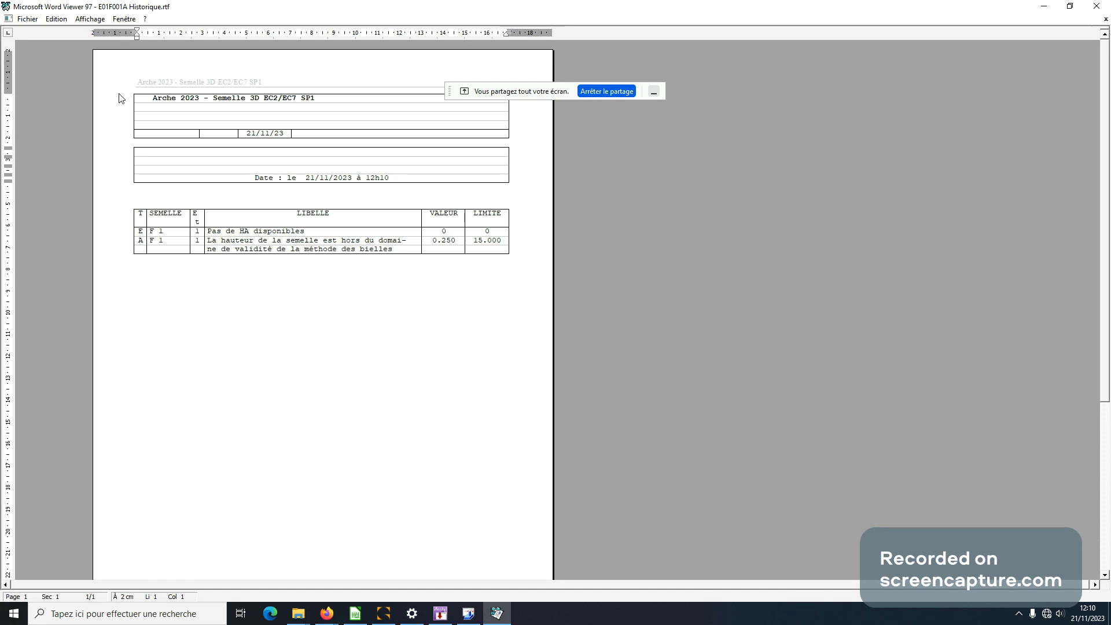
left_click(1098, 8)
Set the footing height h to 0.3 m in the strip footing geometry
left_click(54, 22)
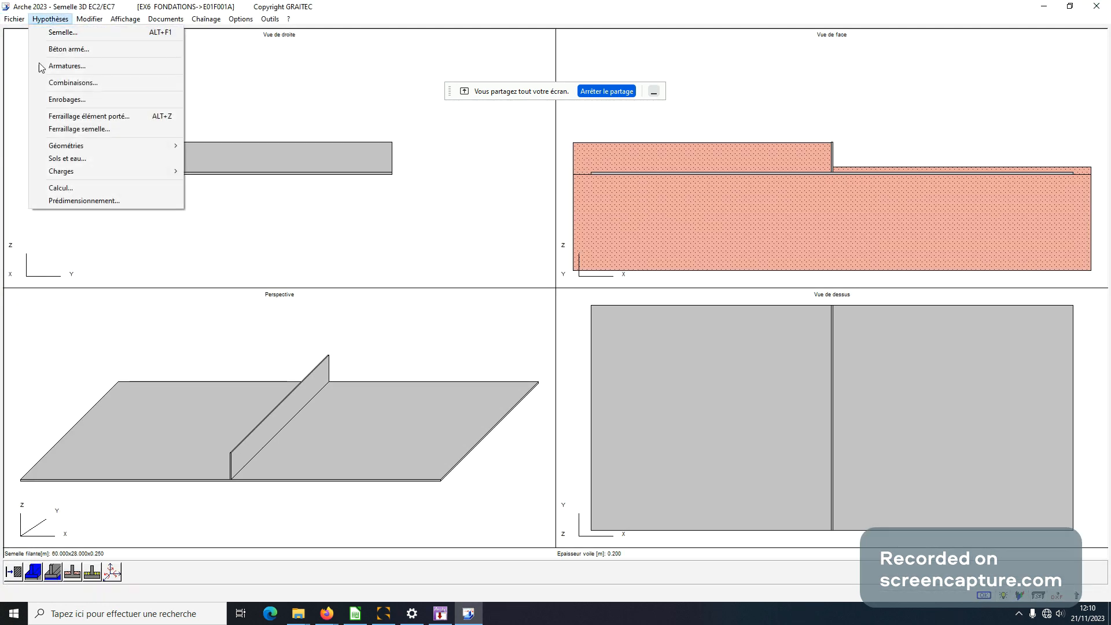
mouse_move(96, 146)
left_click(213, 163)
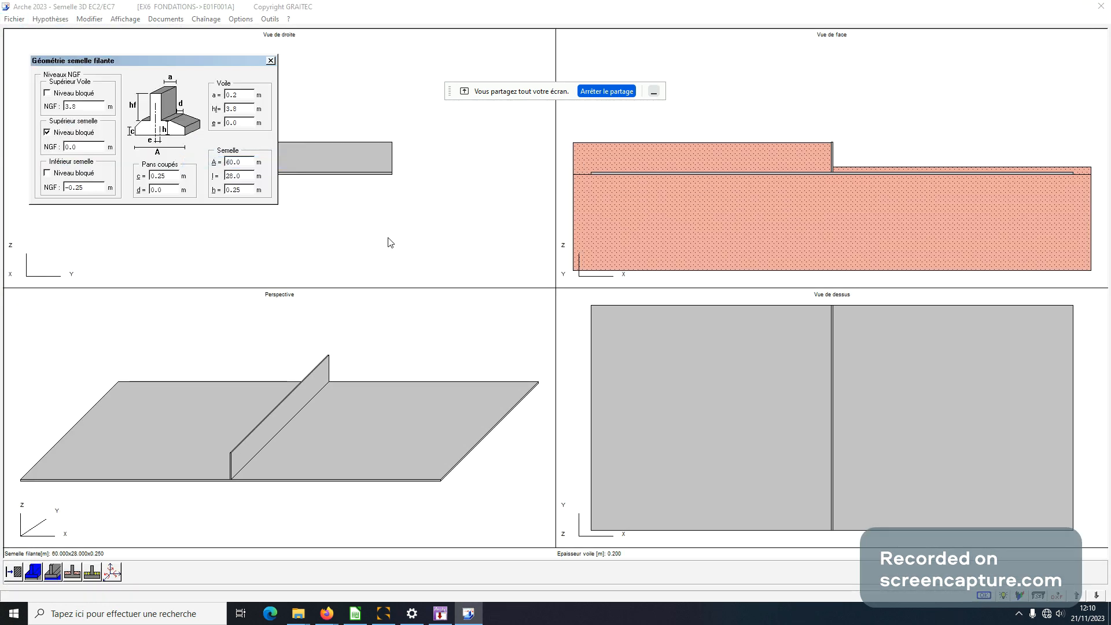
double_click(250, 189)
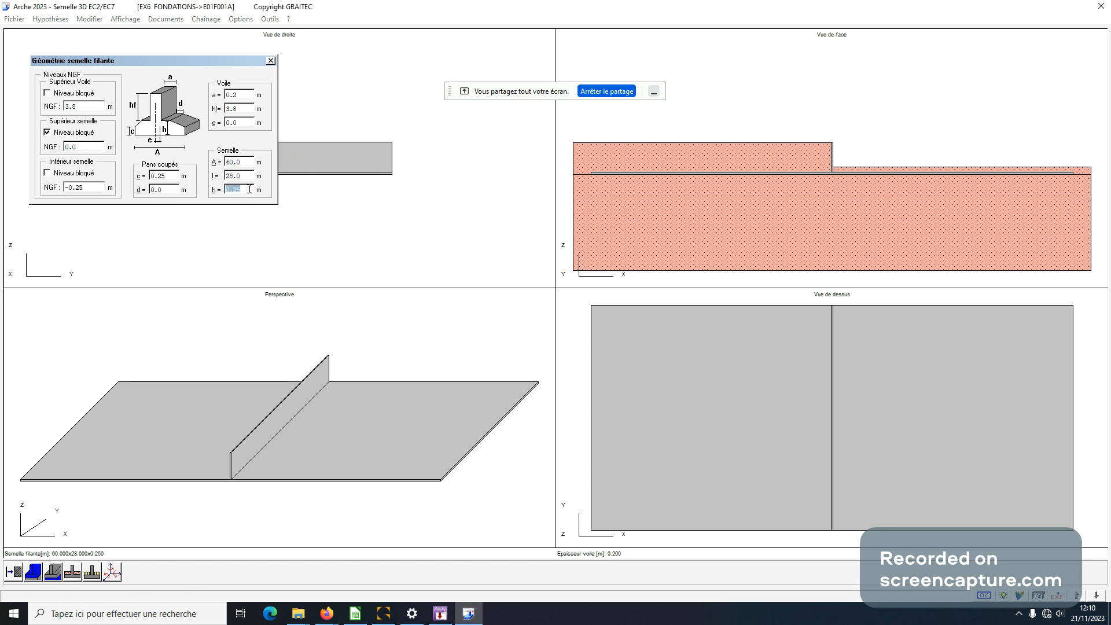
type("0.3")
key("Return")
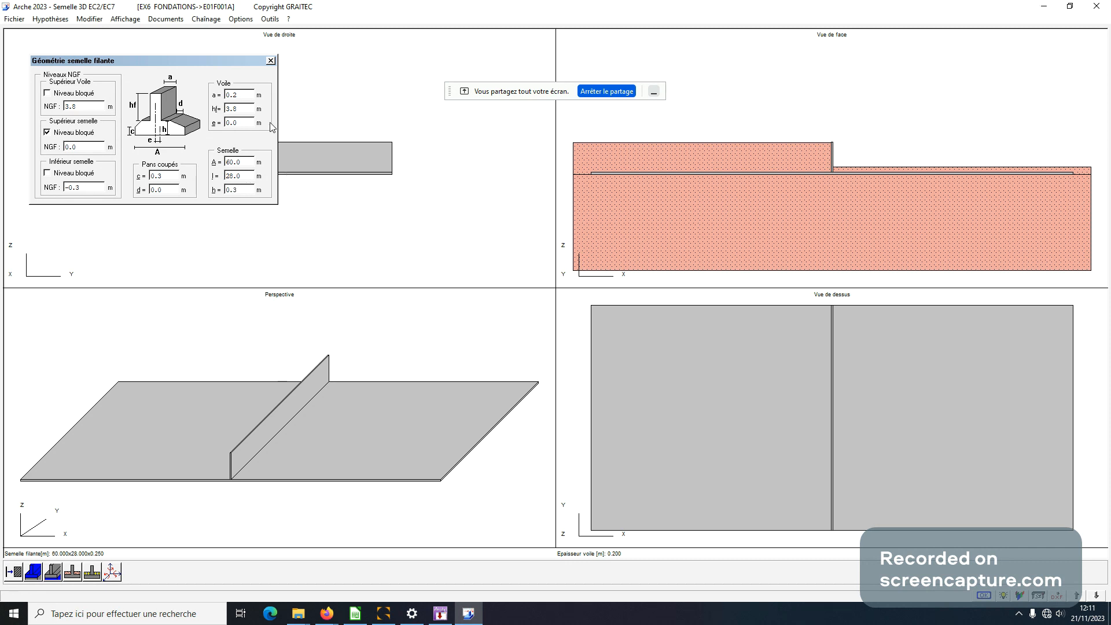
left_click(270, 61)
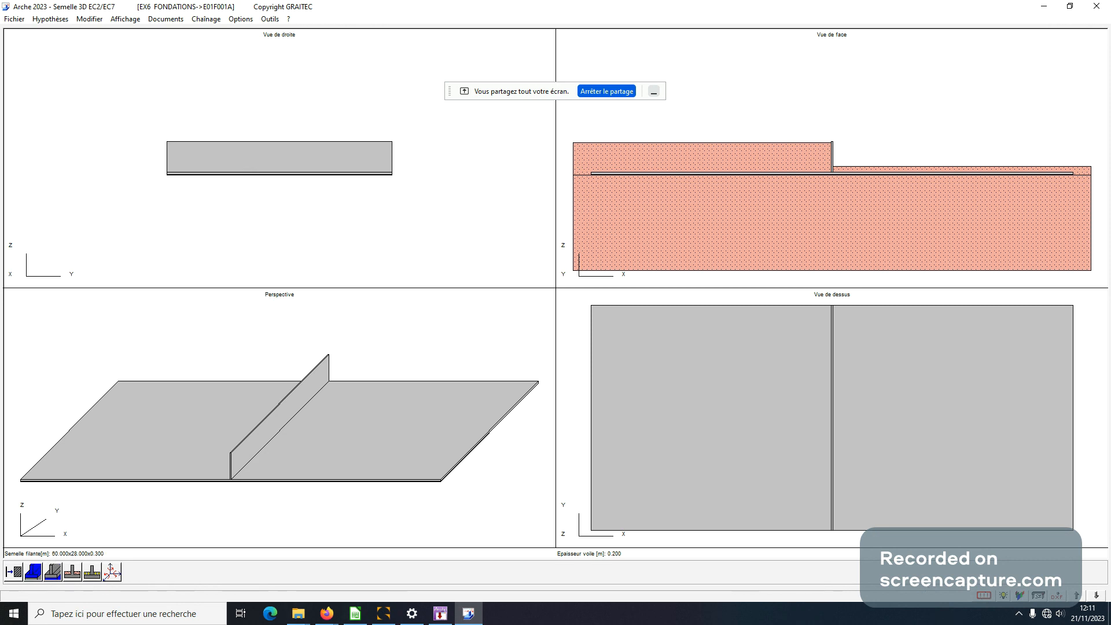
Recalculate the footing with the new height, consult the error report and close it
left_click(991, 598)
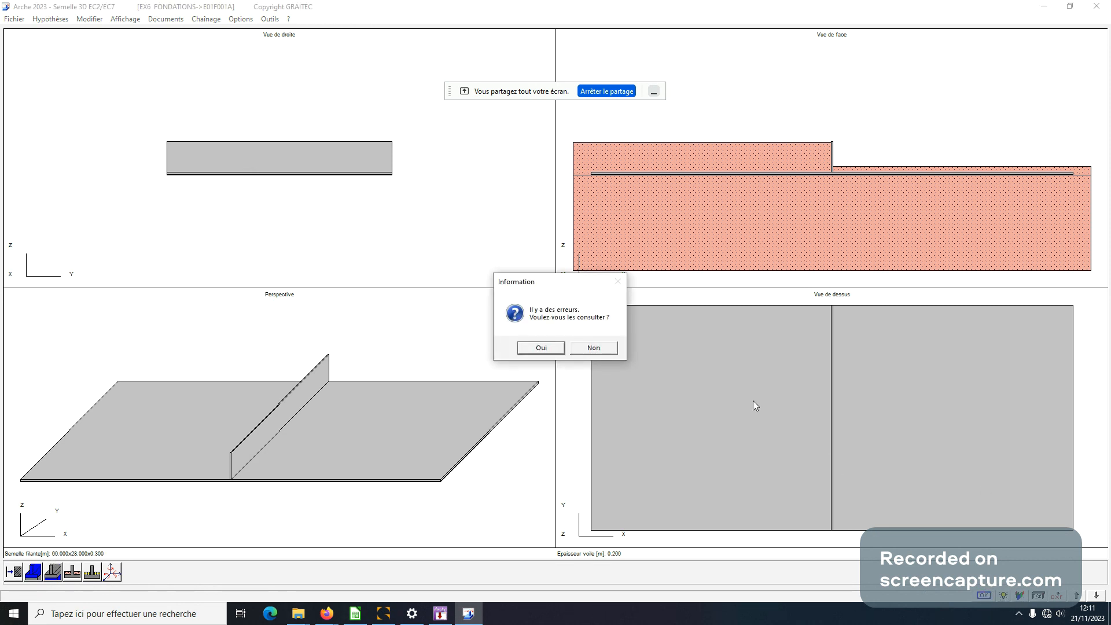
left_click(530, 349)
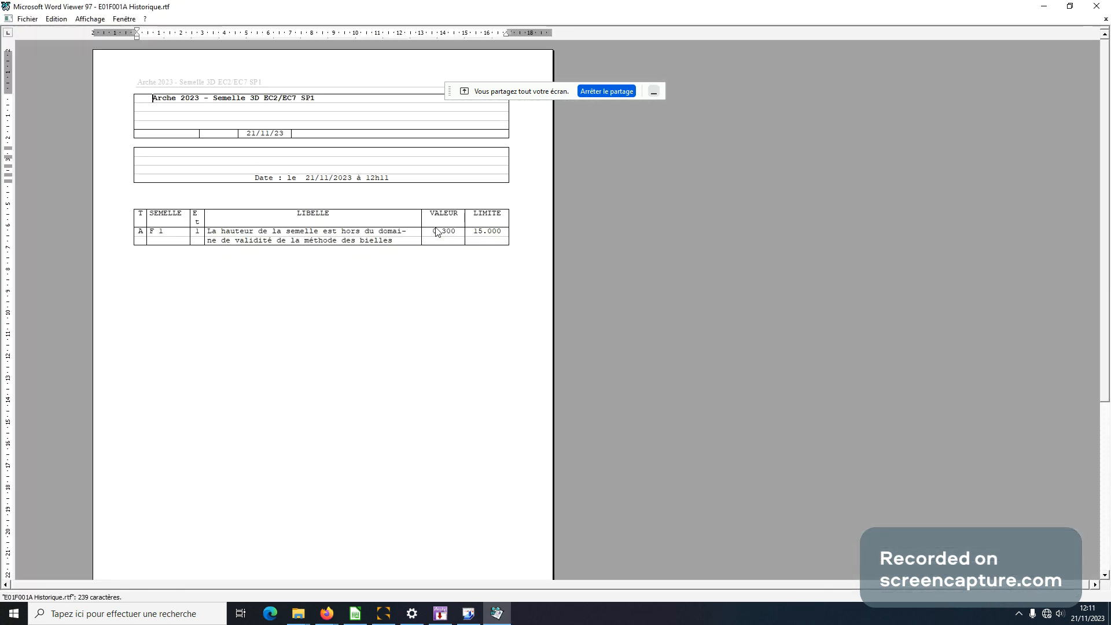
left_click(1097, 8)
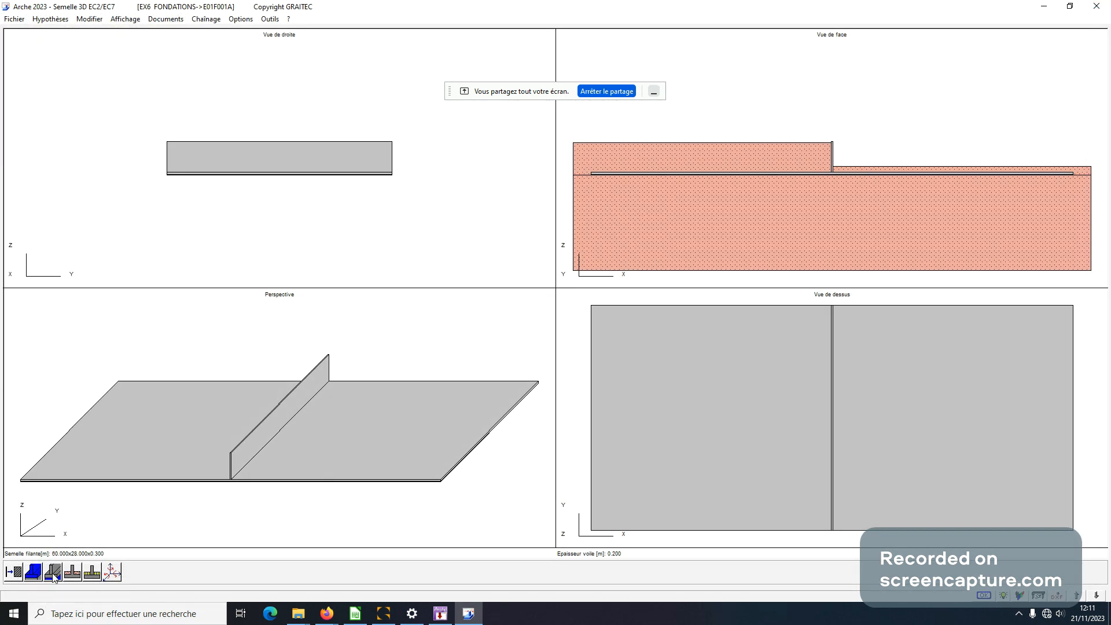
Resize the footing to 0.70 m wide and 0.25 m high, leaving the blinding concrete settings as they are
left_click(33, 573)
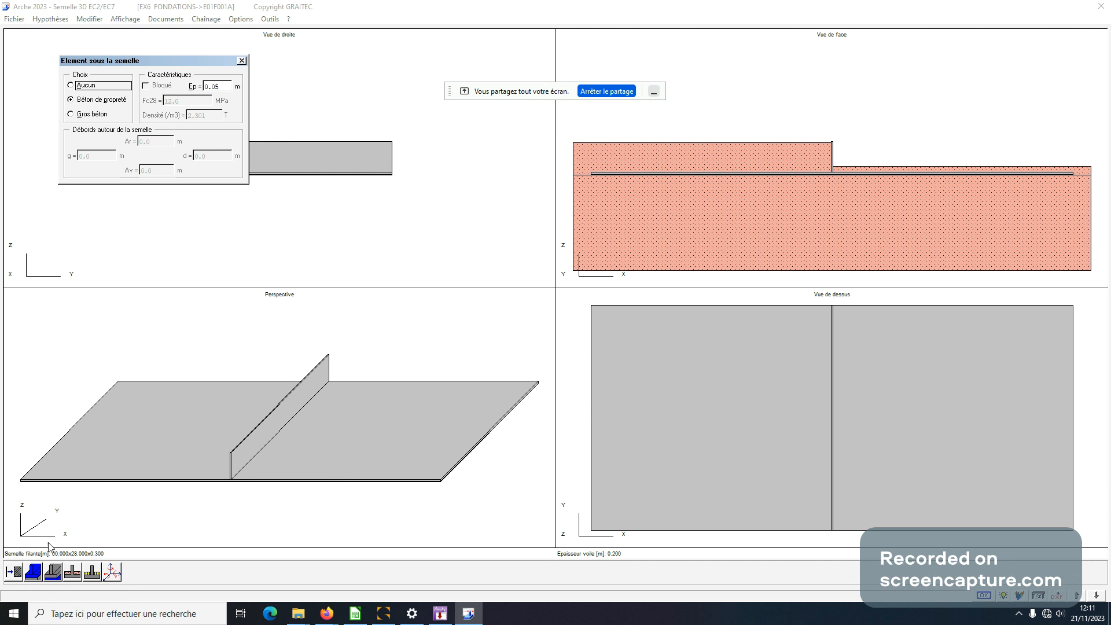
left_click(242, 61)
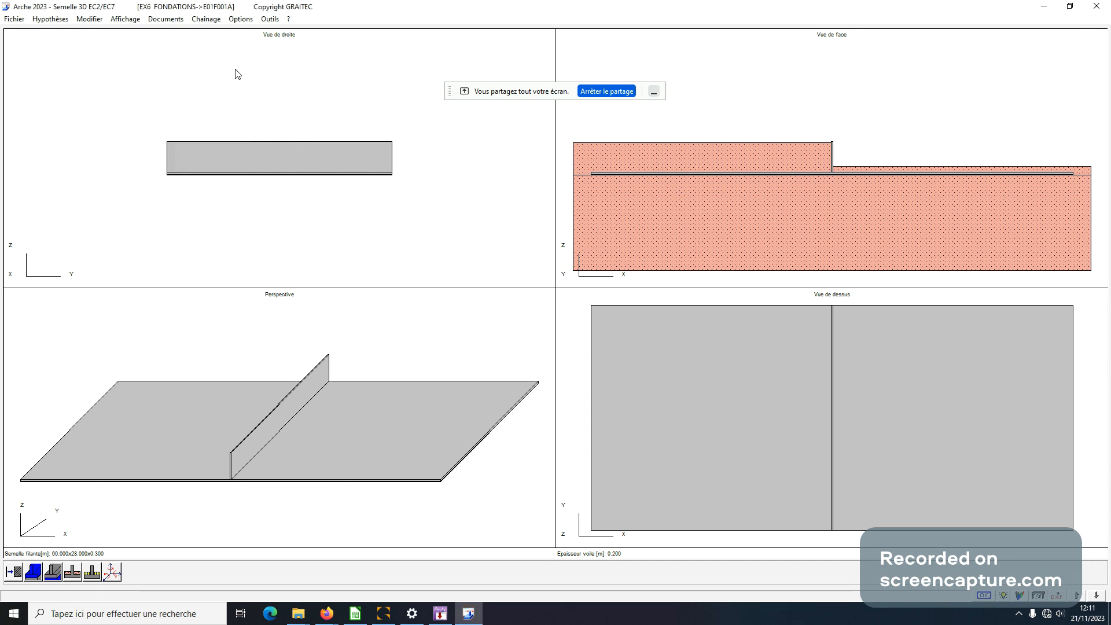
left_click(22, 578)
Set the footing height h to 0.2 m in the strip footing geometry and recalculate the footing
left_click(60, 19)
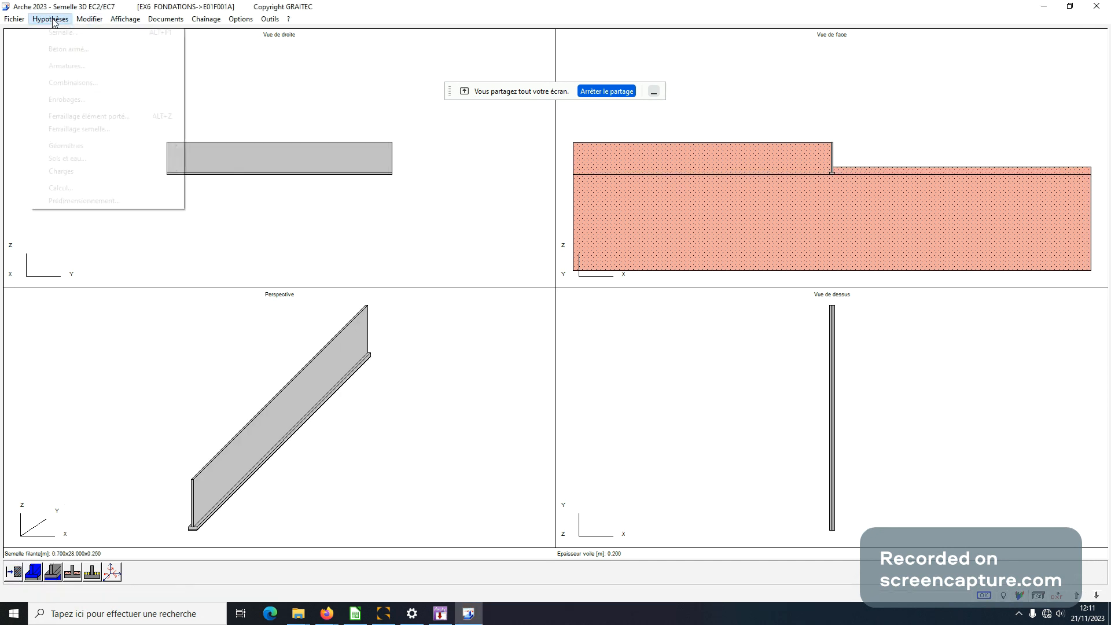
mouse_move(90, 152)
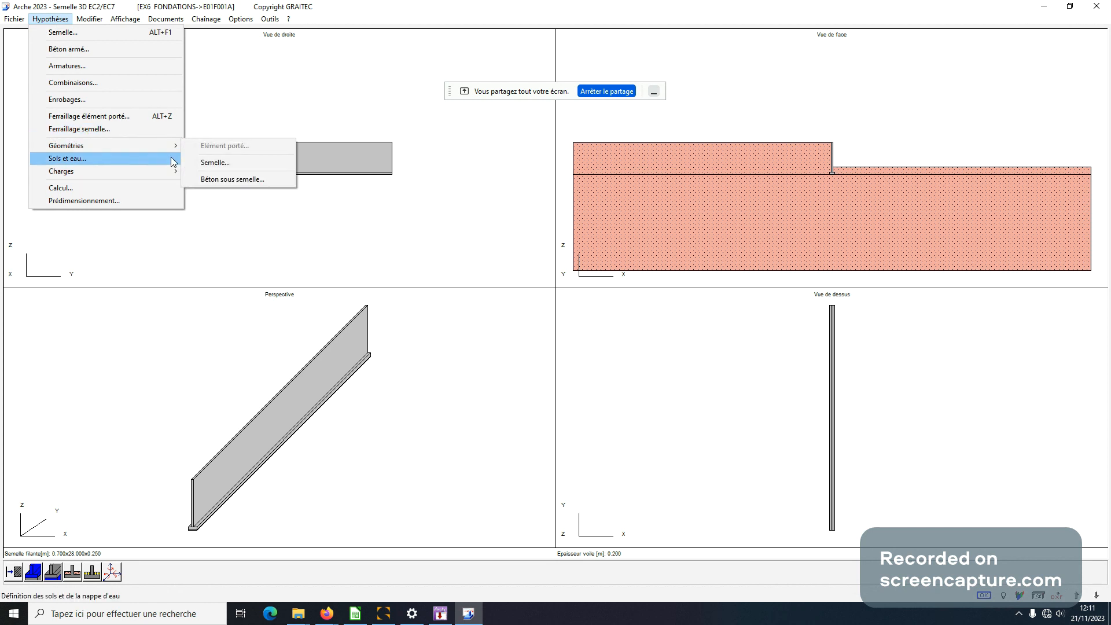
left_click(191, 161)
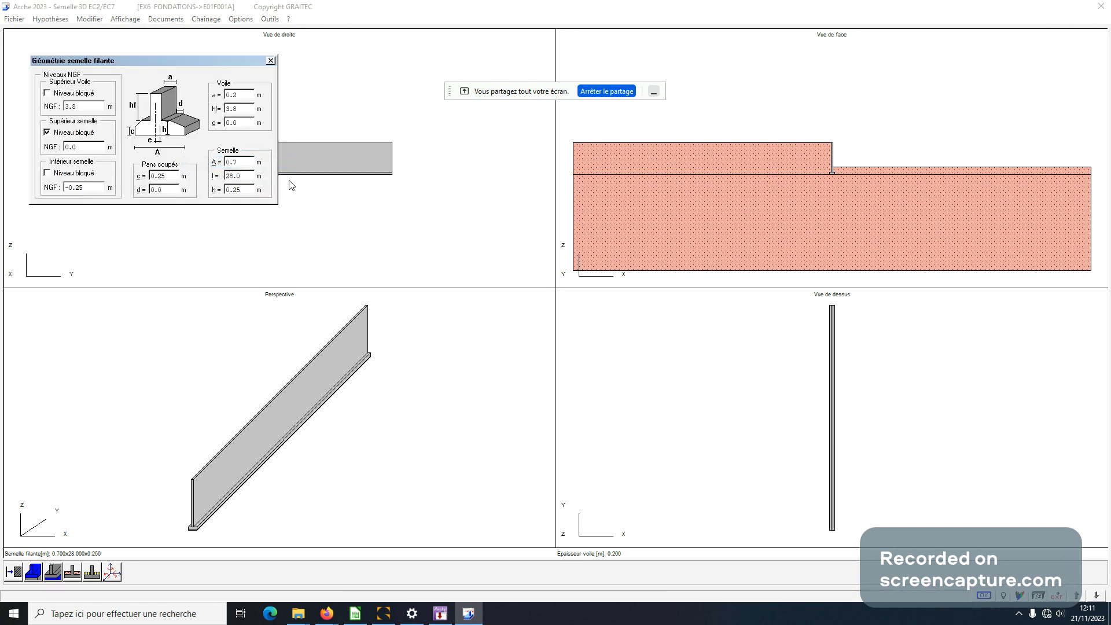
double_click(245, 191)
type("0")
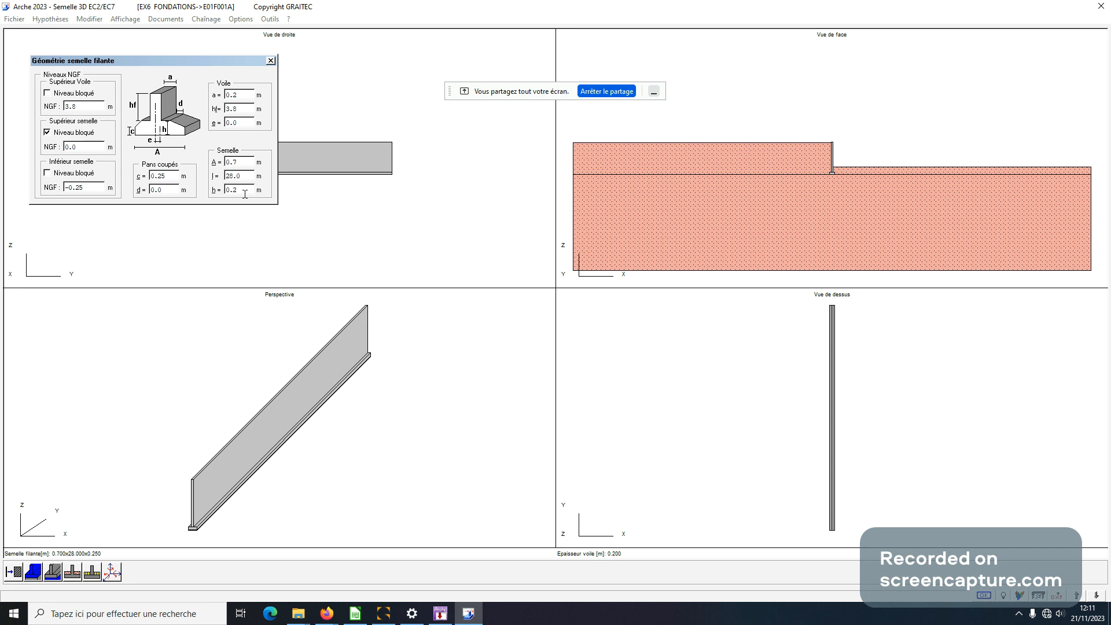
type(".2")
left_click(270, 60)
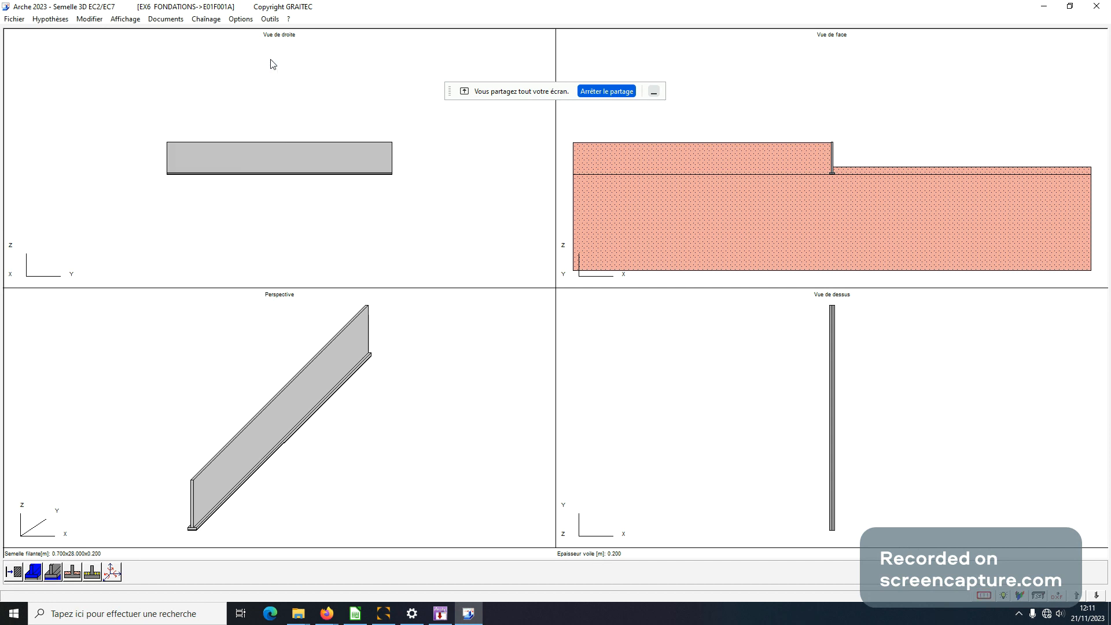
left_click(987, 595)
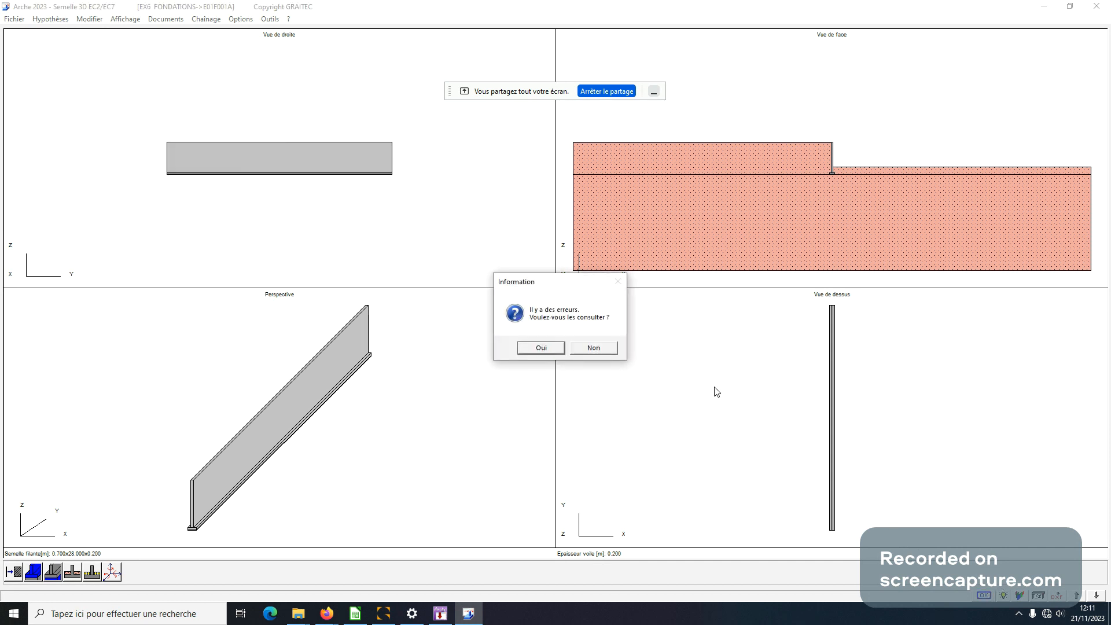
Consult the error report for the recalculated footing and close it
left_click(541, 348)
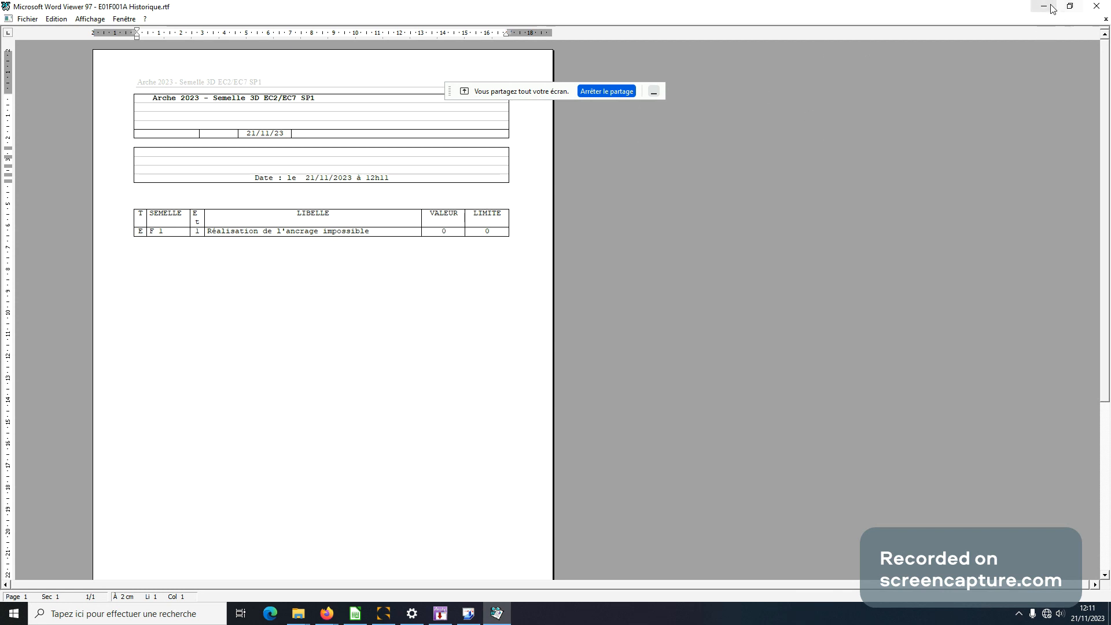
left_click(1098, 7)
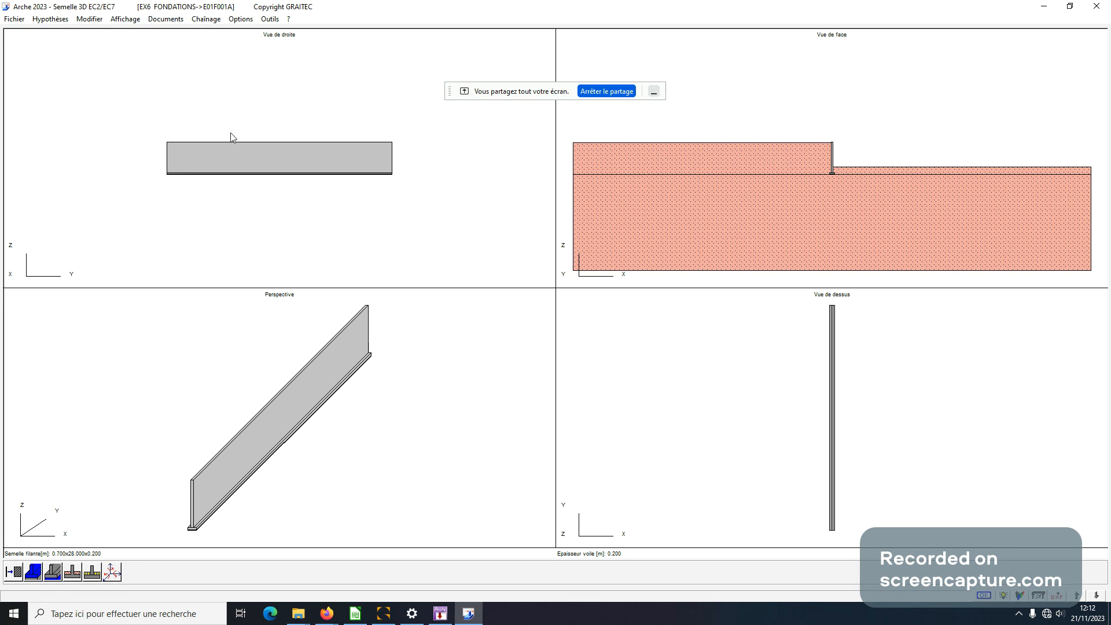
Set the strip footing geometry to a width A of 0.7 m and a height h of 0.25 m
left_click(67, 20)
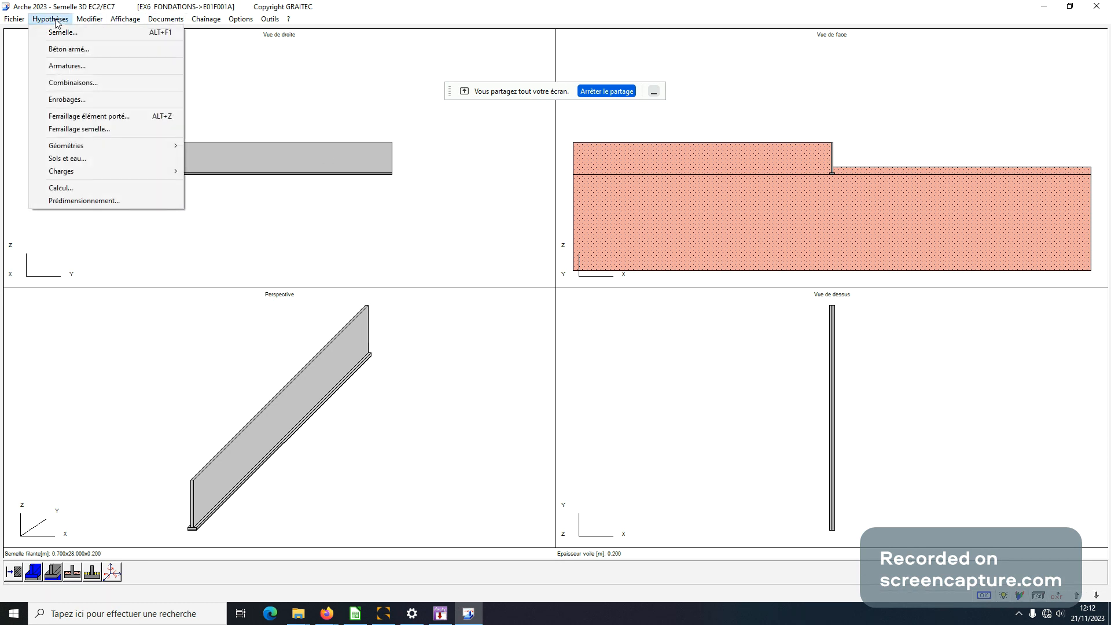
mouse_move(95, 146)
left_click(215, 163)
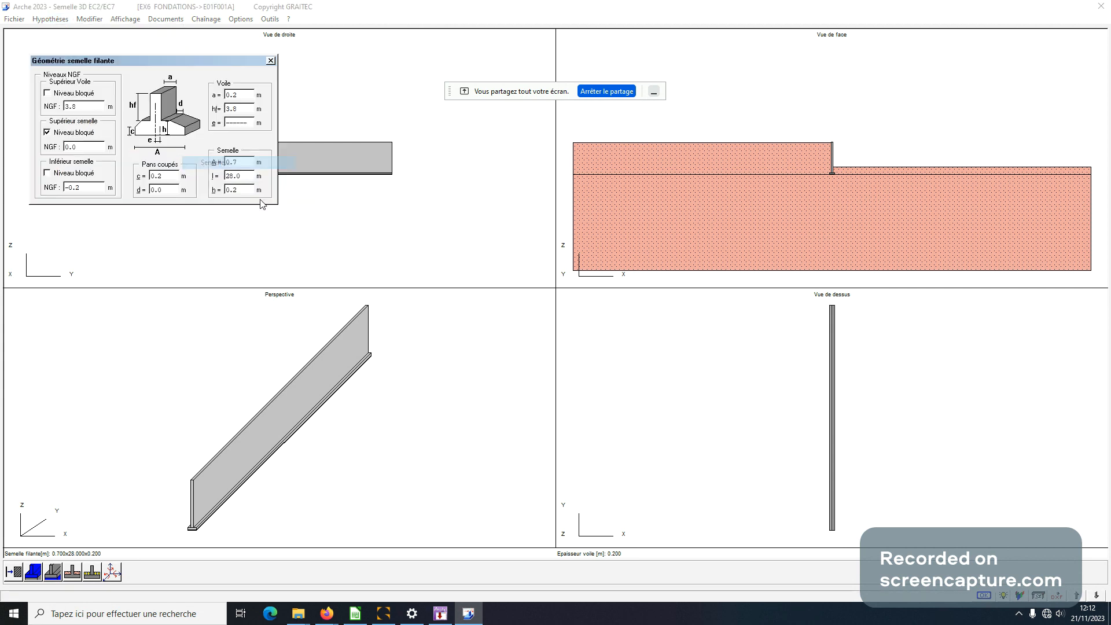
double_click(245, 161)
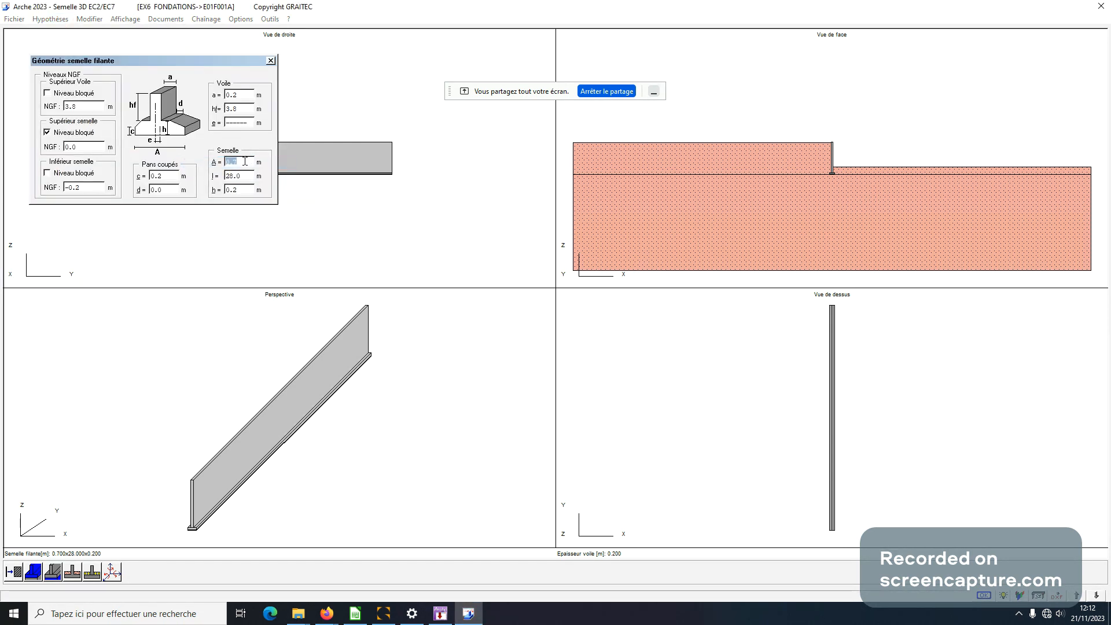
type("0.6")
double_click(243, 160)
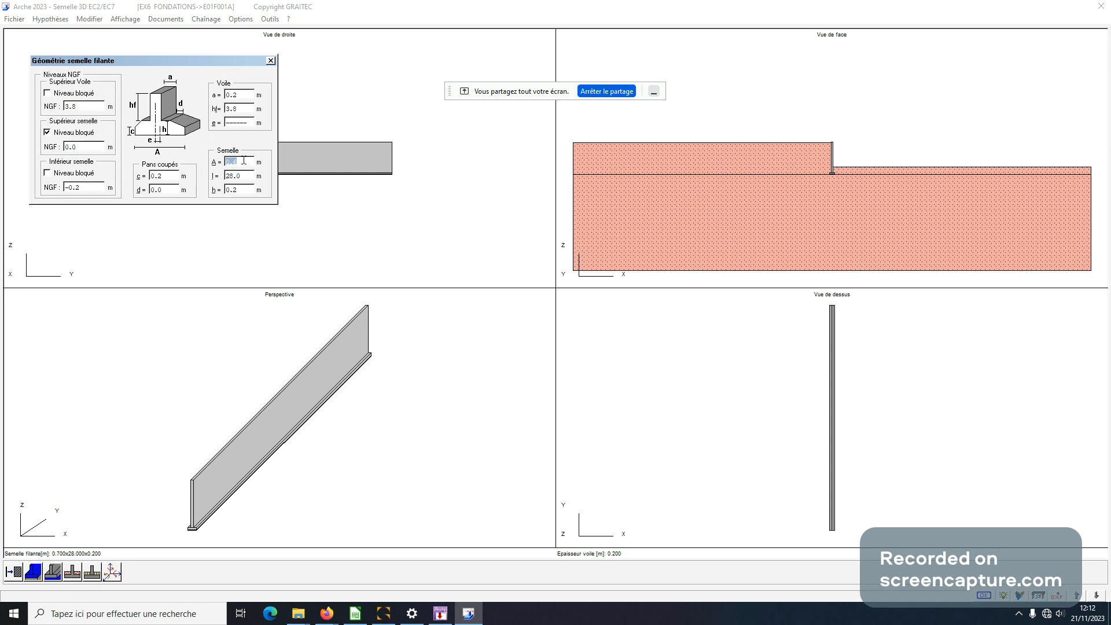
type("0.7")
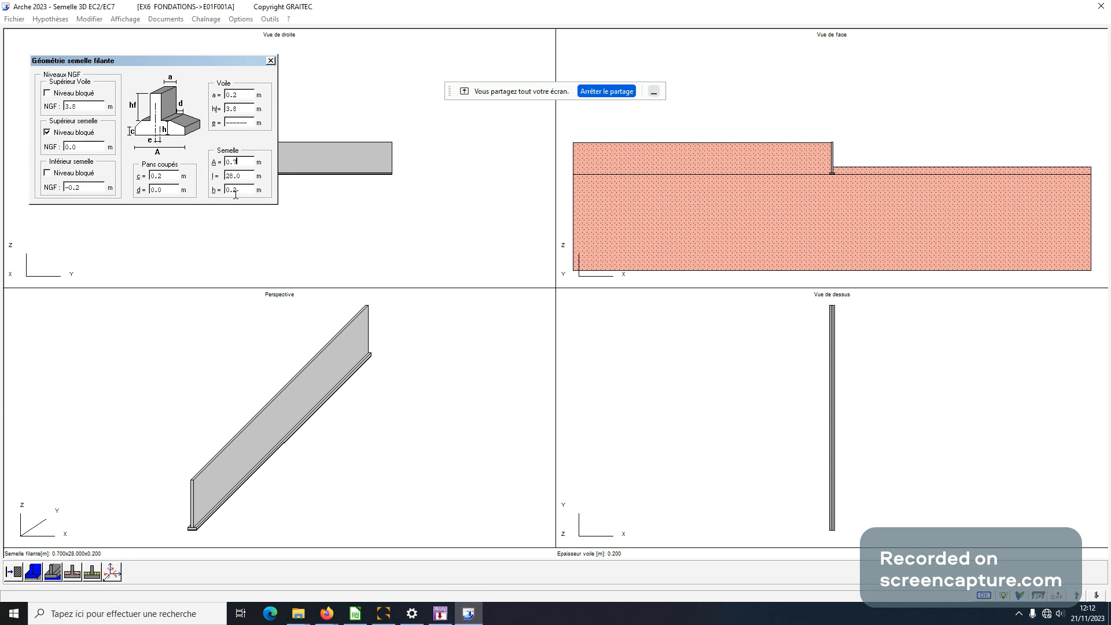
double_click(243, 190)
type("0.25")
key("Return")
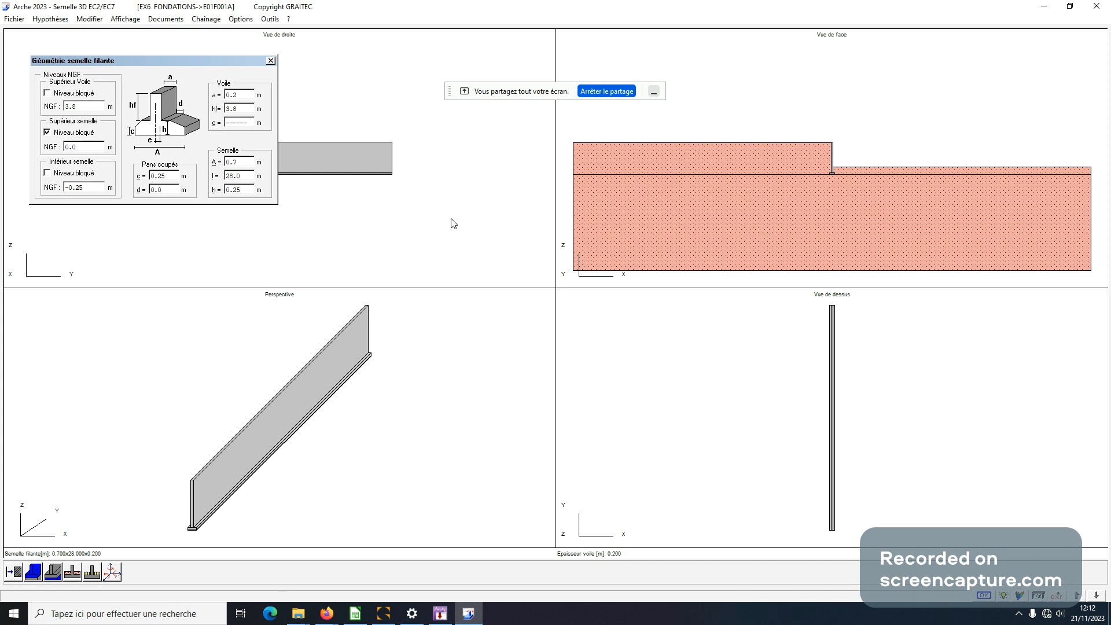
left_click(270, 61)
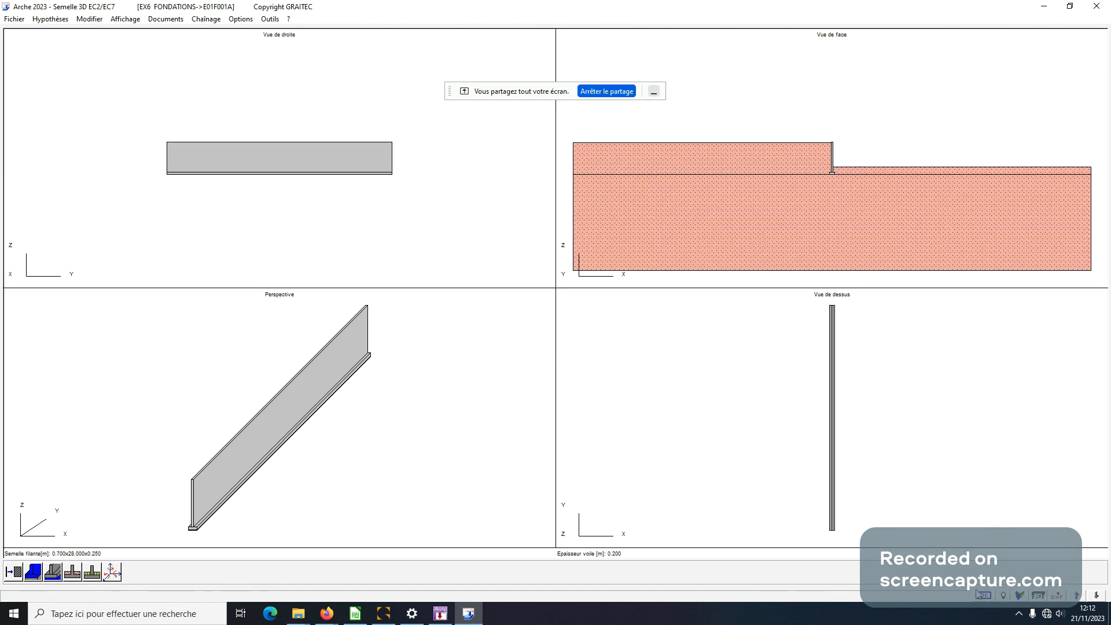
Recalculate the footing with the new geometry and display its reinforcement plan
left_click(174, 21)
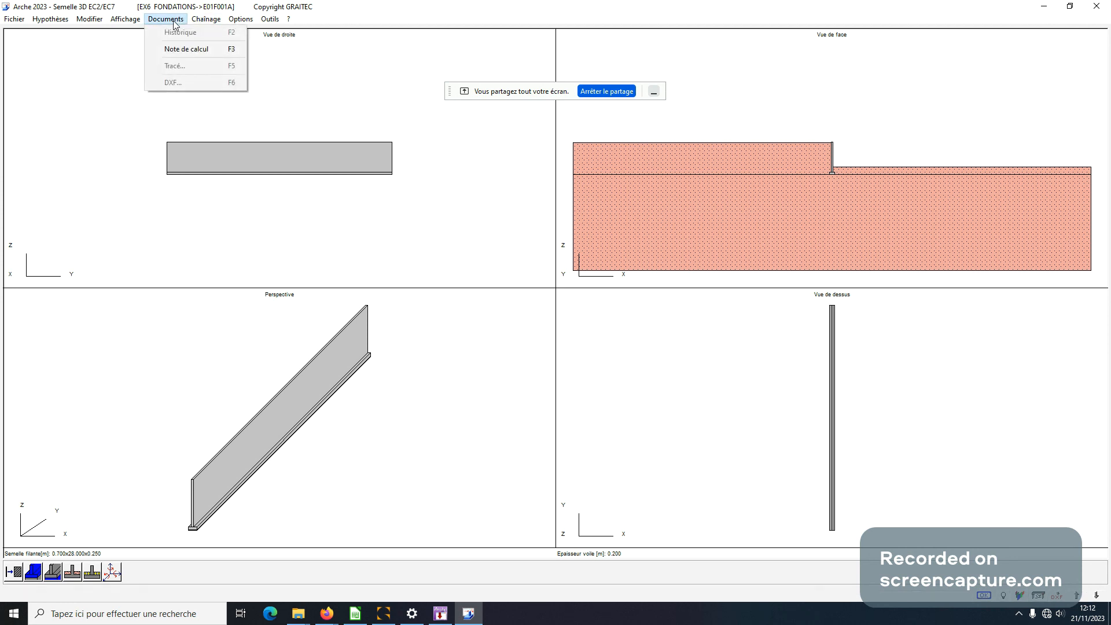
left_click(989, 600)
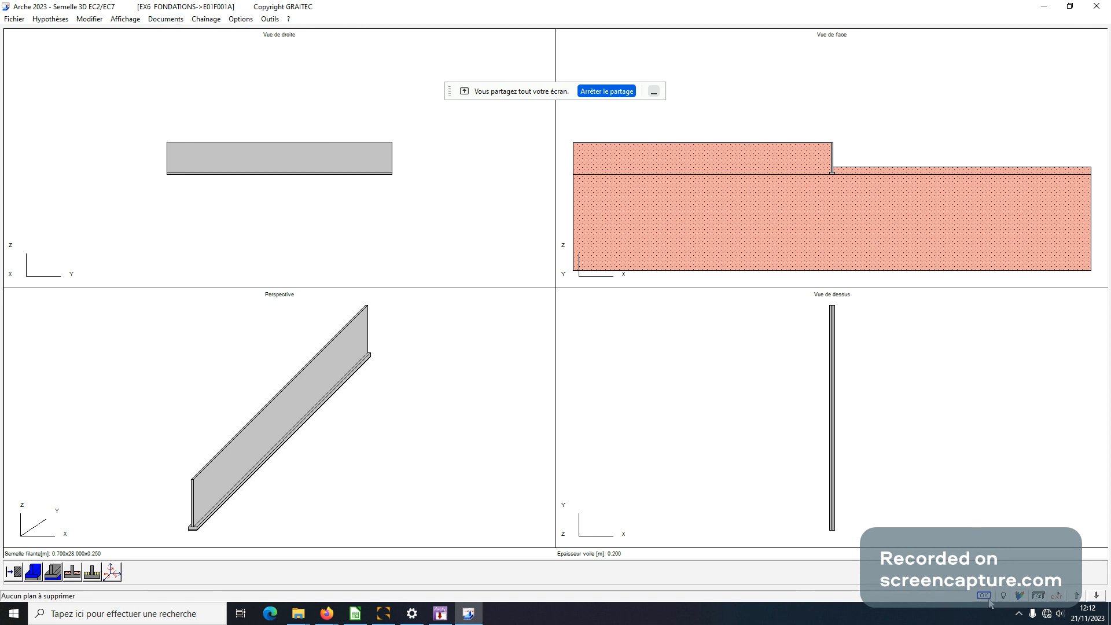
left_click(173, 21)
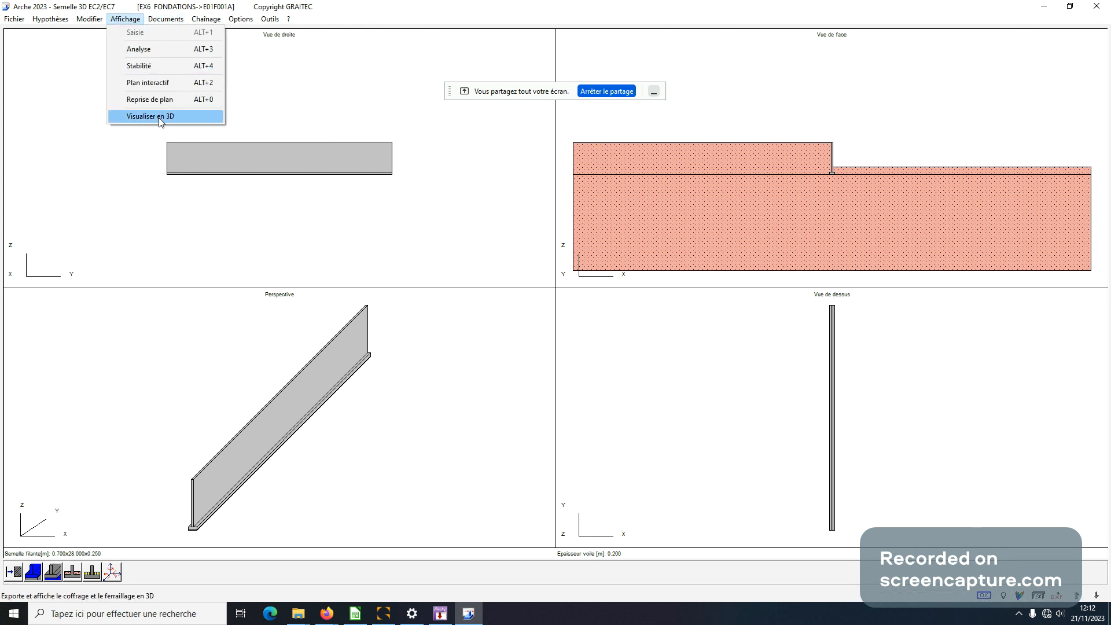
left_click(160, 99)
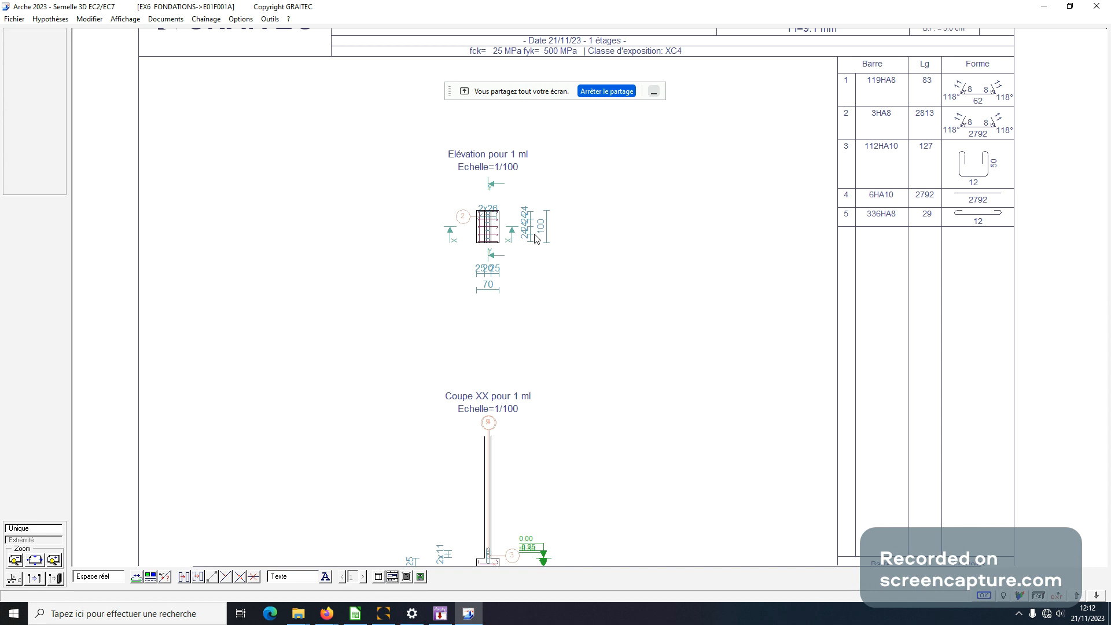
Examine the reinforcement plan, comparing the elevation, section XX of the footing and the bar schedule
scroll(535, 238, "up", 1)
scroll(535, 237, "up", 3)
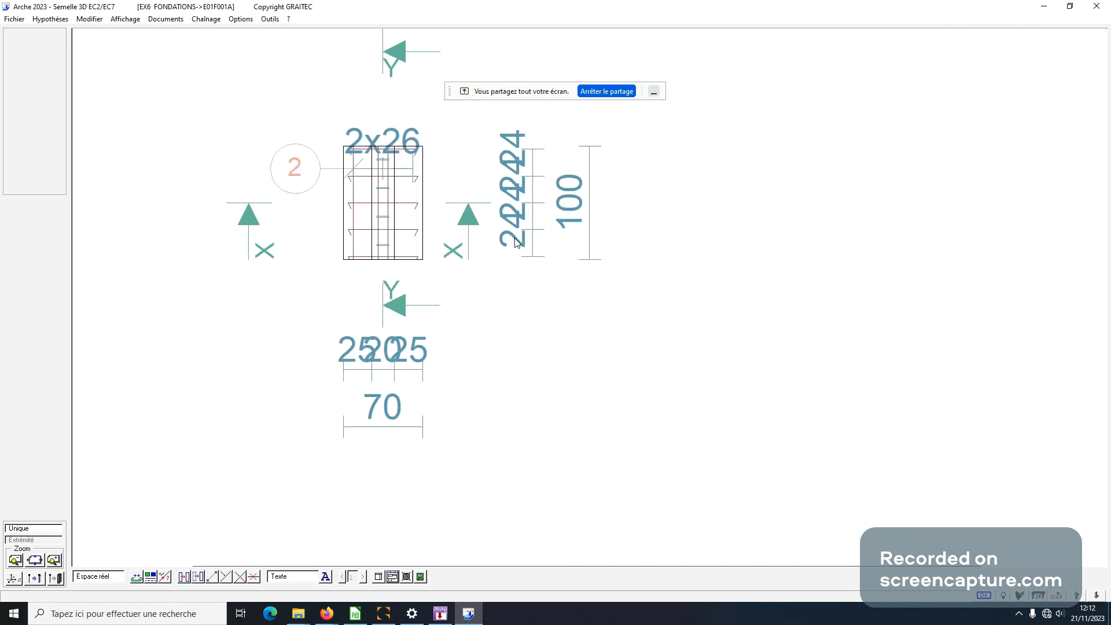
scroll(516, 241, "up", 2)
scroll(516, 241, "down", 2)
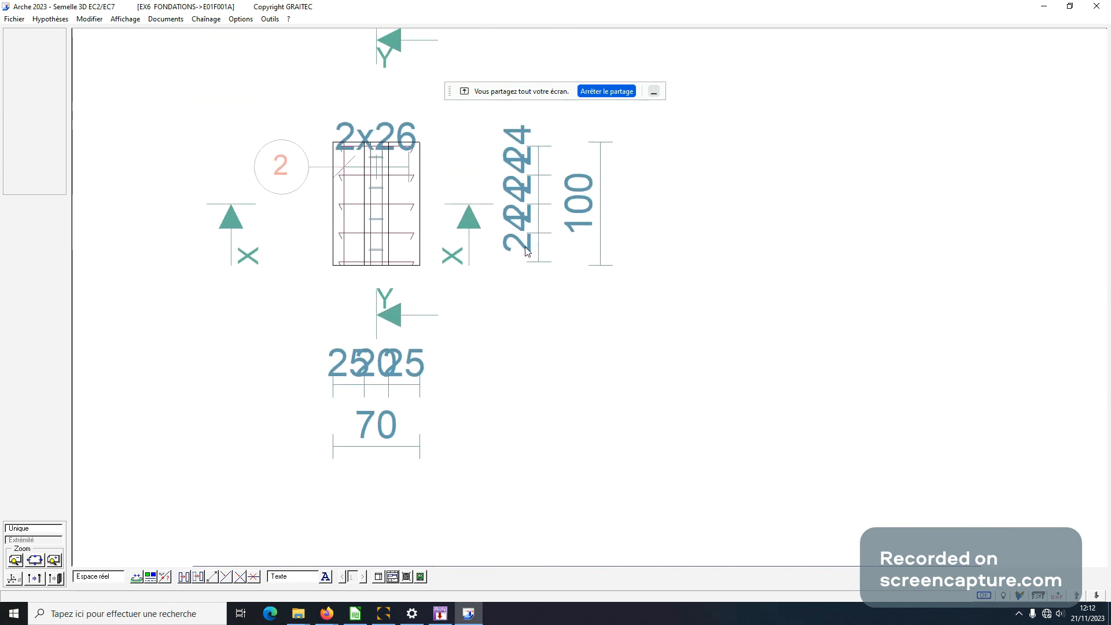
scroll(527, 251, "down", 2)
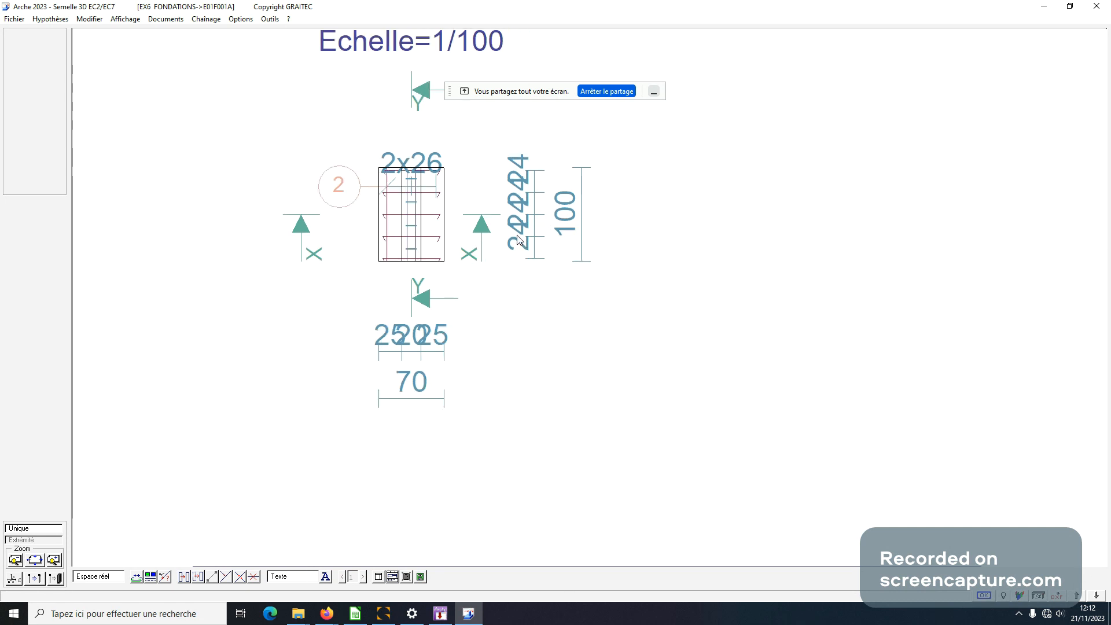
scroll(517, 243, "down", 1)
scroll(515, 249, "down", 1)
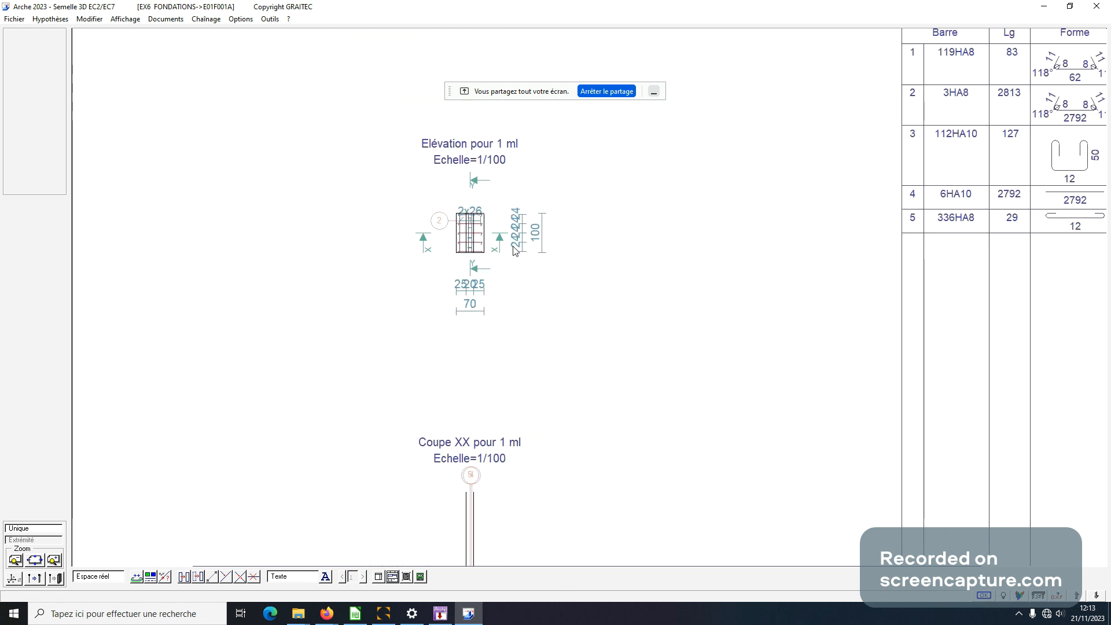
scroll(513, 248, "down", 2)
scroll(513, 249, "up", 3)
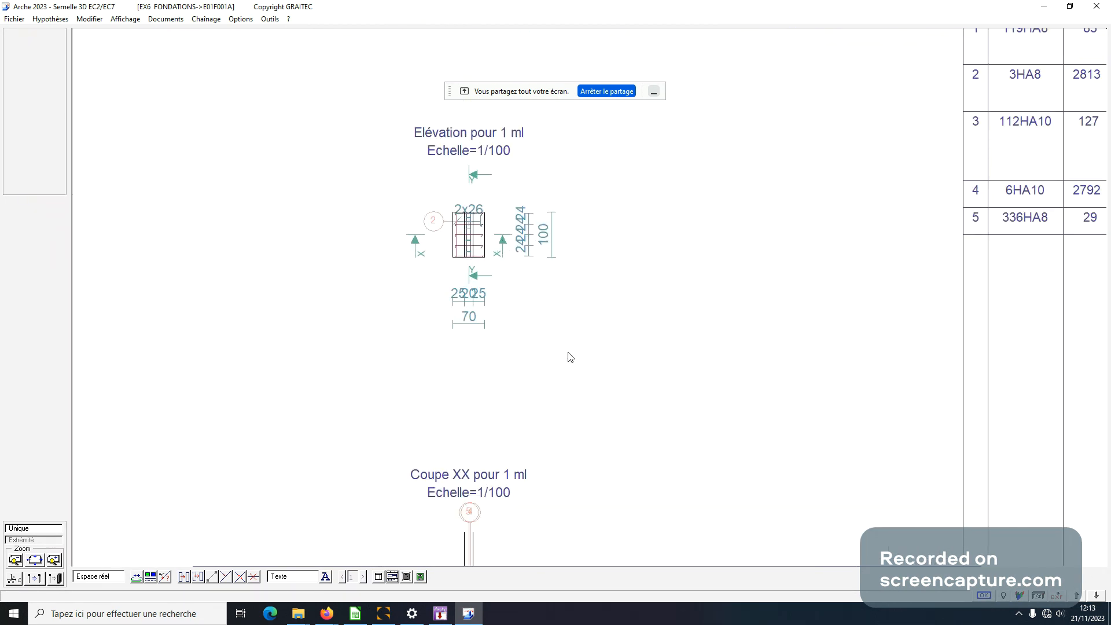
scroll(567, 376, "down", 2)
scroll(599, 372, "up", 1)
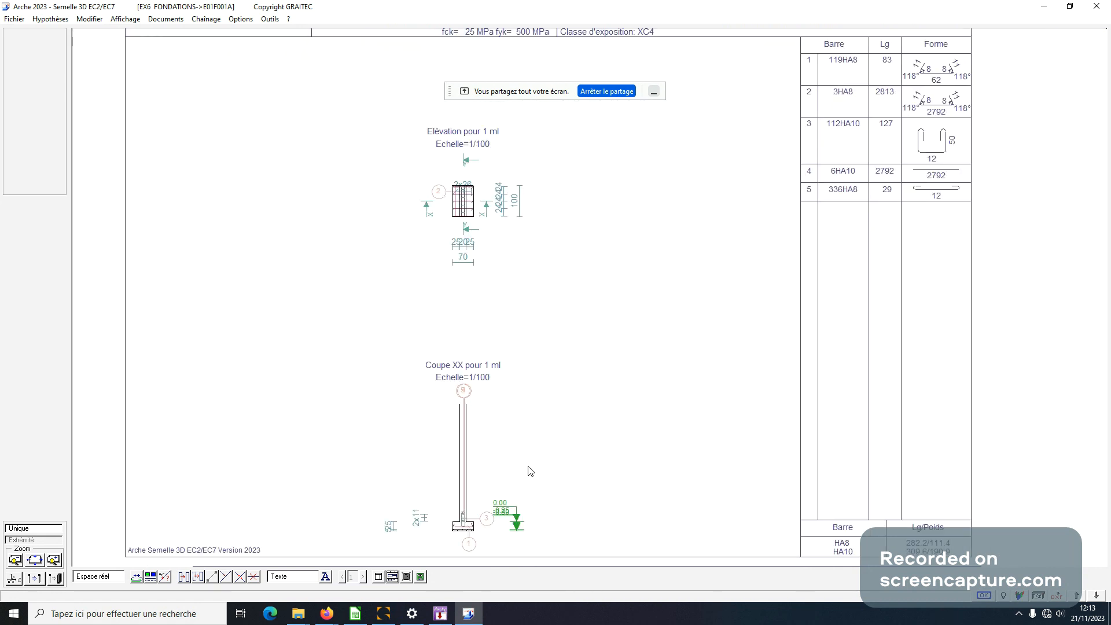
scroll(538, 301, "up", 5)
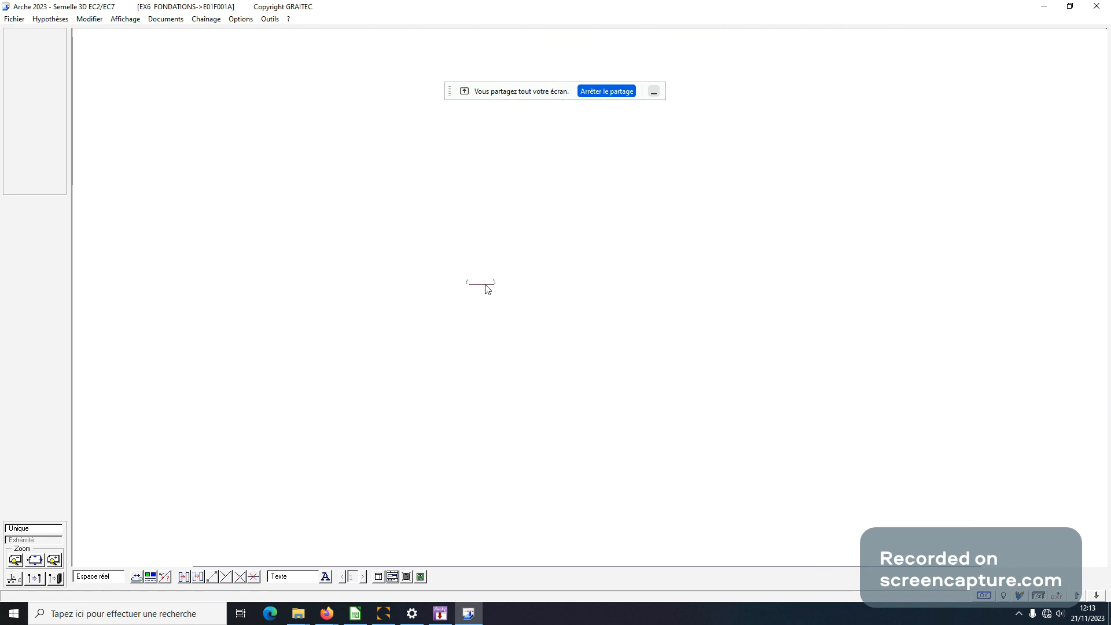
scroll(487, 290, "down", 3)
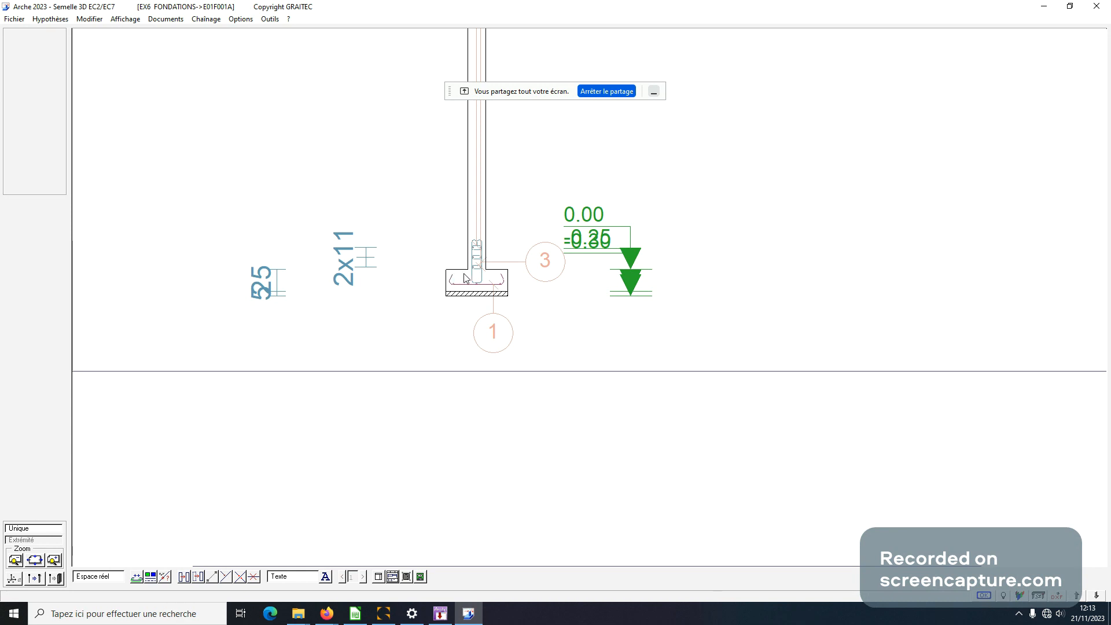
Save the footing as E01S001A.f3e in the ex6 fondations folder
left_click(14, 20)
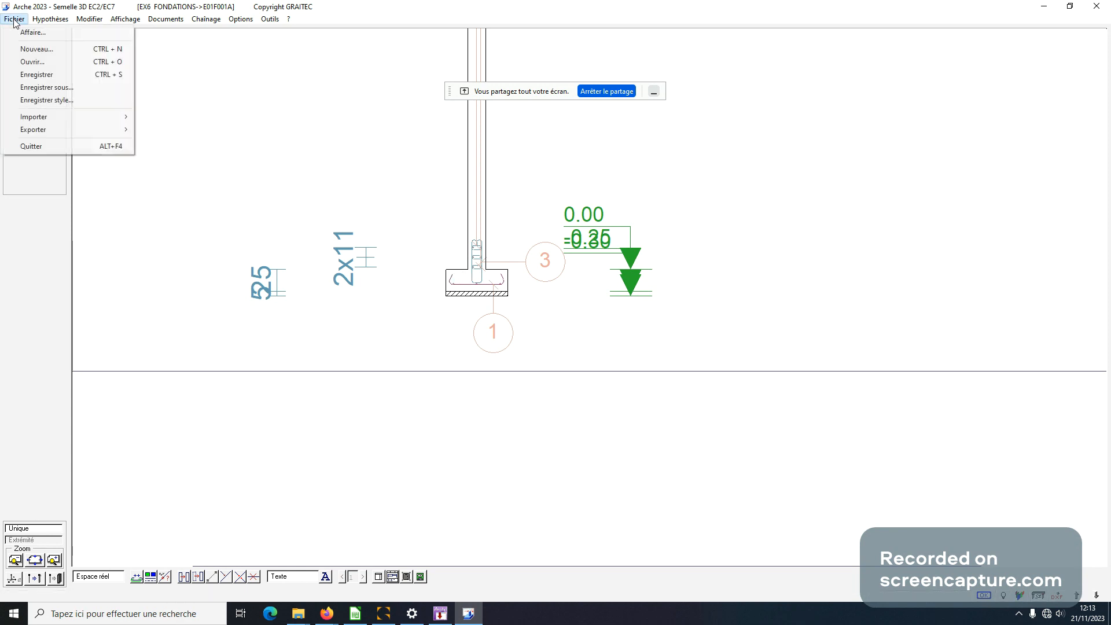
left_click(58, 87)
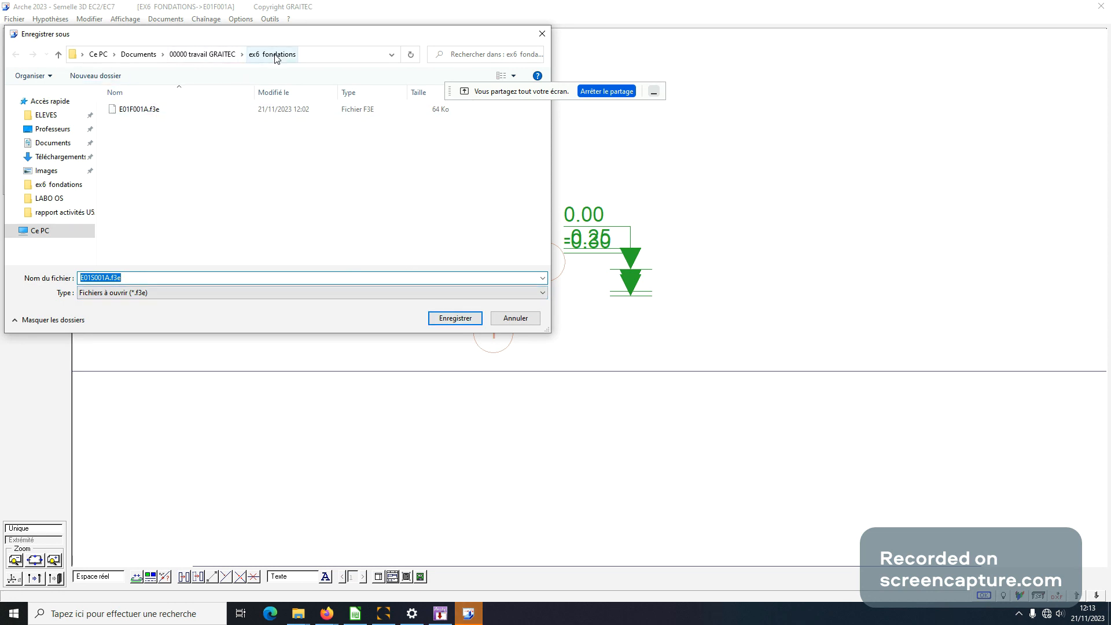
left_click(443, 318)
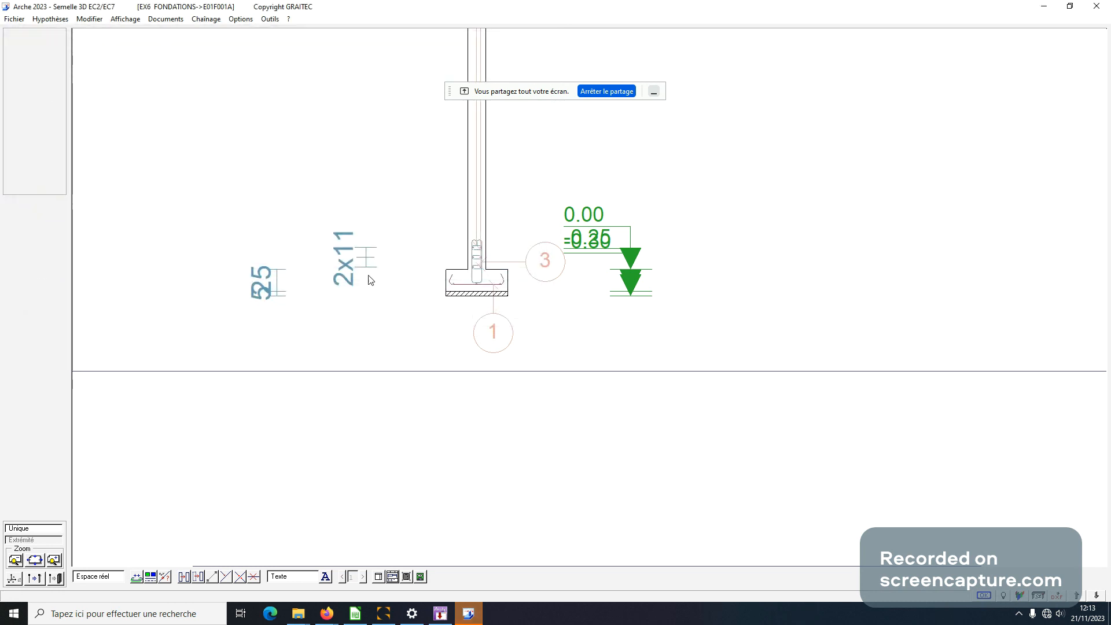
Quit Semelle 3D while saving the file, and import the modified concrete sections and reinforcement into Arche Ossature
left_click(1097, 7)
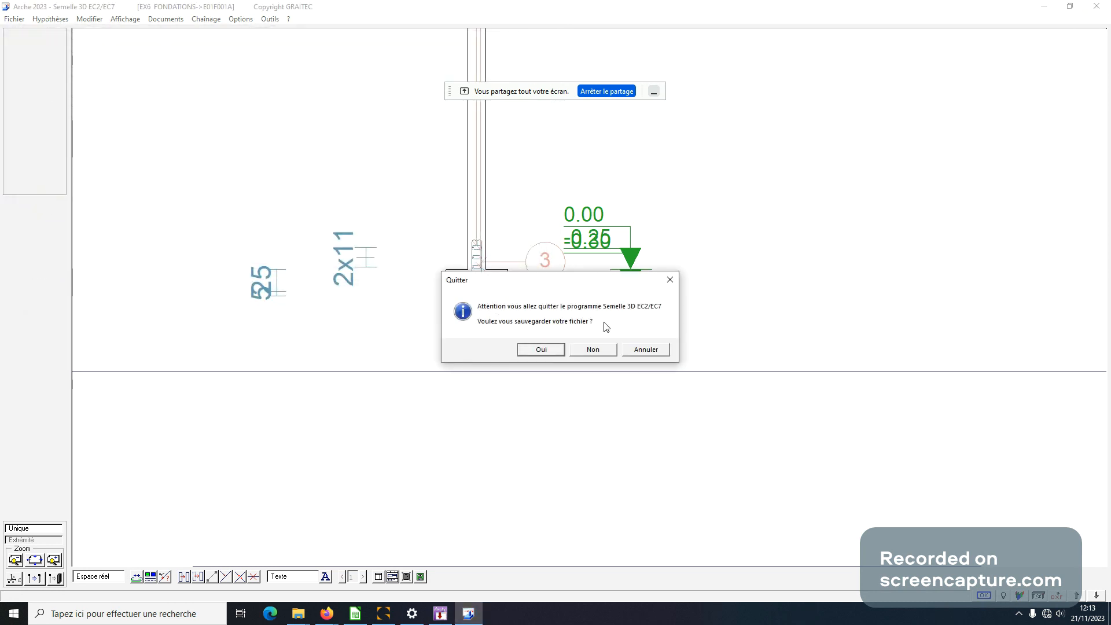
left_click(542, 350)
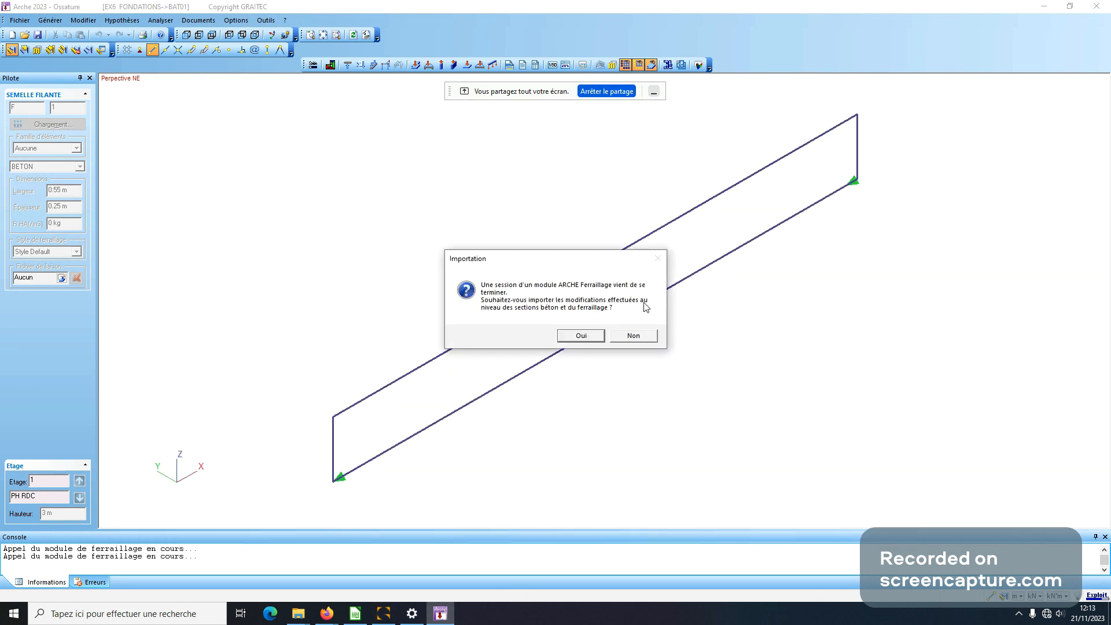
left_click(581, 336)
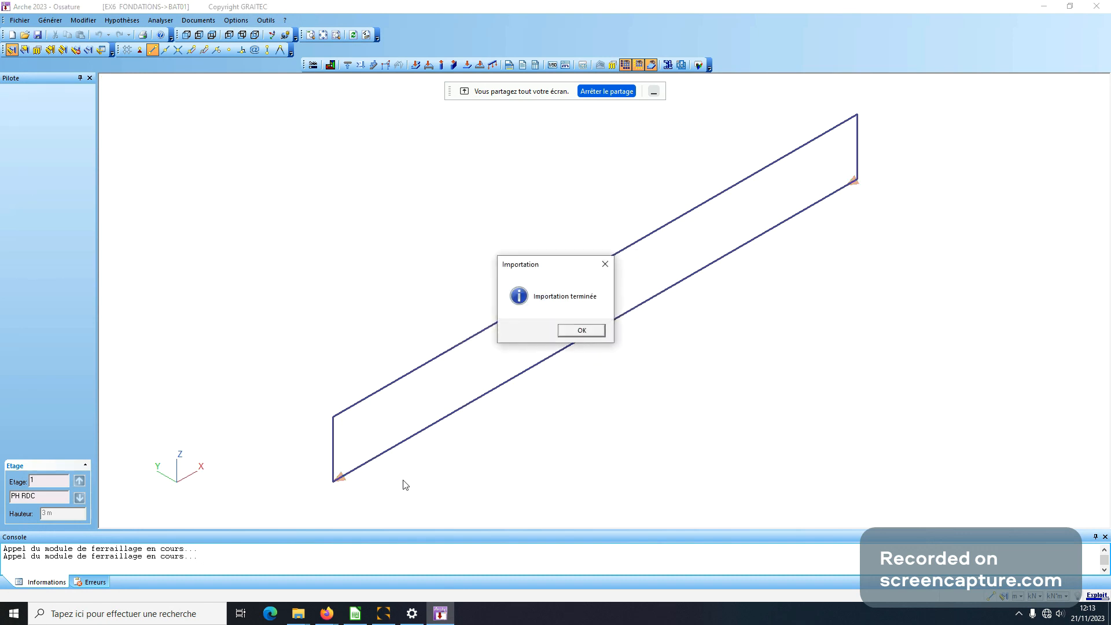
left_click(582, 330)
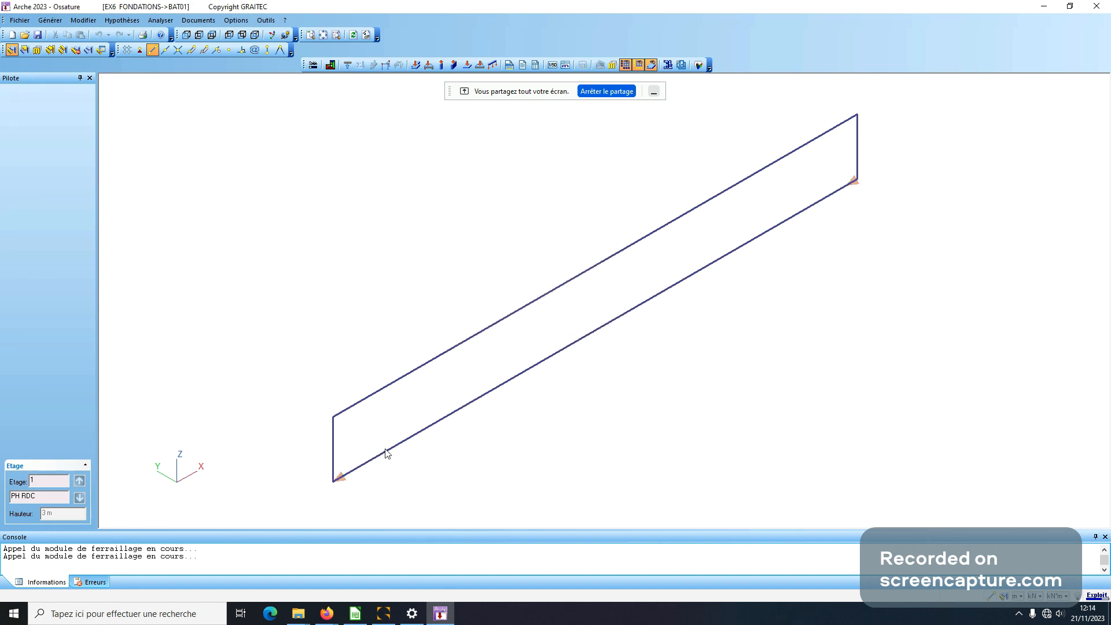
Select strip footing F 1 in the building model to check its imported dimensions and reinforcement ratio
left_click(386, 450)
left_click(388, 450)
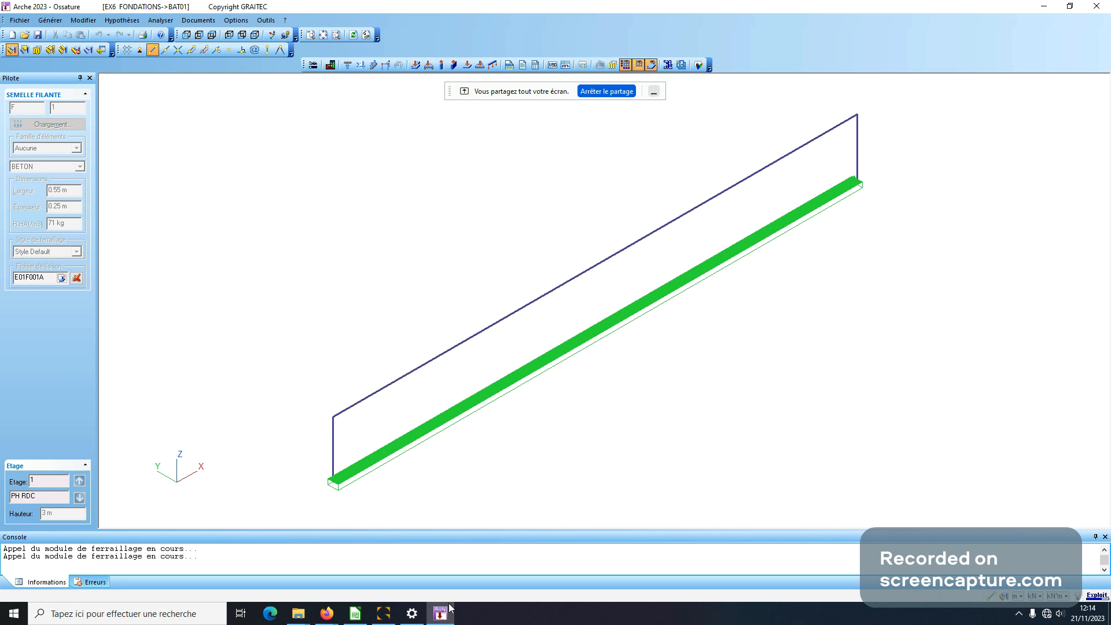
left_click(381, 461)
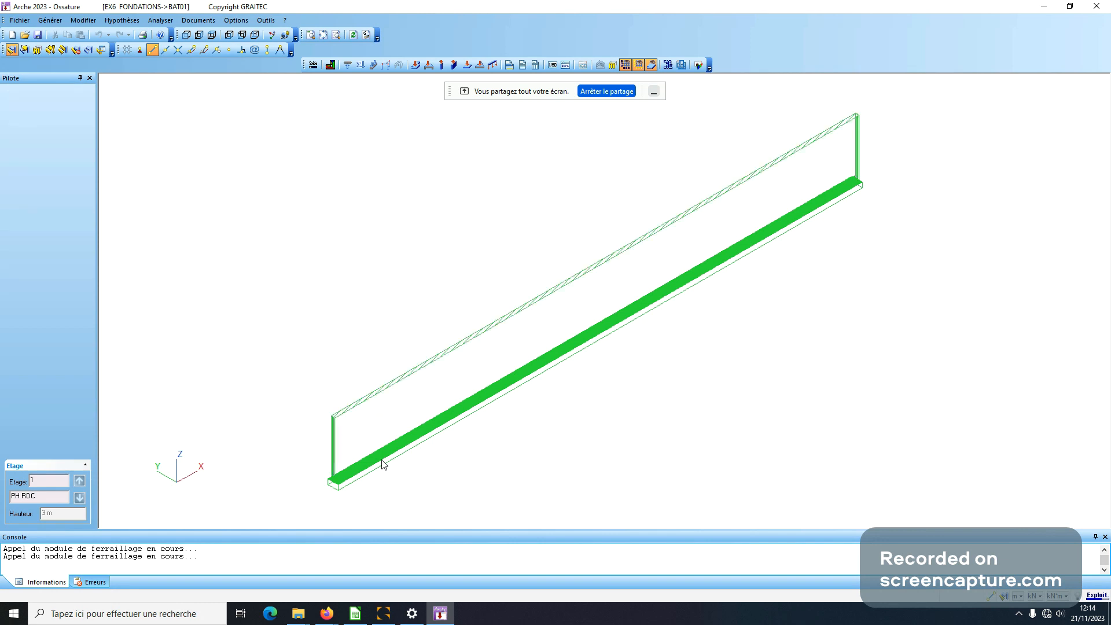
left_click(382, 462)
left_click(355, 477)
left_click(354, 478)
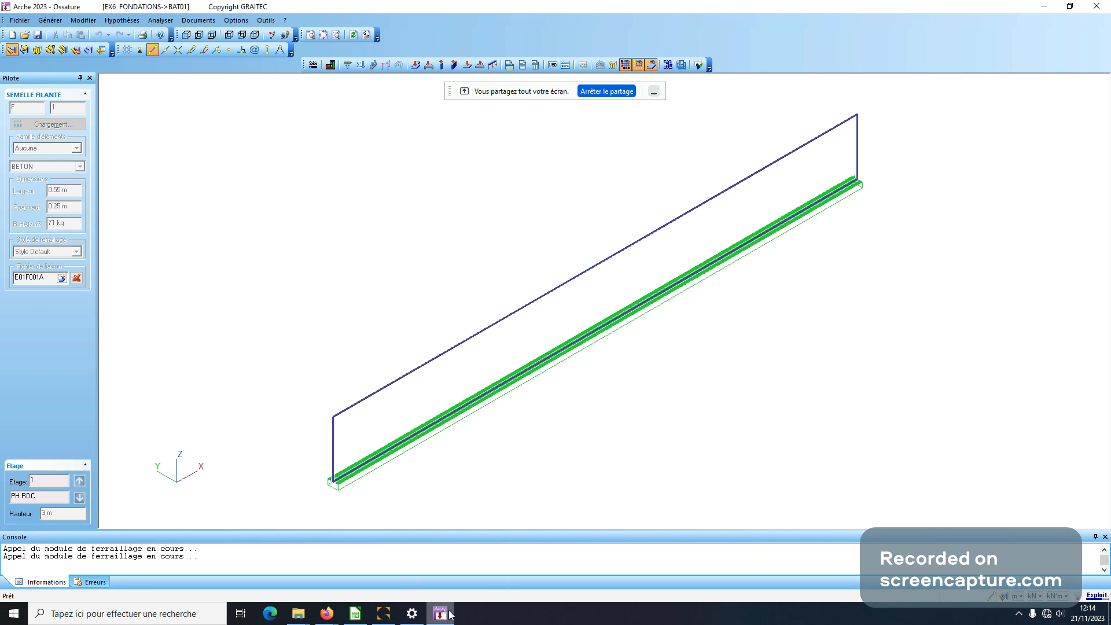
mouse_move(387, 617)
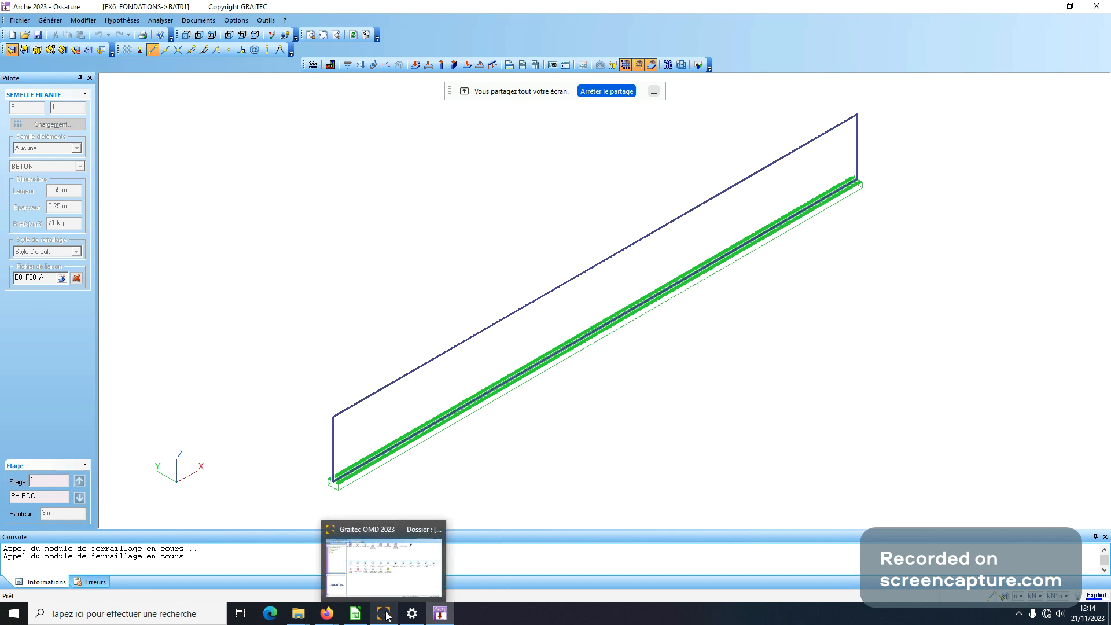